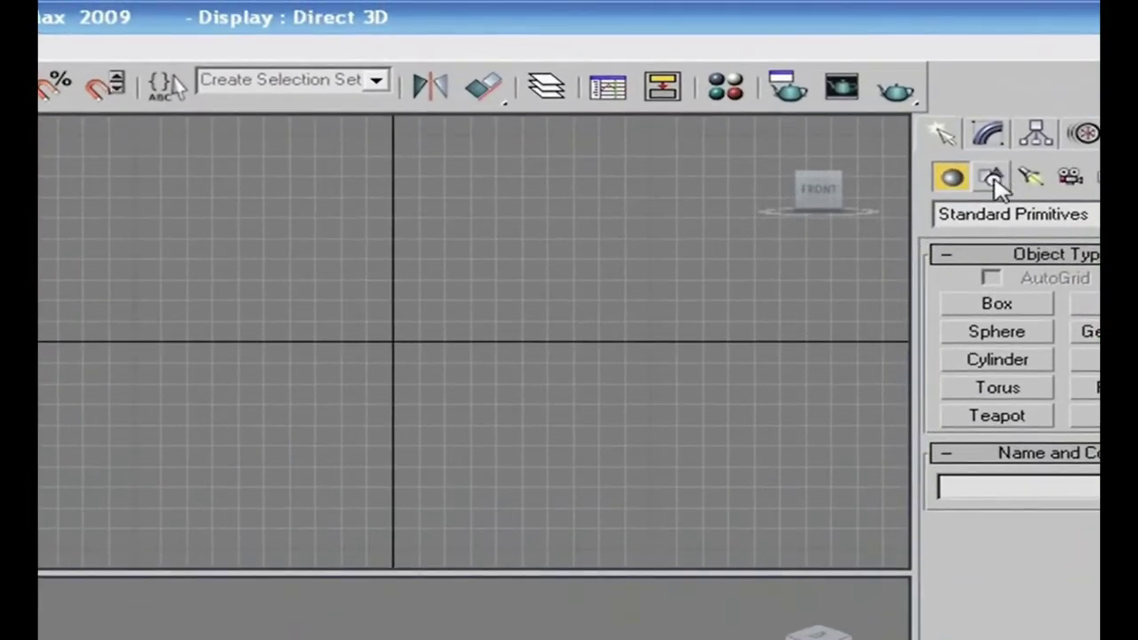
pyautogui.click(994, 178)
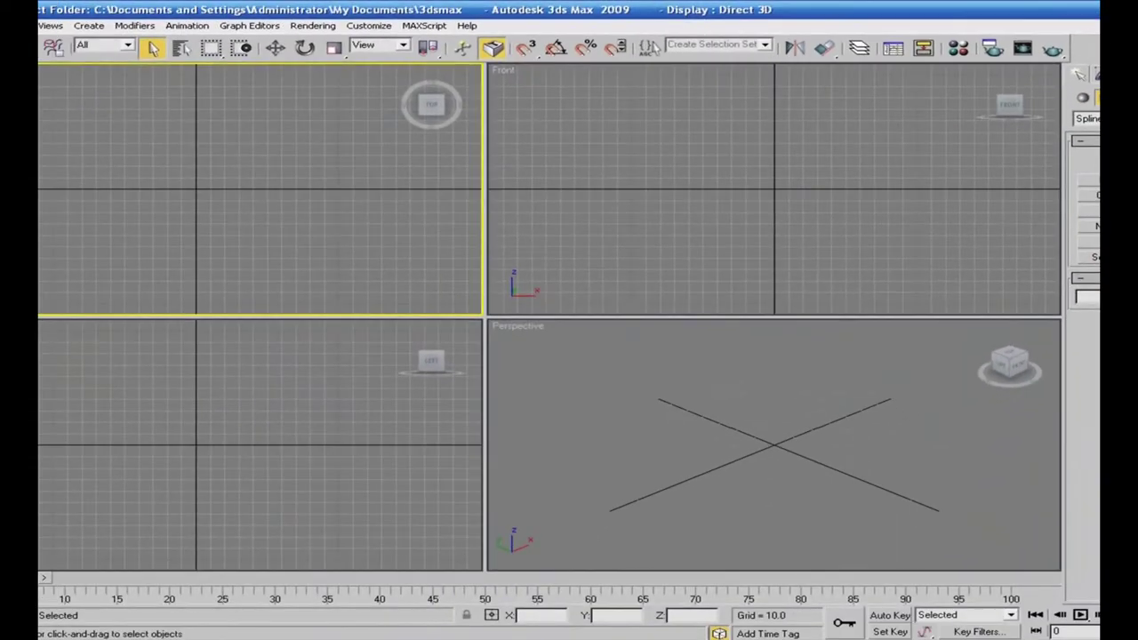
pyautogui.click(1092, 195)
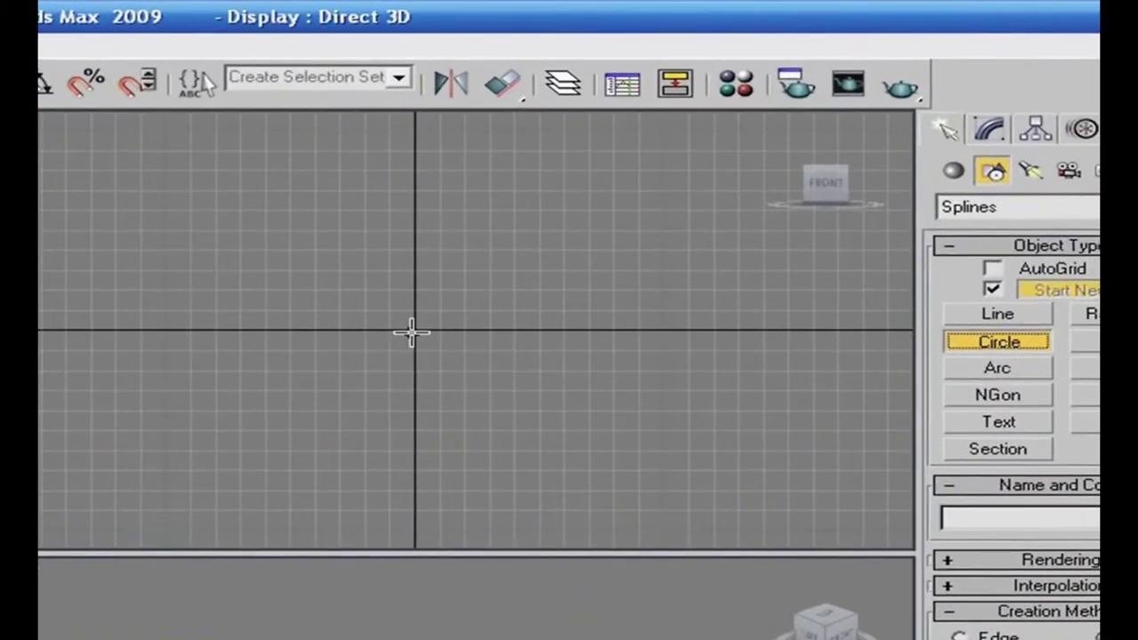
pyautogui.click(414, 330)
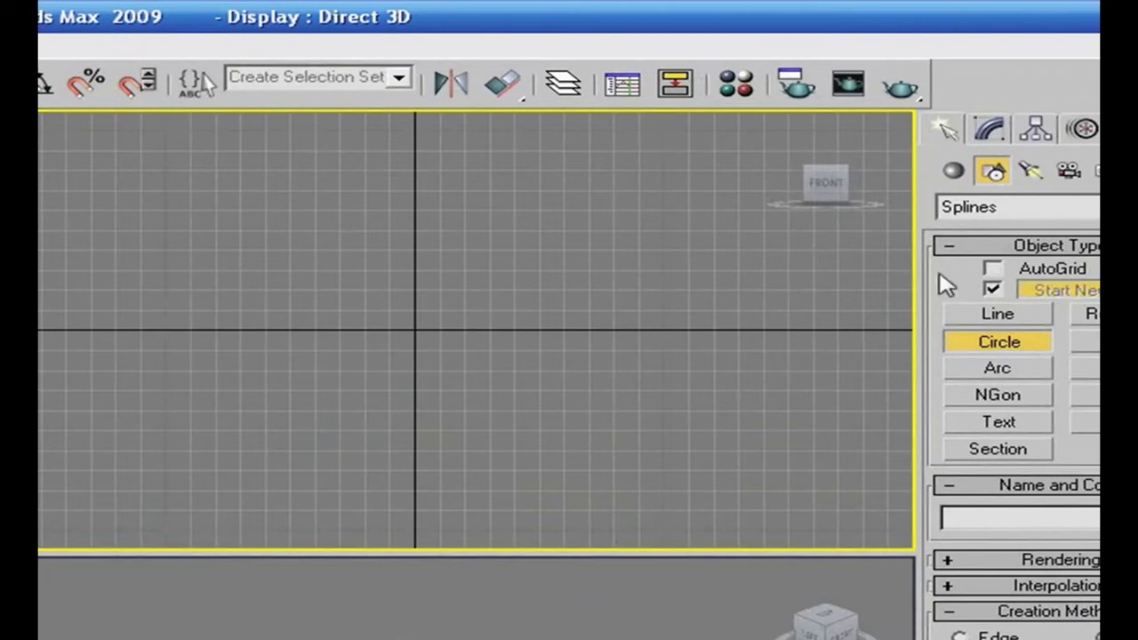
# Step: Create a small, wide and flat box around the origin in the Front view
pyautogui.click(954, 171)
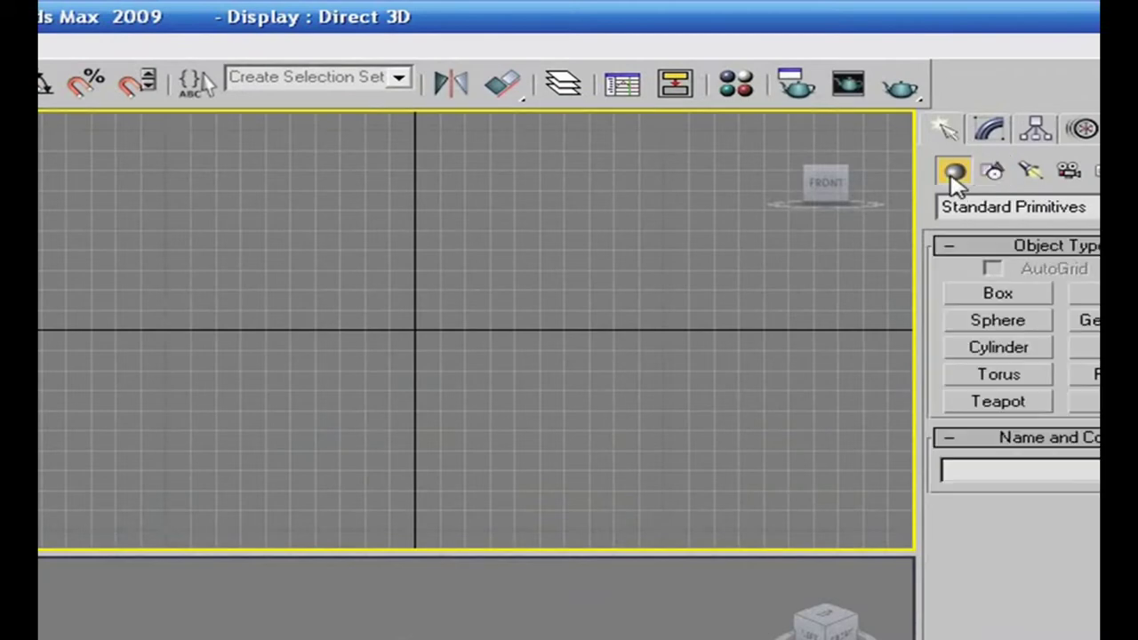
pyautogui.click(972, 296)
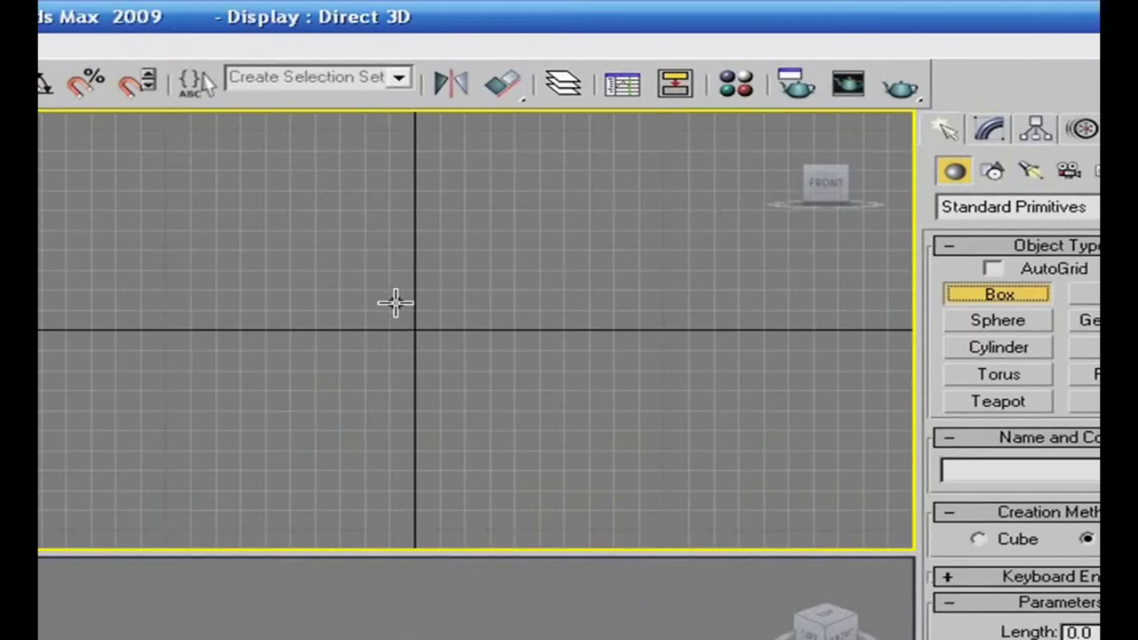
pyautogui.moveTo(376, 313); pyautogui.dragTo(464, 330)
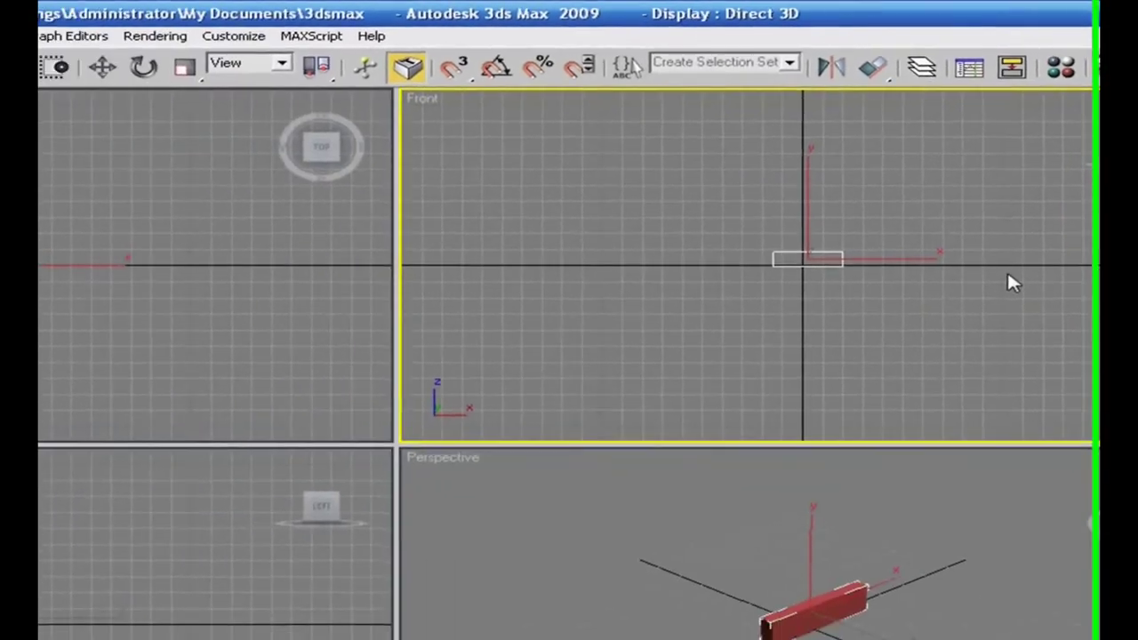
# Step: Clone the box straight upward with a small gap, making 50 copies with the Copy option
pyautogui.click(123, 66)
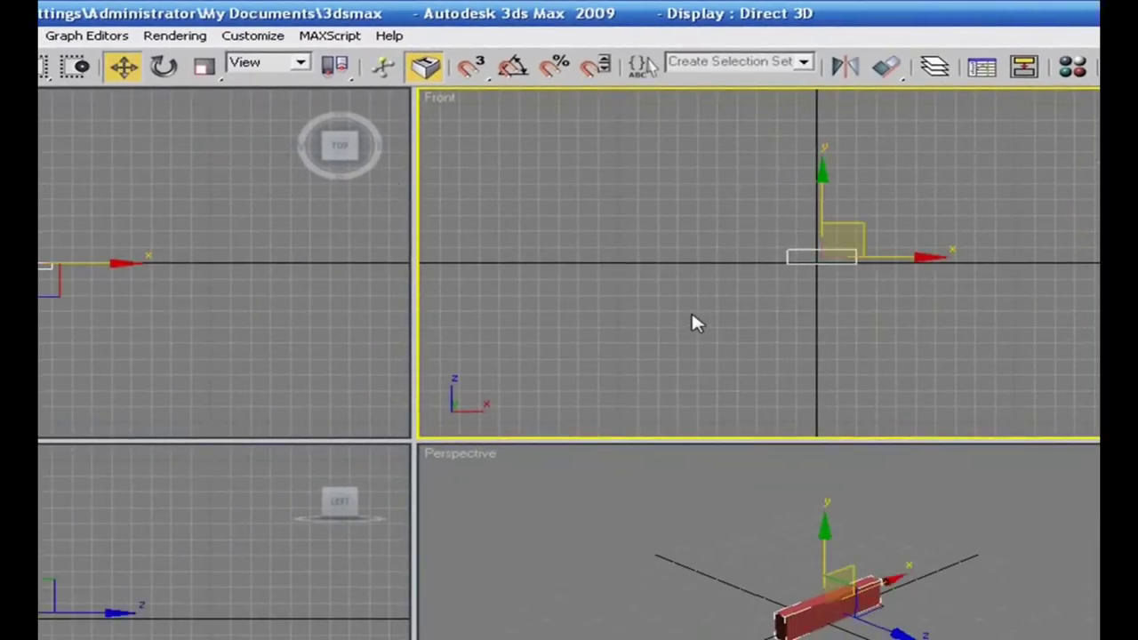
pyautogui.moveTo(820, 190); pyautogui.dragTo(820, 174)
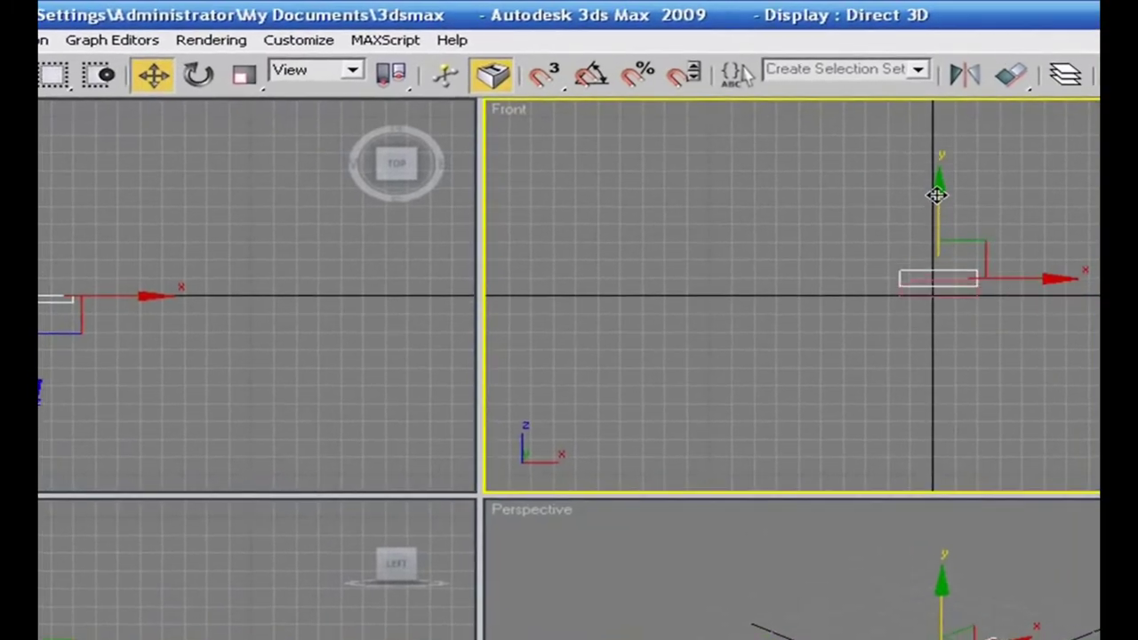
pyautogui.moveTo(937, 195); pyautogui.dragTo(937, 187)
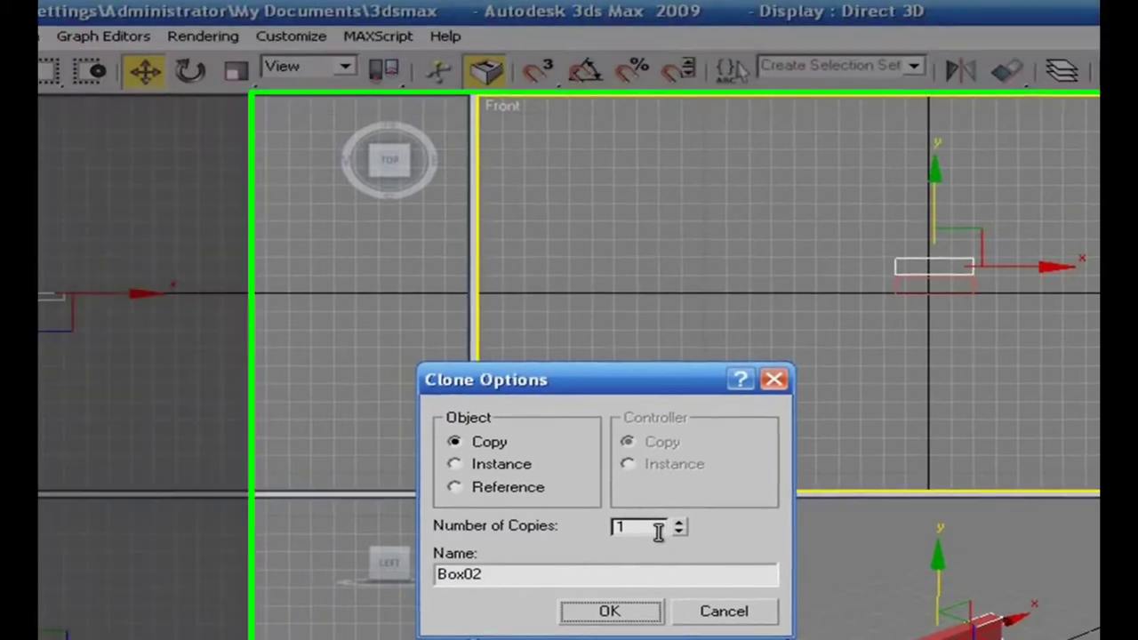
pyautogui.moveTo(658, 531); pyautogui.dragTo(603, 533)
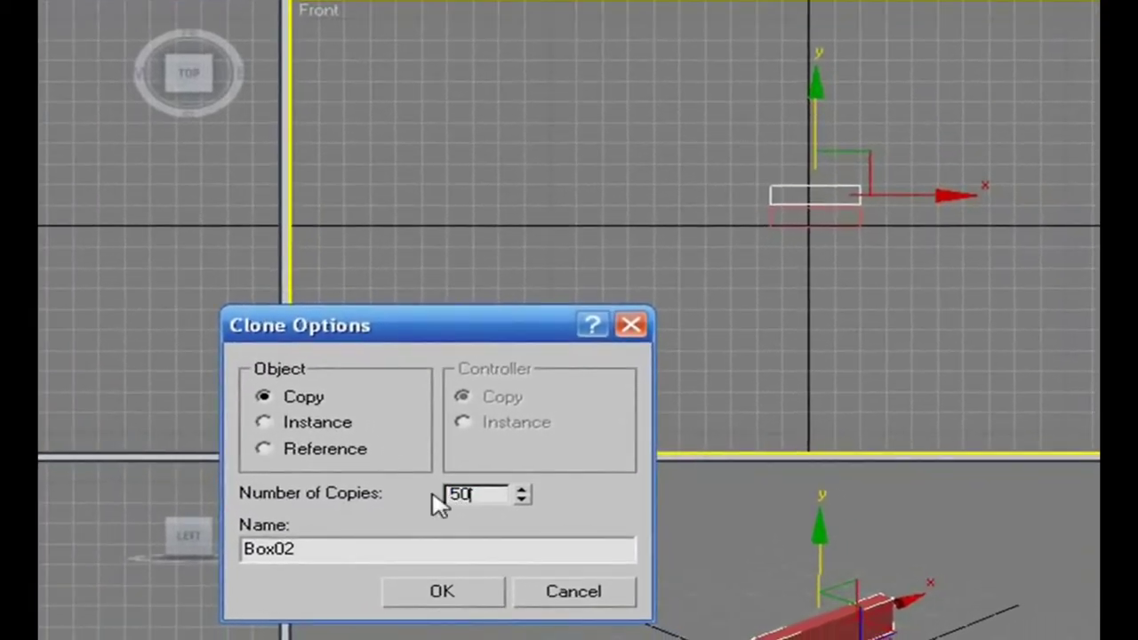
pyautogui.write('50')
pyautogui.press('Return')
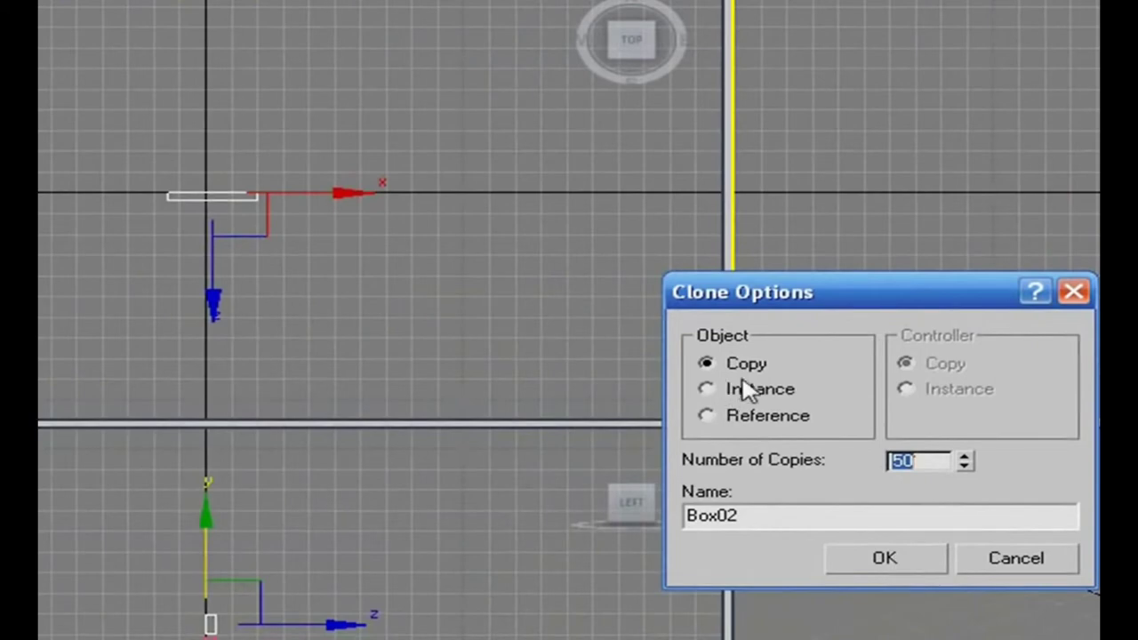
pyautogui.click(855, 561)
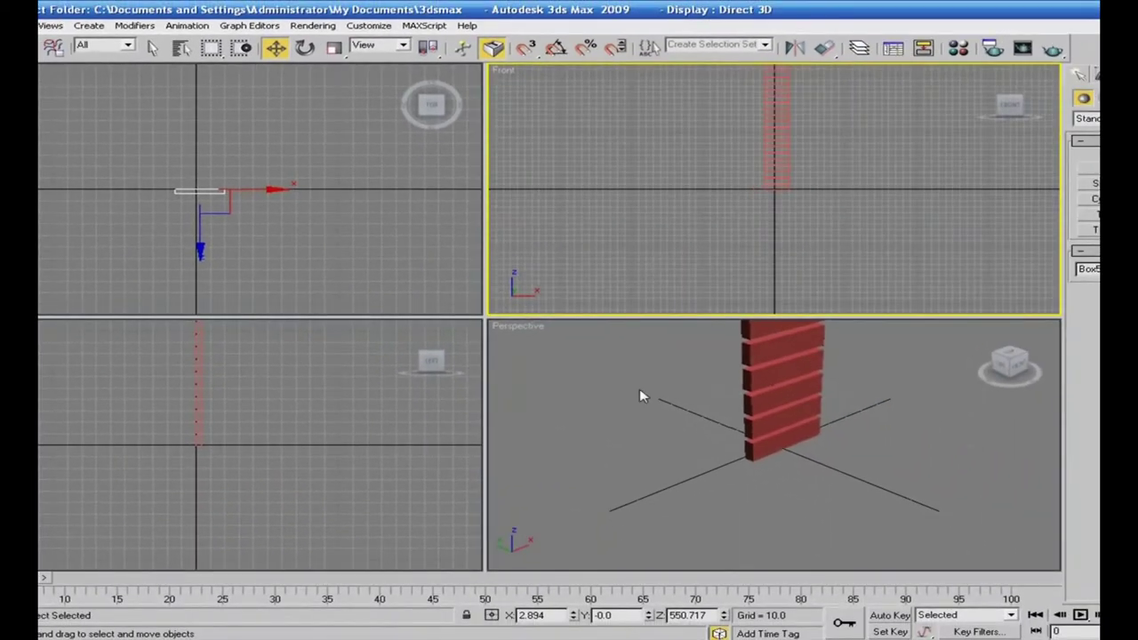
# Step: Examine the stacked column of boxes in the Perspective view from several angles and distances
pyautogui.rightClick(638, 405)
pyautogui.keyDown('alt'); pyautogui.moveTo(638, 404); pyautogui.dragTo(618, 428, button='middle'); pyautogui.keyUp('alt')
pyautogui.scroll(2, 629, 407)
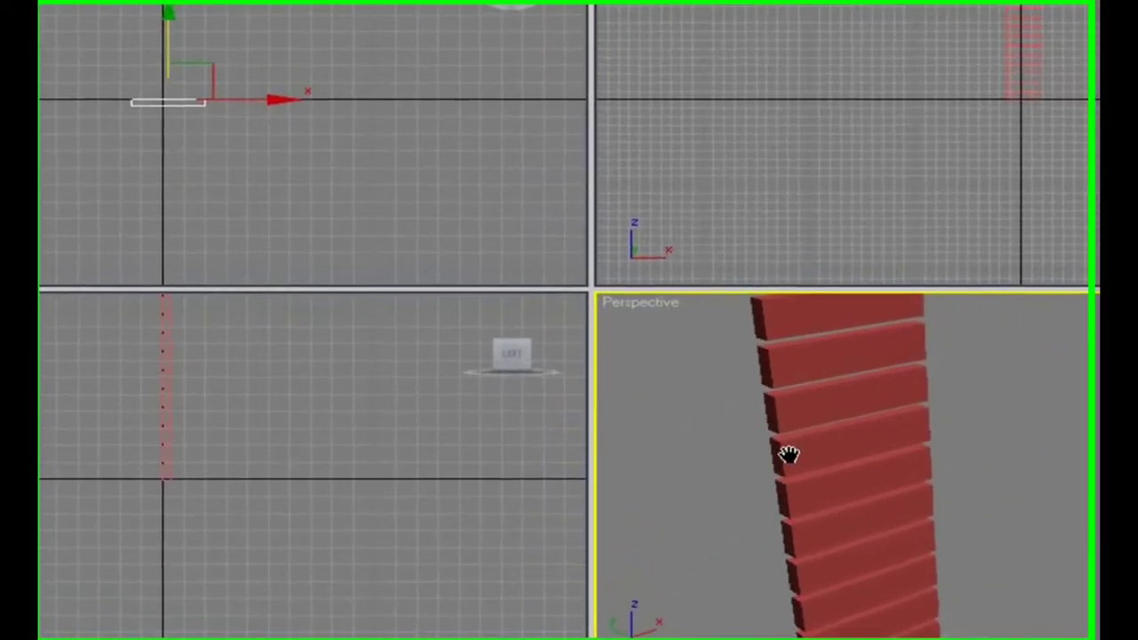
pyautogui.scroll(-5, 789, 455)
pyautogui.moveTo(789, 454); pyautogui.dragTo(774, 490, button='middle')
pyautogui.scroll(-4, 785, 490)
pyautogui.click(839, 424)
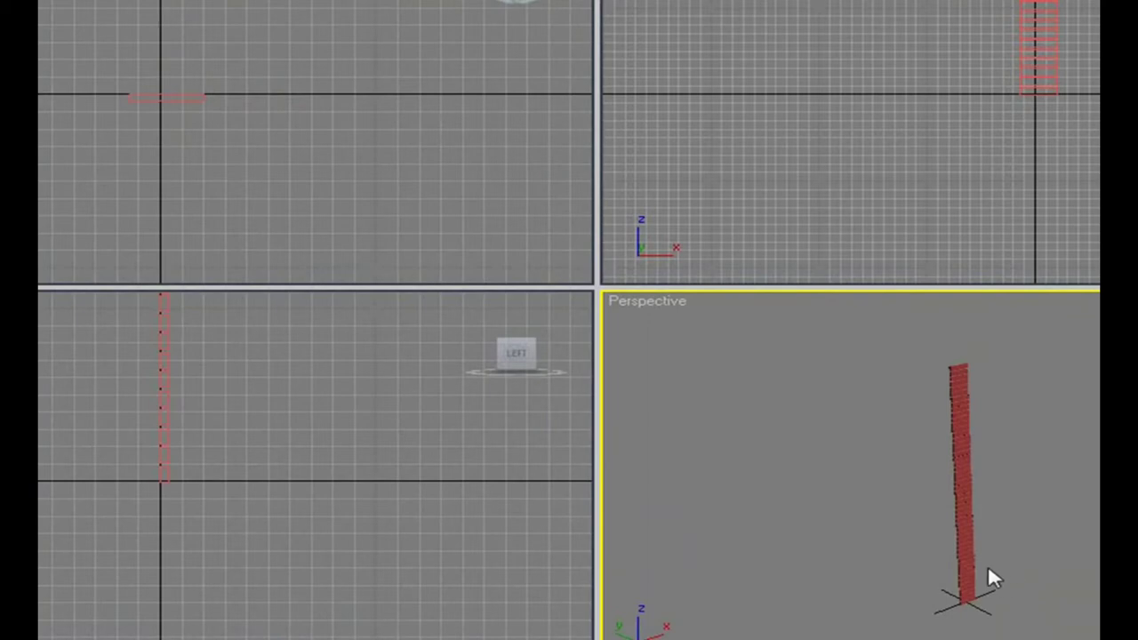
pyautogui.scroll(5, 1003, 498)
pyautogui.click(842, 428)
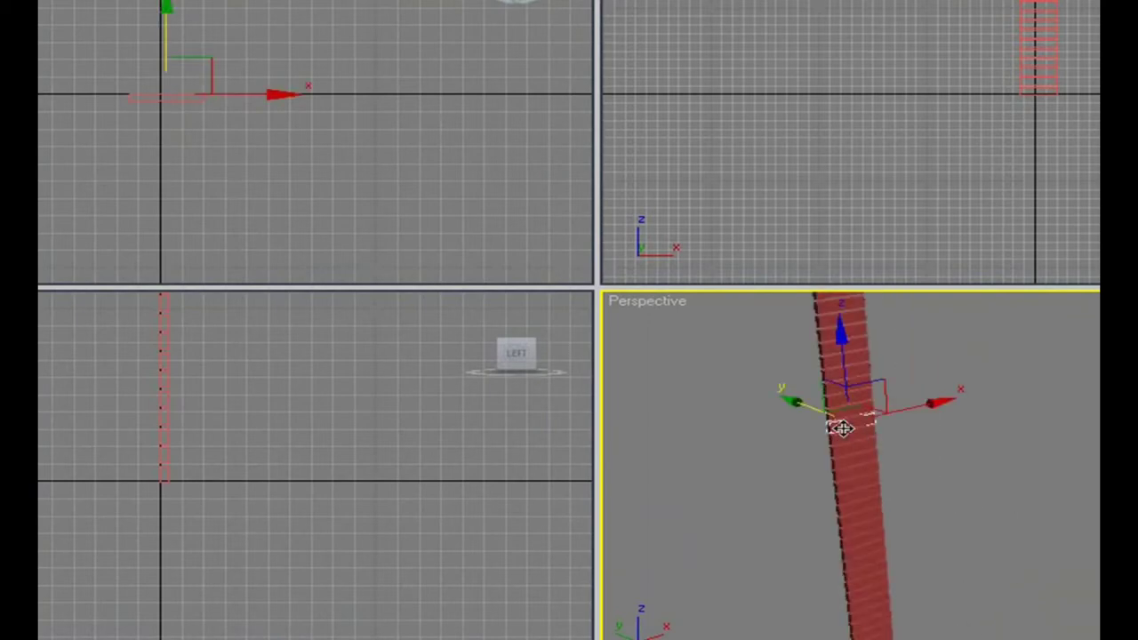
pyautogui.rightClick(842, 428)
pyautogui.click(1006, 503)
pyautogui.scroll(-5, 1006, 503)
pyautogui.keyDown('alt'); pyautogui.moveTo(1052, 562); pyautogui.dragTo(1039, 457, button='middle'); pyautogui.keyUp('alt')
pyautogui.scroll(4, 1040, 462)
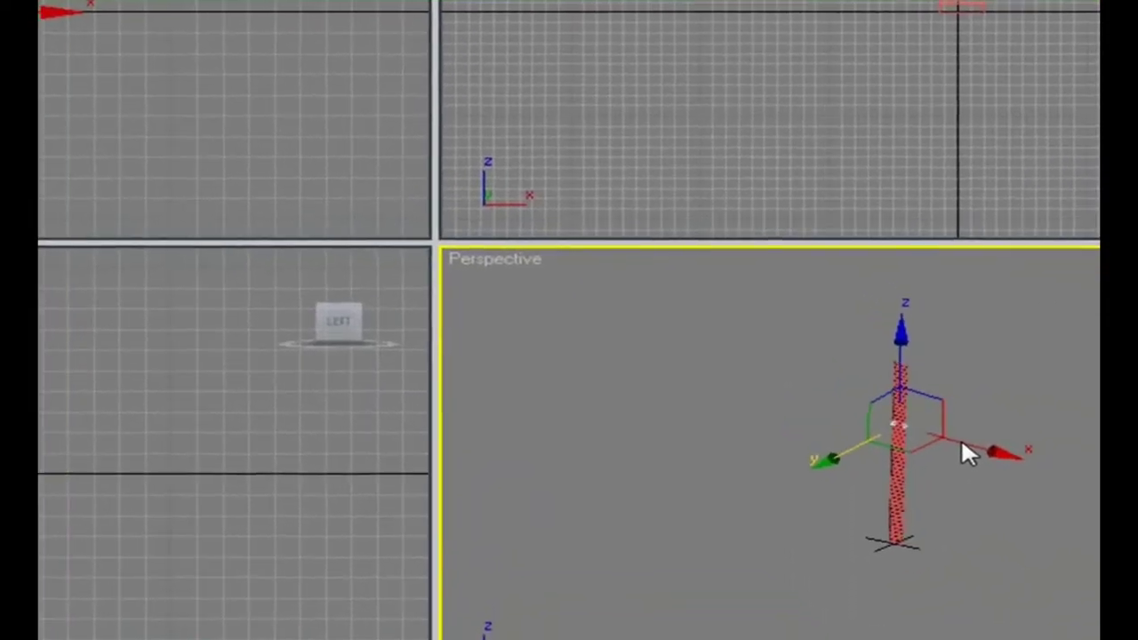
pyautogui.moveTo(994, 560)
pyautogui.mouseDown(button='middle')
pyautogui.moveTo(1014, 503)
pyautogui.moveTo(976, 537)
pyautogui.moveTo(938, 530)
pyautogui.moveTo(990, 544)
pyautogui.mouseUp(button='middle')
# Step: Convert the bottom box of the column to an Editable Poly
pyautogui.click(847, 522)
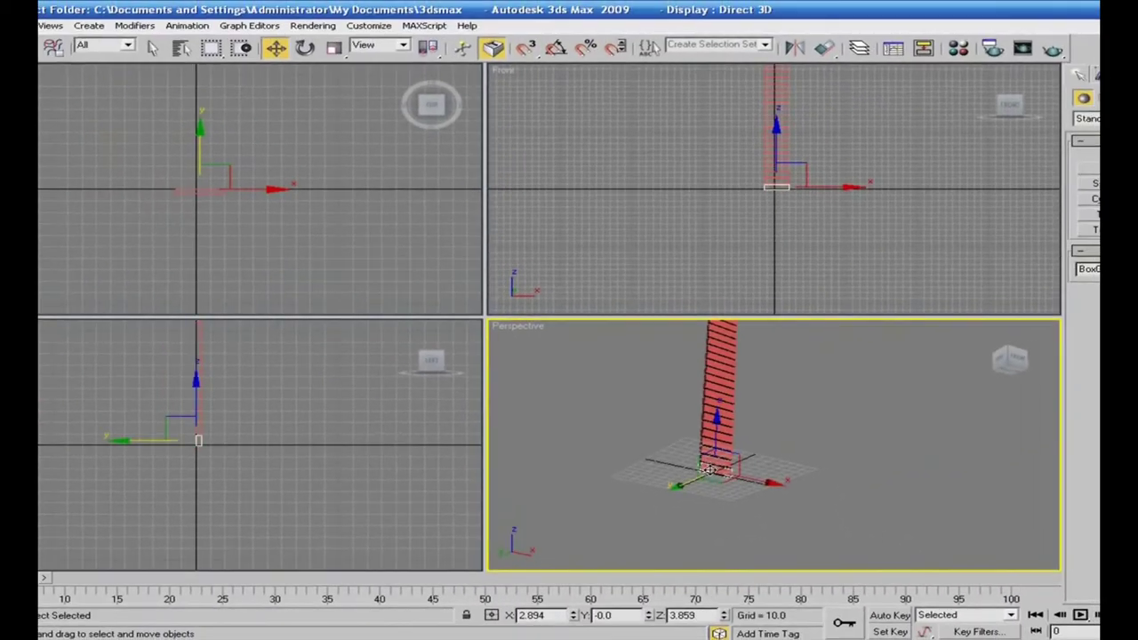
pyautogui.rightClick(836, 516)
pyautogui.moveTo(769, 606)
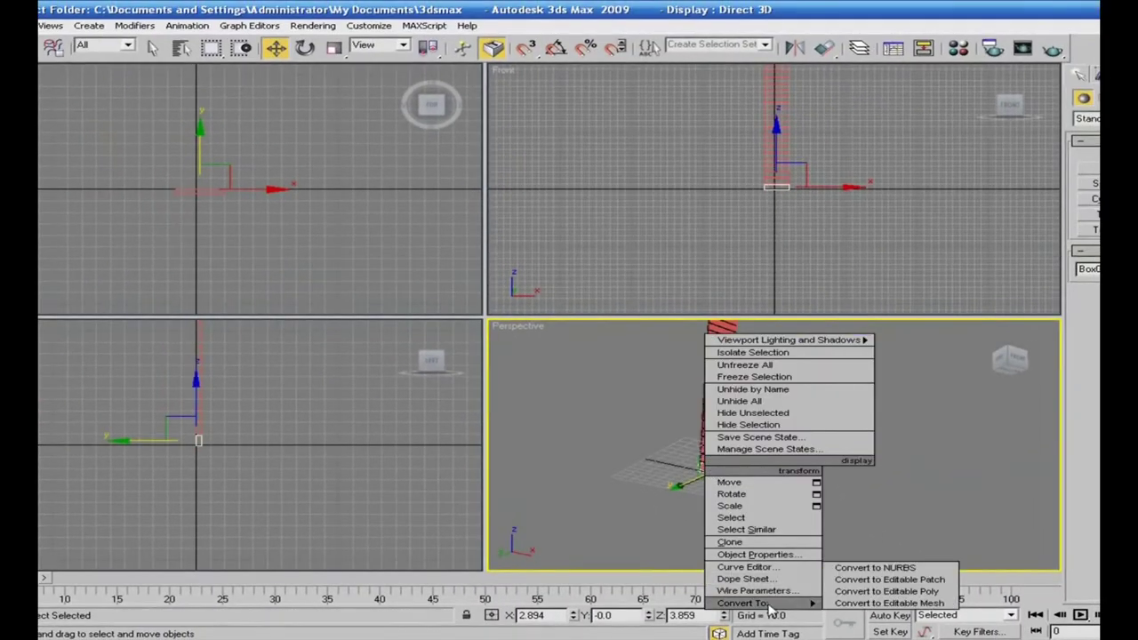
pyautogui.click(856, 592)
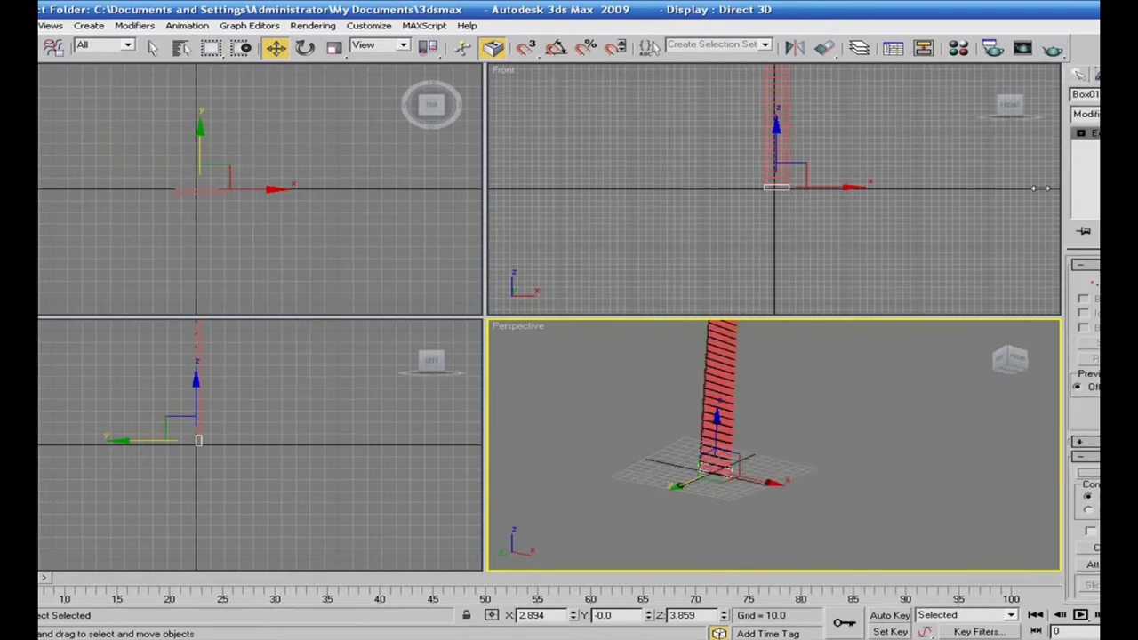
# Step: Attach all the copied boxes, Box02 to Box51, to the bottom box as one object
pyautogui.moveTo(1039, 187); pyautogui.dragTo(899, 188)
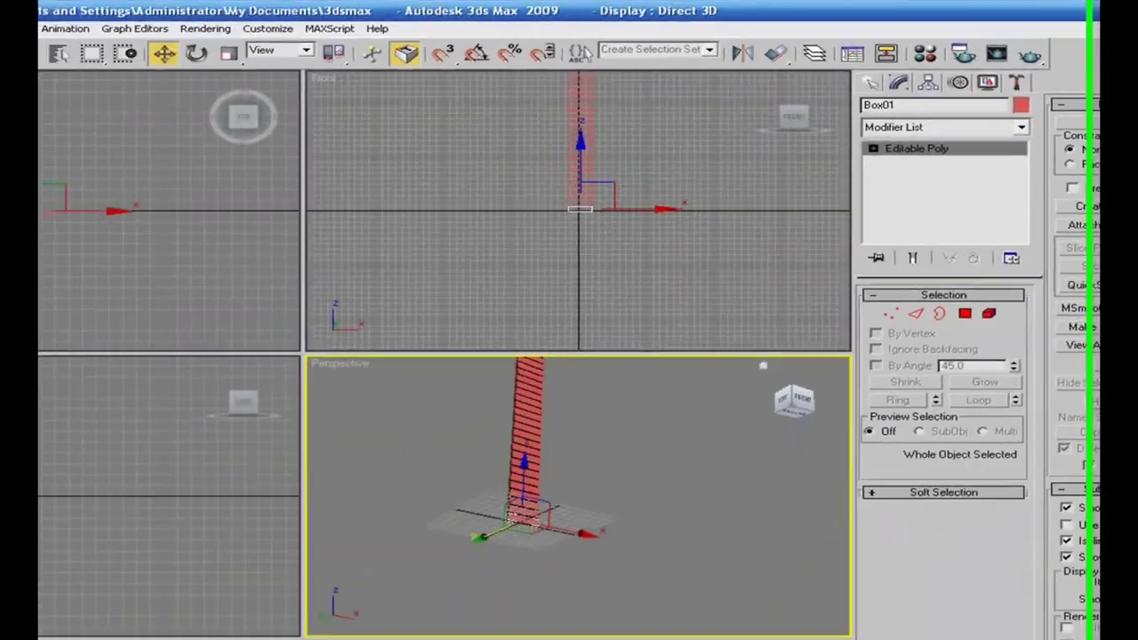
pyautogui.click(1038, 365)
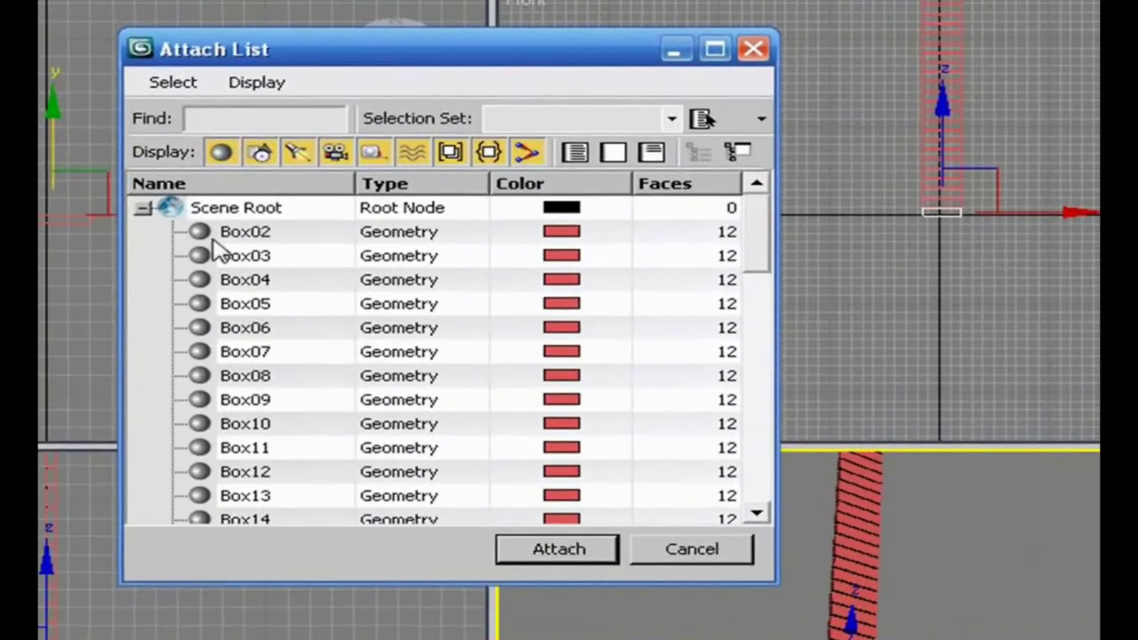
pyautogui.click(252, 201)
pyautogui.moveTo(756, 261); pyautogui.dragTo(731, 525)
pyautogui.keyDown('shift'); pyautogui.click(249, 498); pyautogui.keyUp('shift')
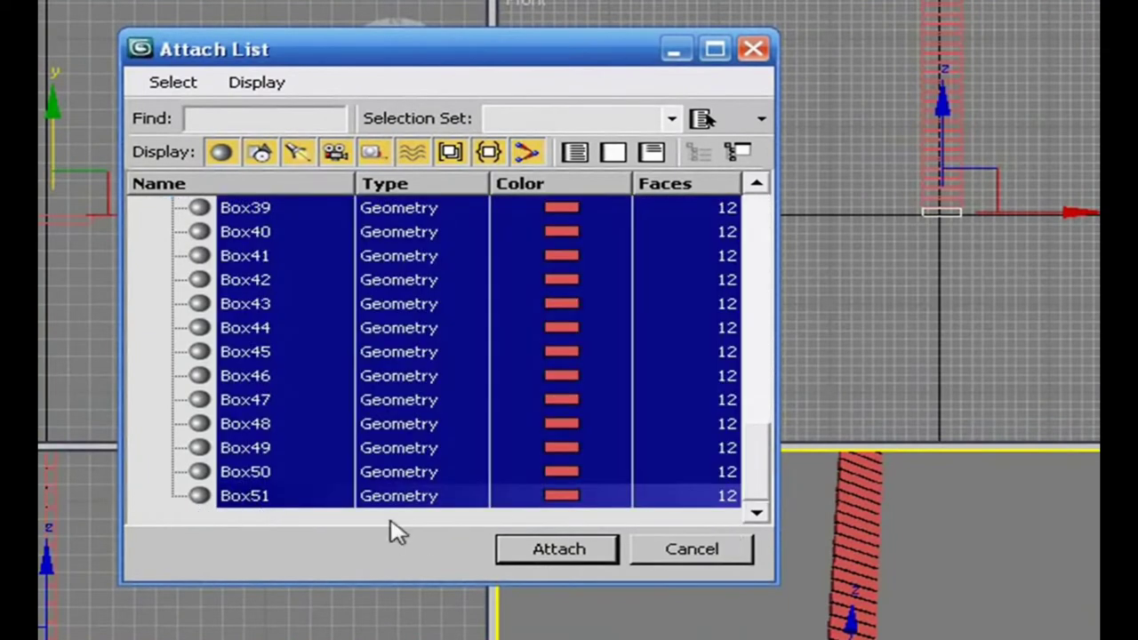
pyautogui.click(559, 550)
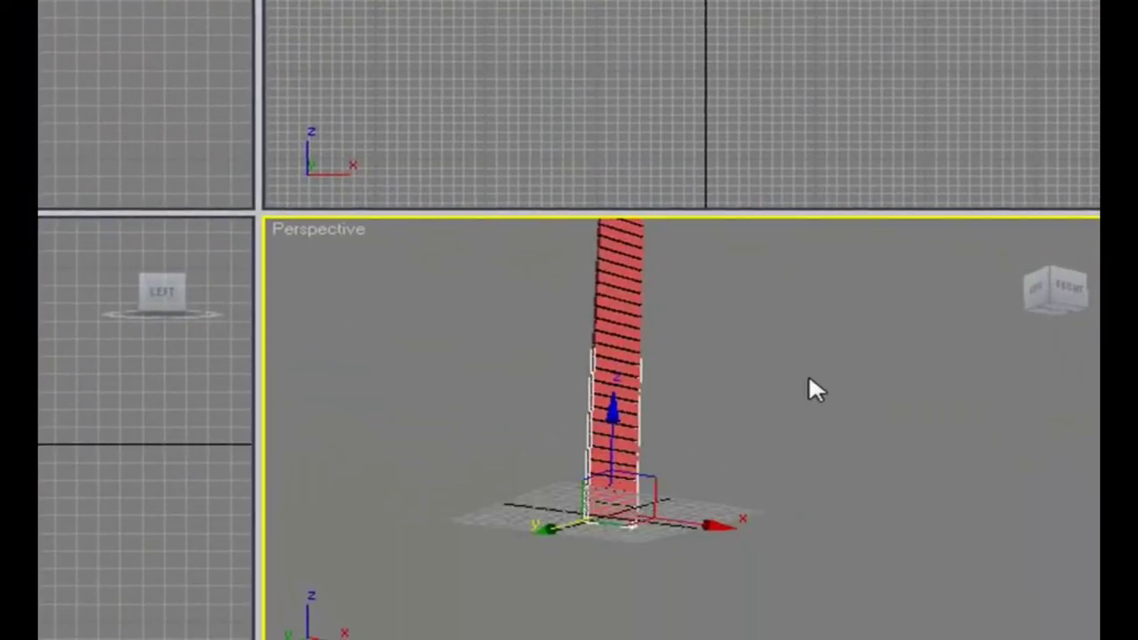
# Step: Draw a large circle spline centred on the origin in the Front view
pyautogui.keyDown('alt'); pyautogui.moveTo(808, 378); pyautogui.dragTo(951, 489, button='middle'); pyautogui.keyUp('alt')
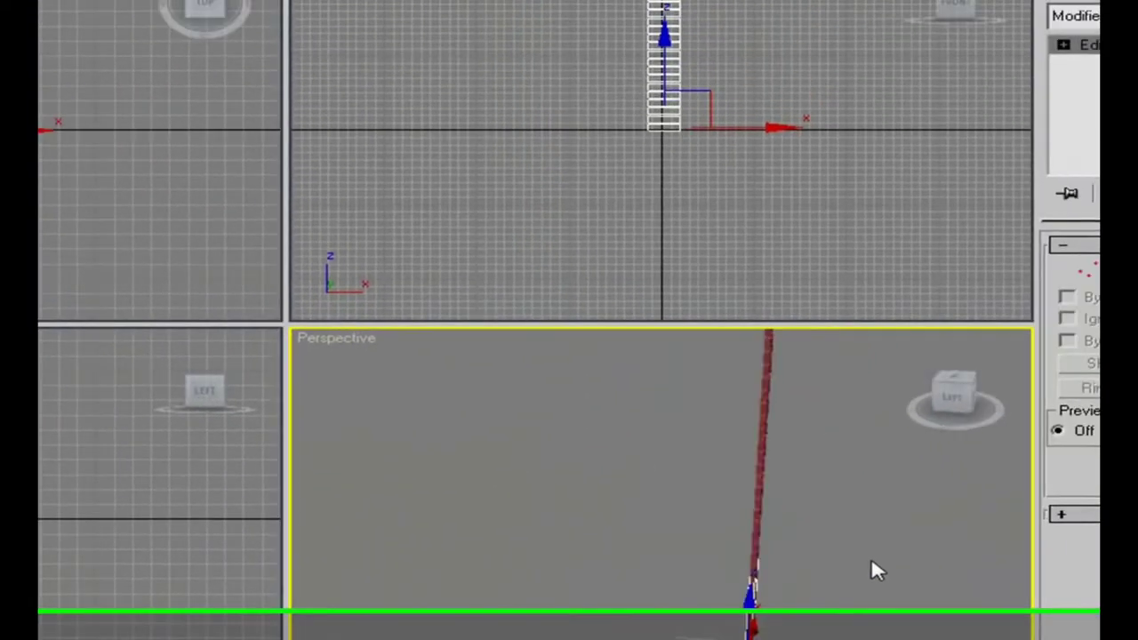
pyautogui.click(992, 69)
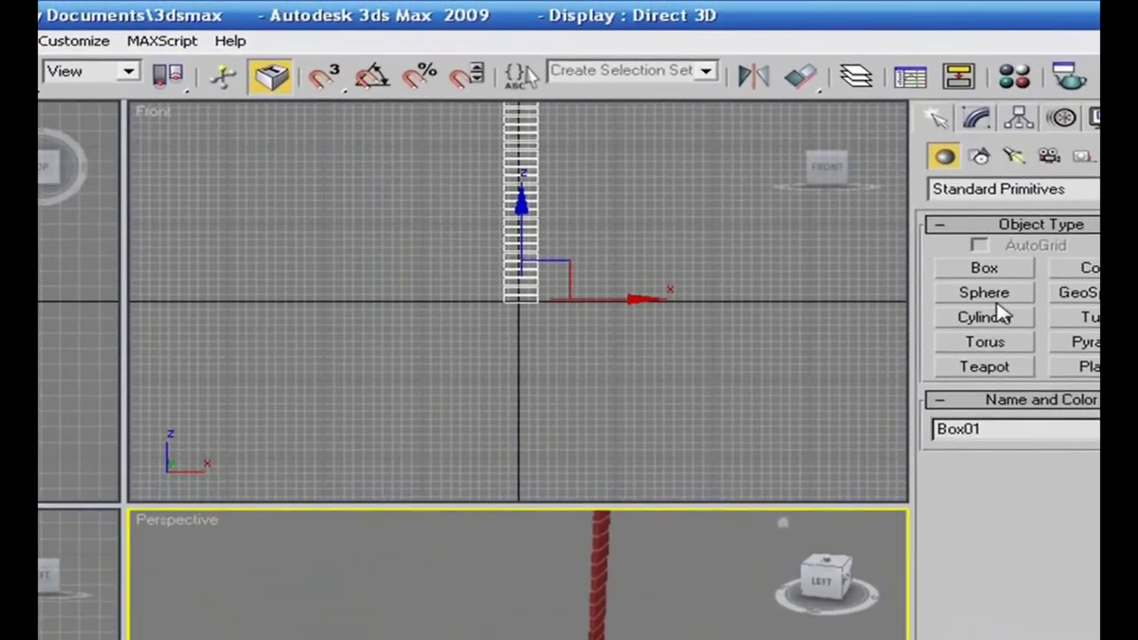
pyautogui.click(983, 150)
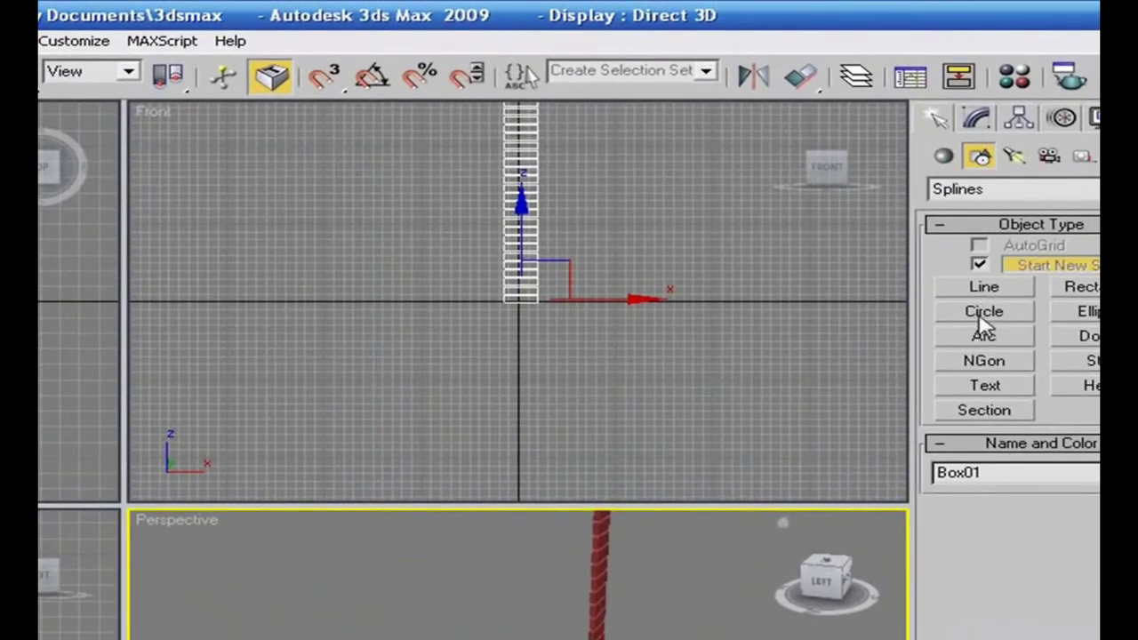
pyautogui.click(985, 313)
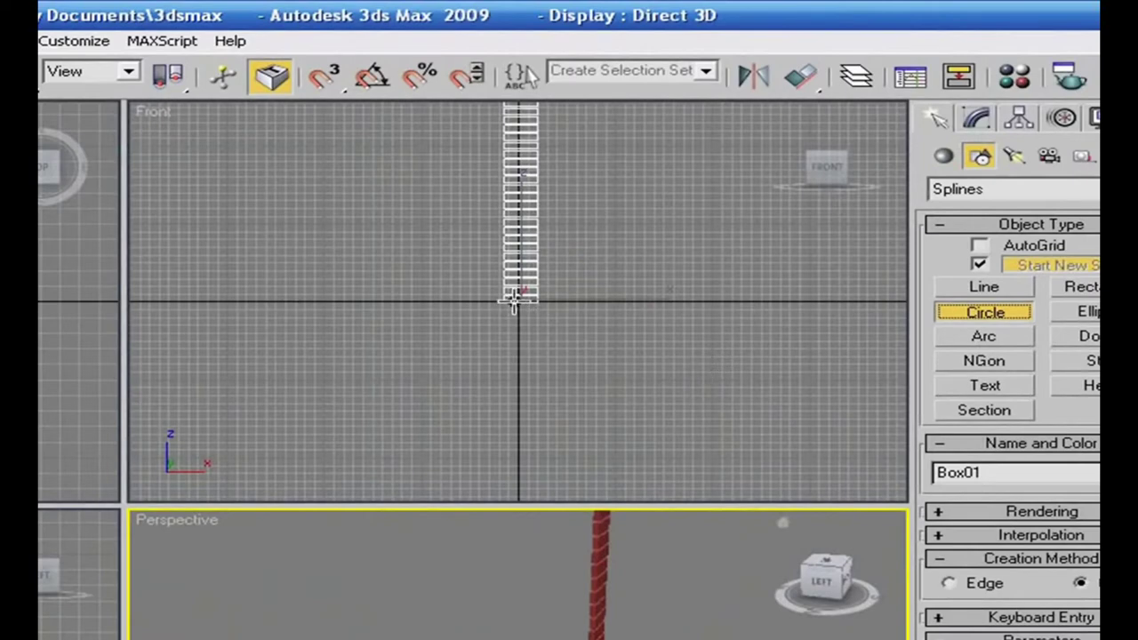
pyautogui.moveTo(520, 302); pyautogui.dragTo(693, 355)
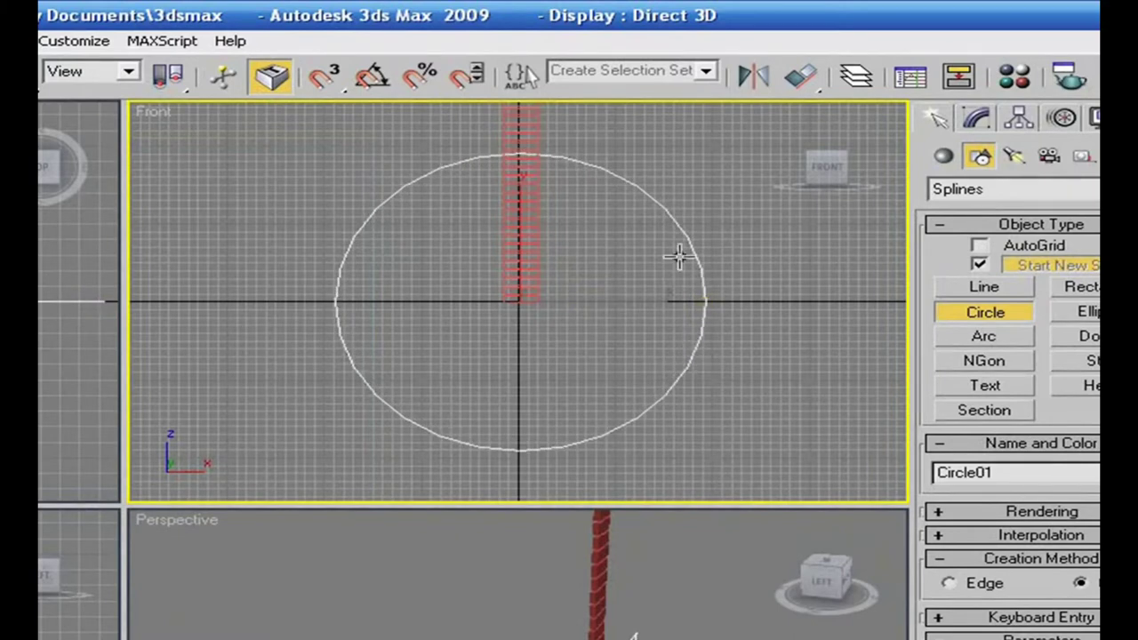
# Step: Convert the circle to an Editable Spline
pyautogui.rightClick(686, 245)
pyautogui.rightClick(686, 245)
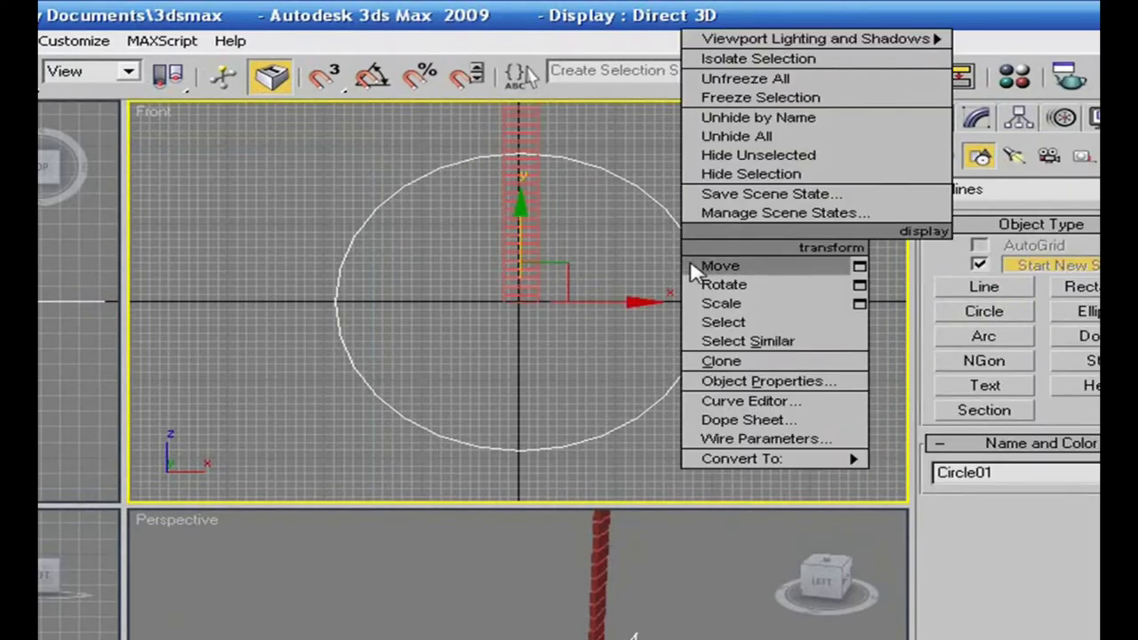
pyautogui.moveTo(727, 452)
pyautogui.click(925, 462)
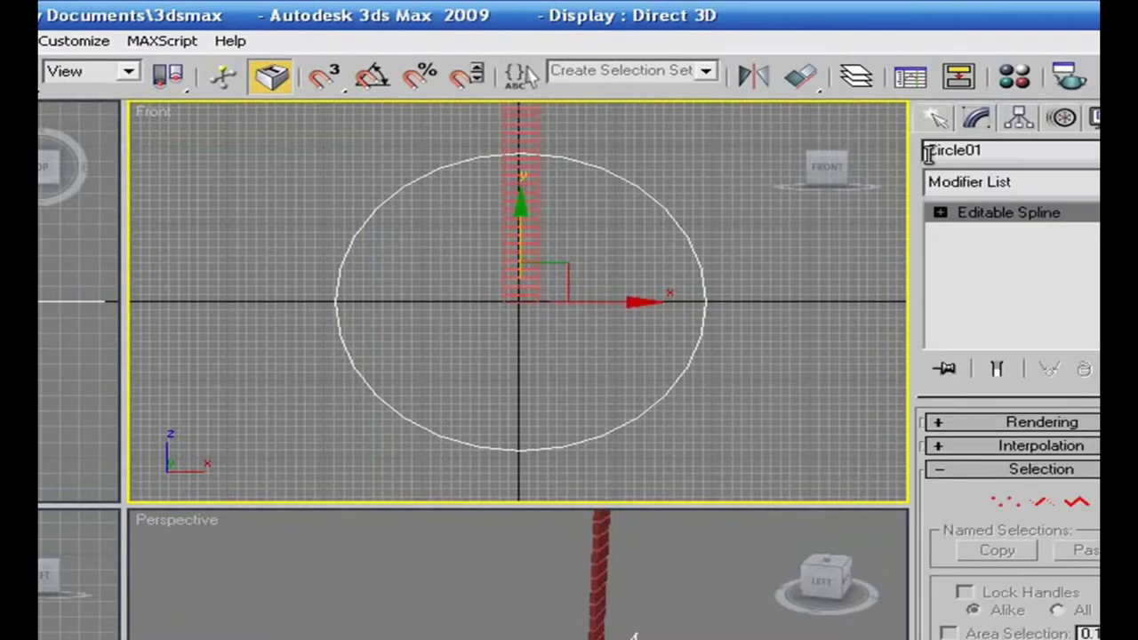
# Step: Flatten the circle by moving its top vertex down near the centre and its bottom vertex up to about Z -35
pyautogui.click(1005, 504)
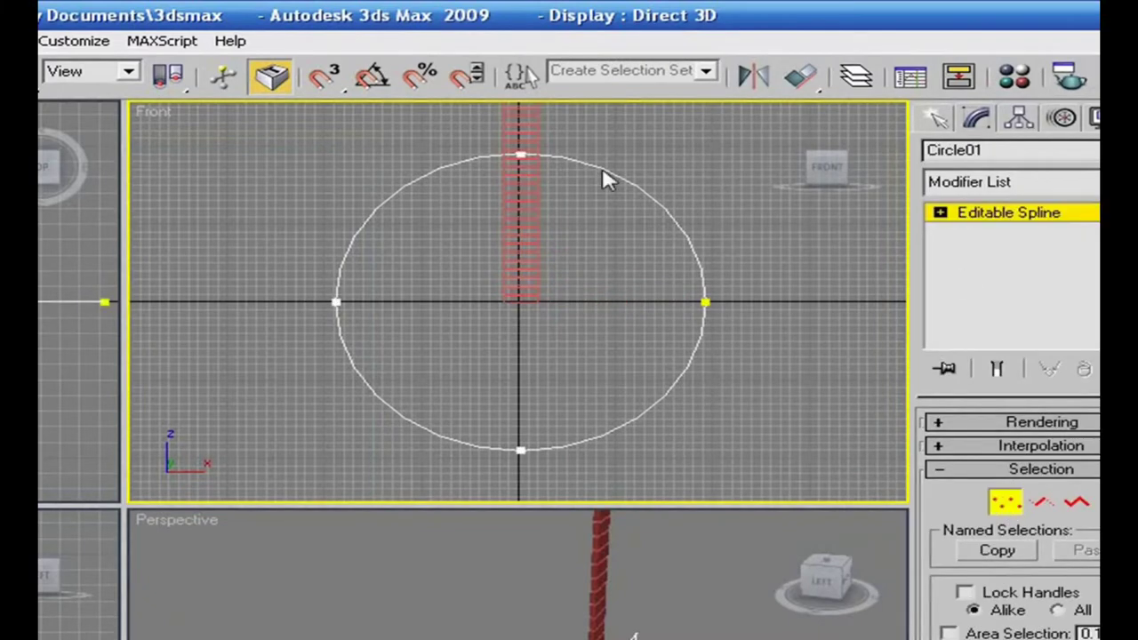
pyautogui.moveTo(500, 197); pyautogui.dragTo(498, 193)
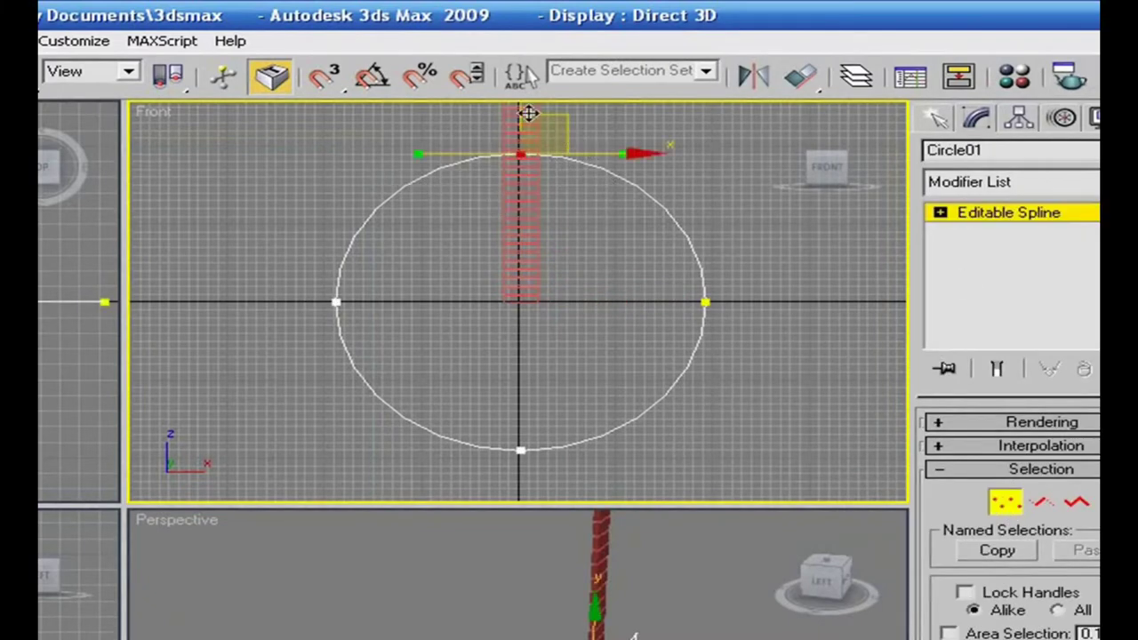
pyautogui.moveTo(522, 108); pyautogui.dragTo(518, 219)
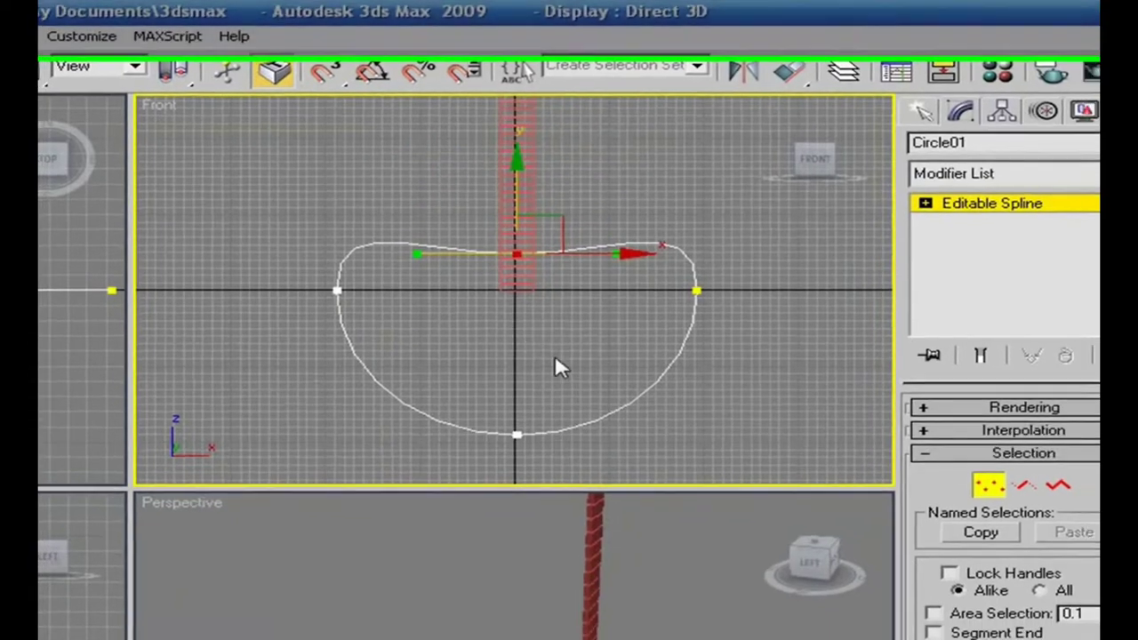
pyautogui.moveTo(542, 372); pyautogui.dragTo(483, 478)
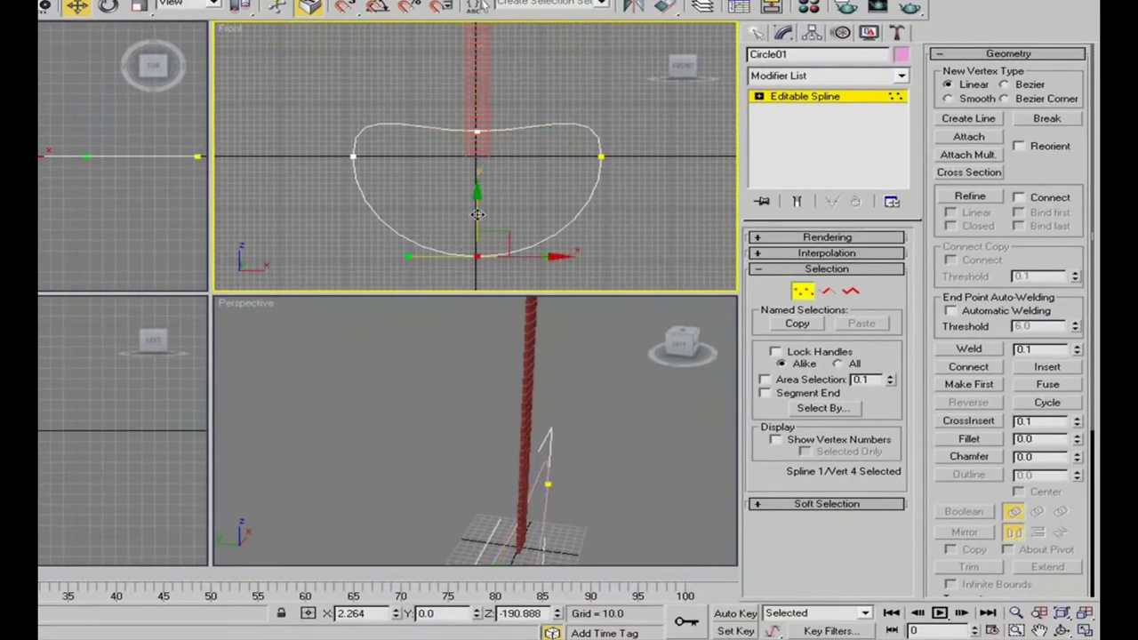
pyautogui.moveTo(478, 213); pyautogui.dragTo(485, 134)
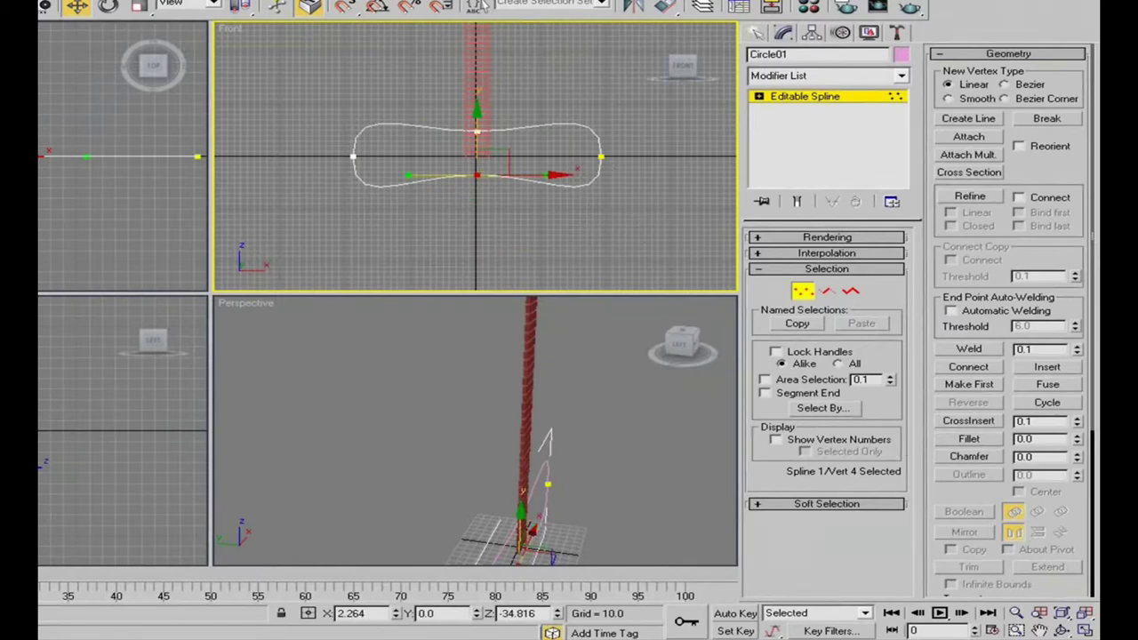
# Step: Shorten the Bezier handles of the loop's right end vertex to flatten that half of the spline in the Front view
pyautogui.click(1085, 630)
pyautogui.scroll(1, 549, 479)
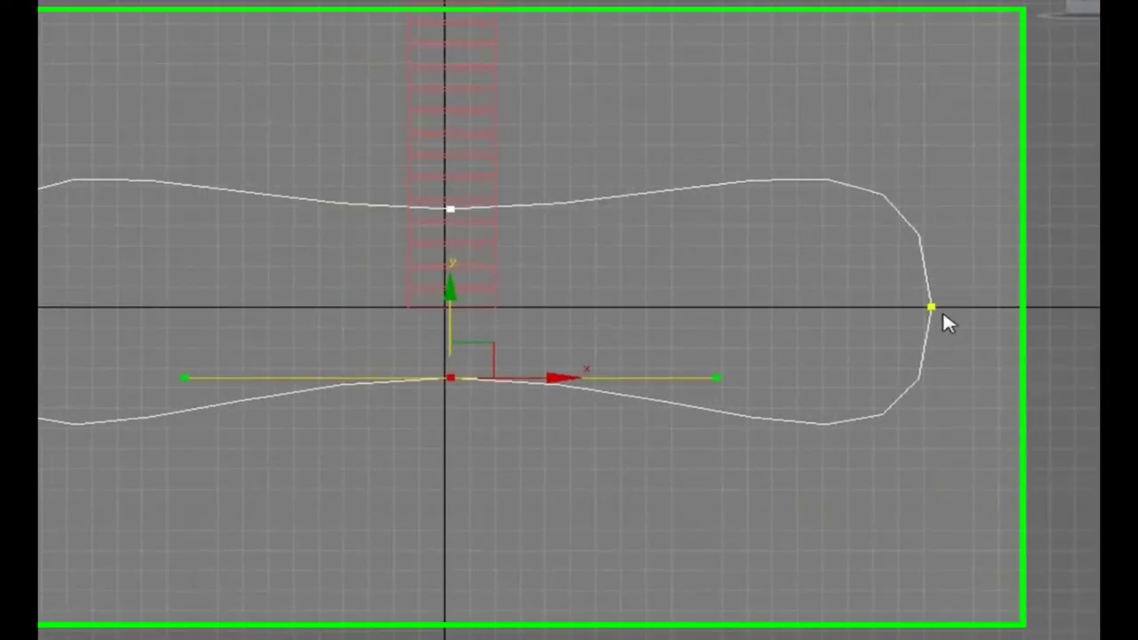
pyautogui.click(594, 295)
pyautogui.click(1014, 86)
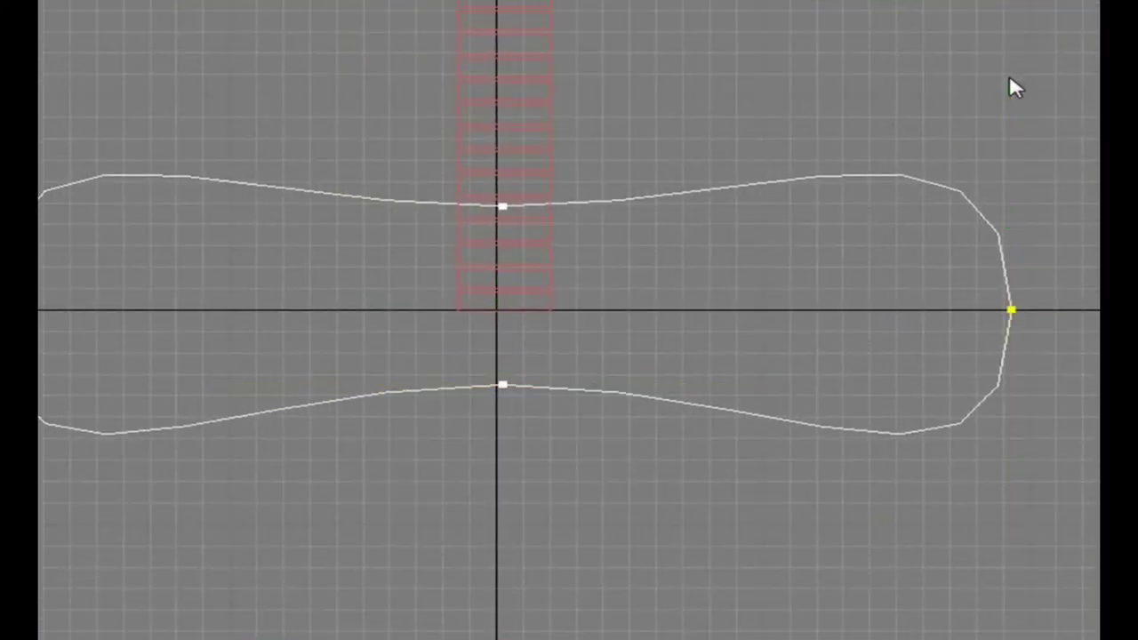
pyautogui.moveTo(1028, 267); pyautogui.dragTo(957, 356)
pyautogui.moveTo(1018, 88); pyautogui.dragTo(1010, 173)
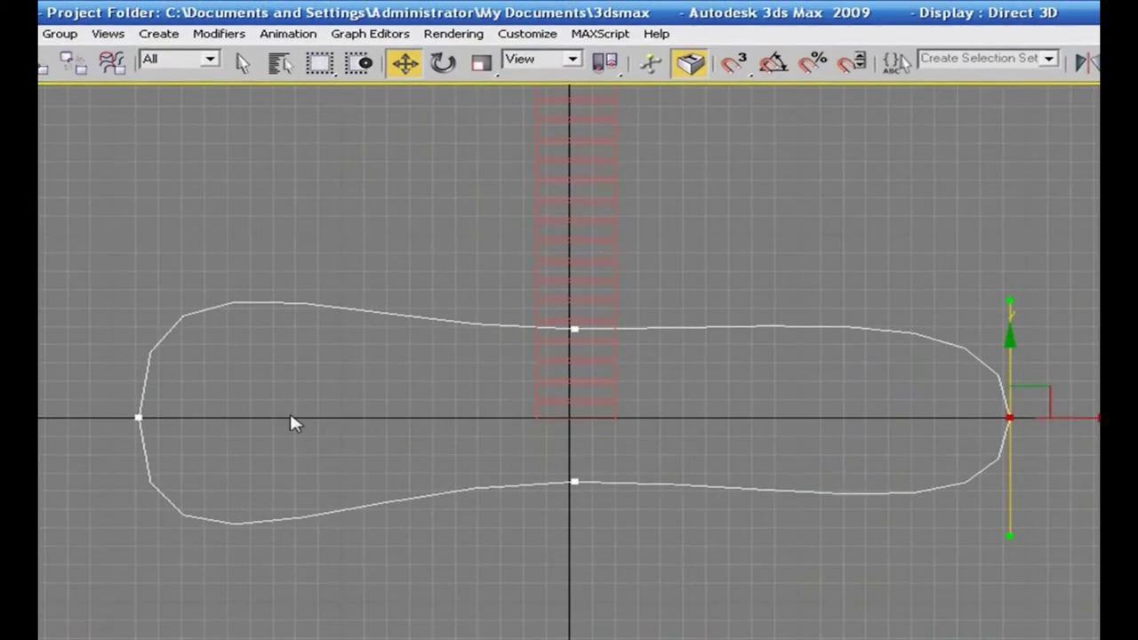
# Step: Shorten the left end vertex's Bezier handles to match the other end and raise both end vertices slightly
pyautogui.moveTo(151, 428); pyautogui.dragTo(129, 429)
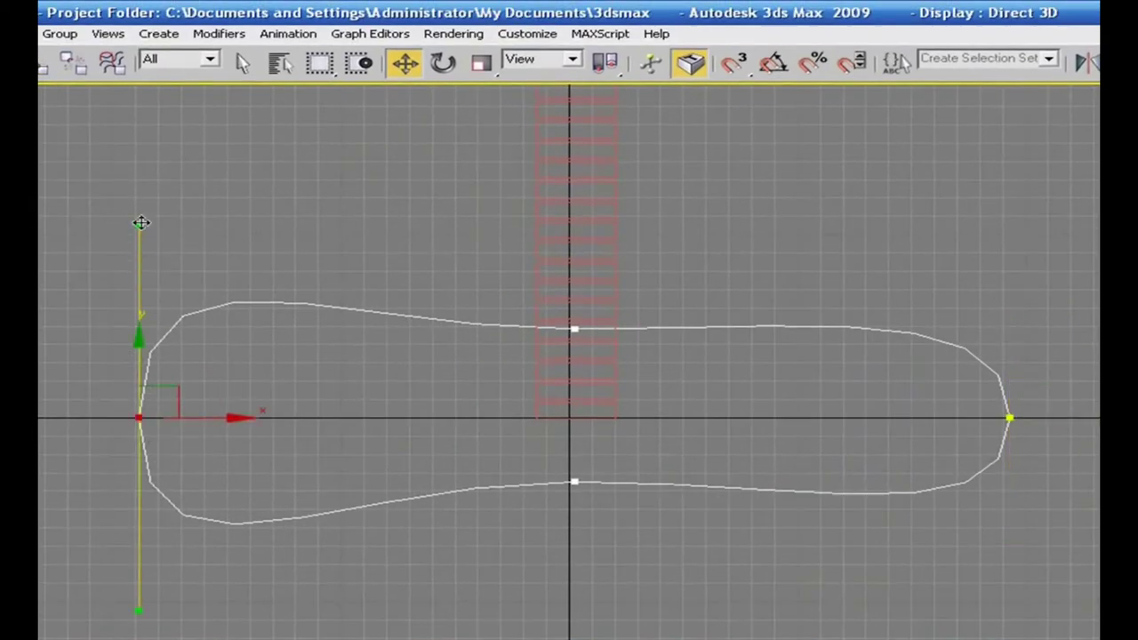
pyautogui.moveTo(141, 223); pyautogui.dragTo(110, 308)
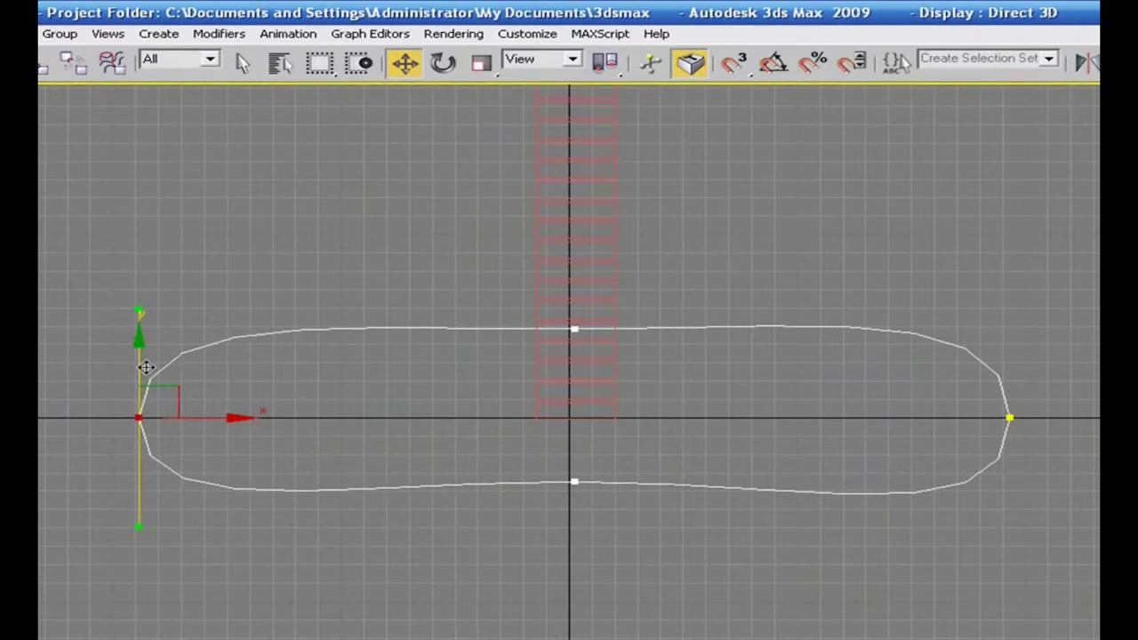
pyautogui.moveTo(135, 348); pyautogui.dragTo(136, 333)
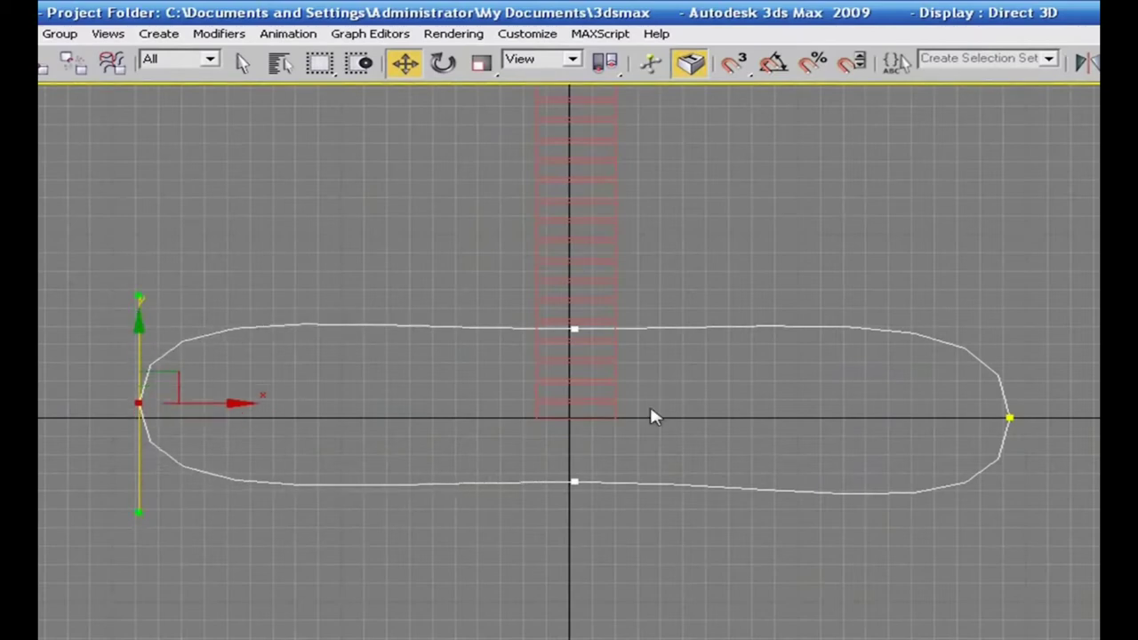
pyautogui.click(1010, 417)
pyautogui.moveTo(1011, 349); pyautogui.dragTo(1010, 325)
pyautogui.click(887, 533)
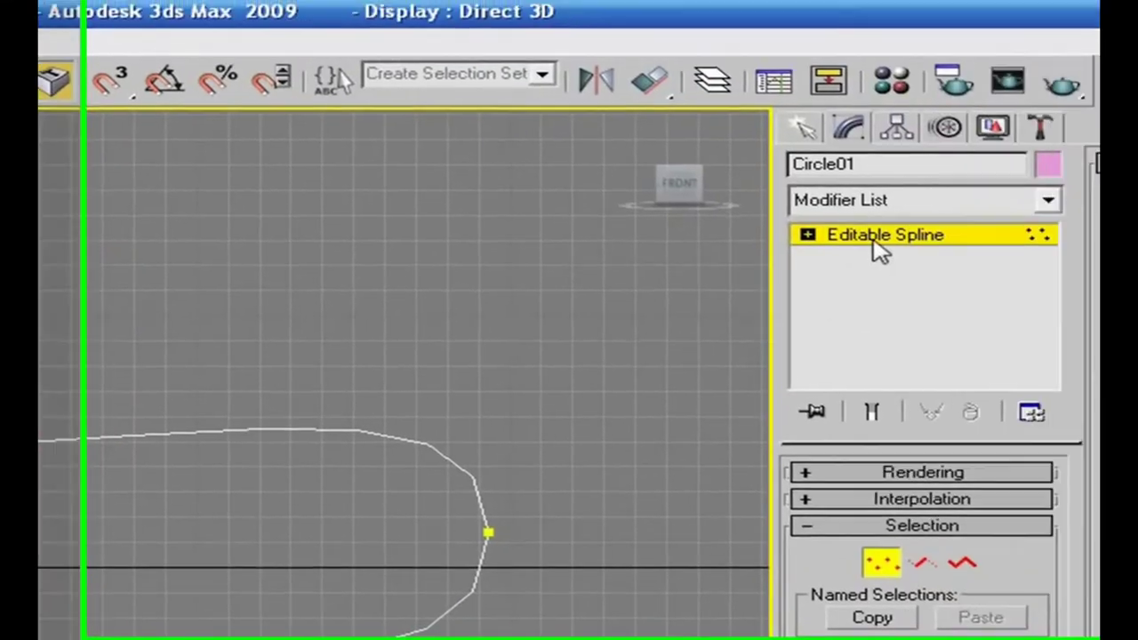
# Step: Finish editing the spline's vertices and apply the object-space PathDeform modifier to the attached box column
pyautogui.click(872, 247)
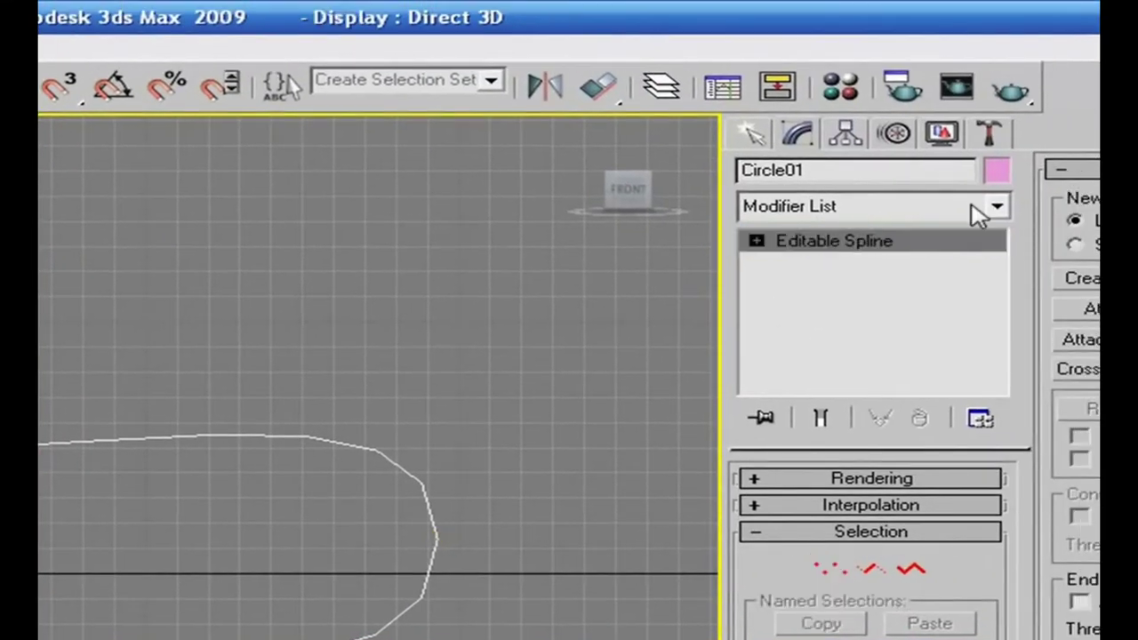
pyautogui.click(998, 211)
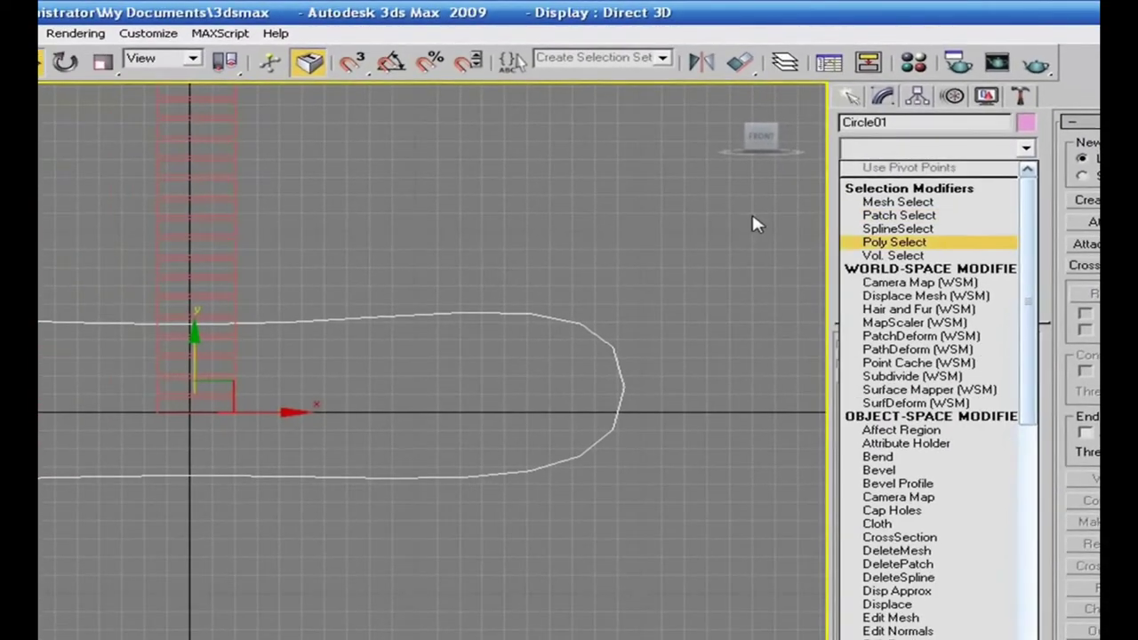
pyautogui.click(751, 224)
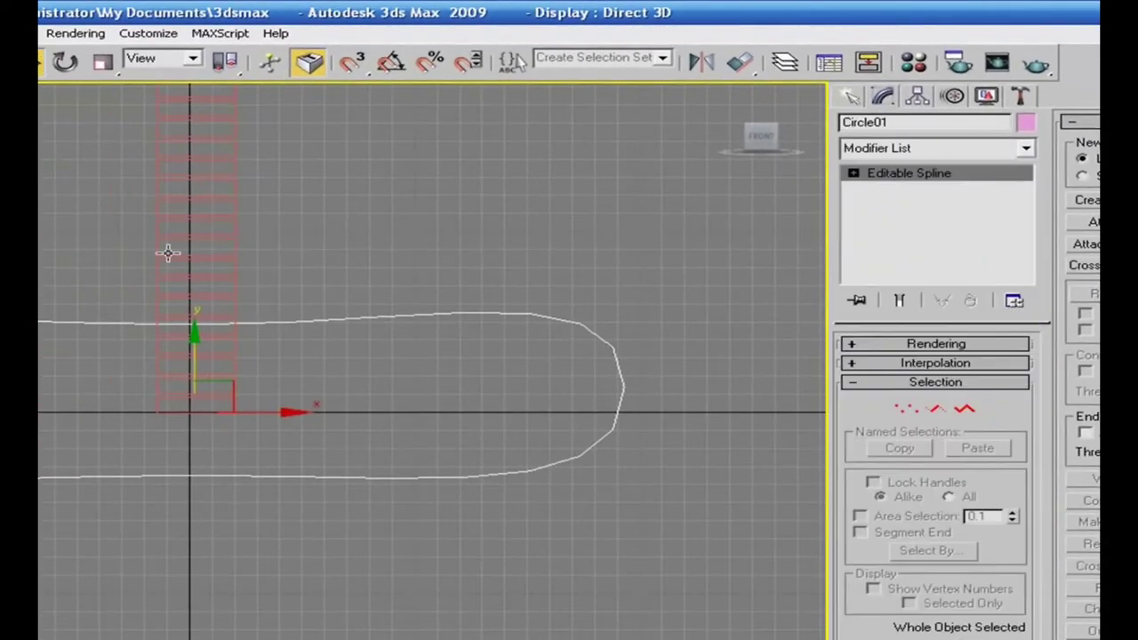
pyautogui.click(235, 217)
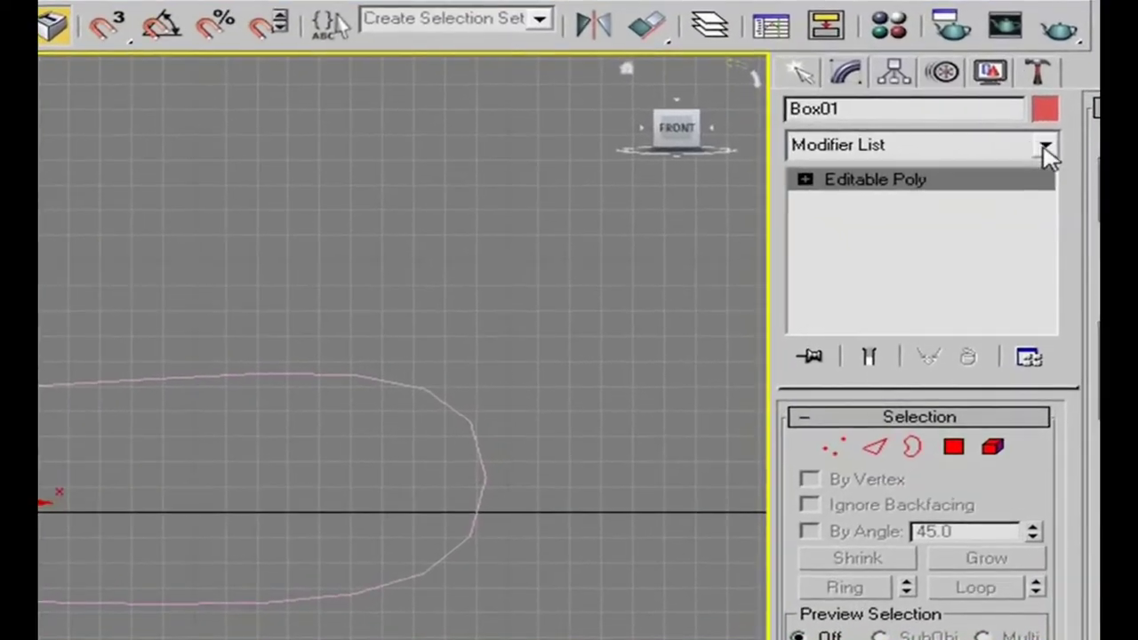
pyautogui.click(1027, 147)
pyautogui.moveTo(1047, 305); pyautogui.dragTo(1046, 611)
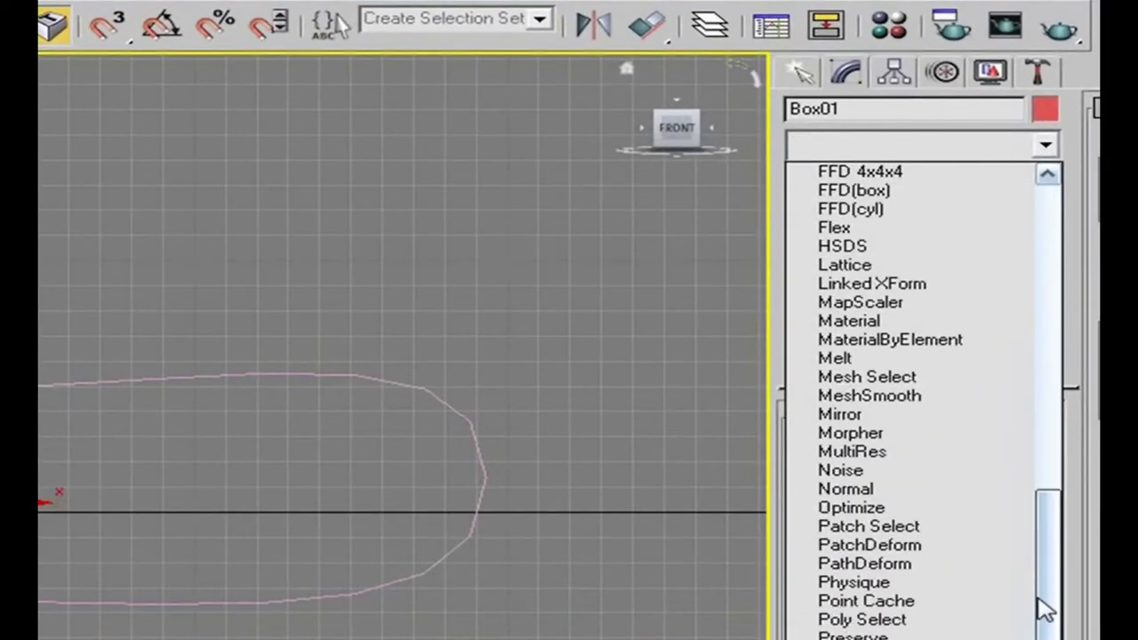
pyautogui.click(916, 566)
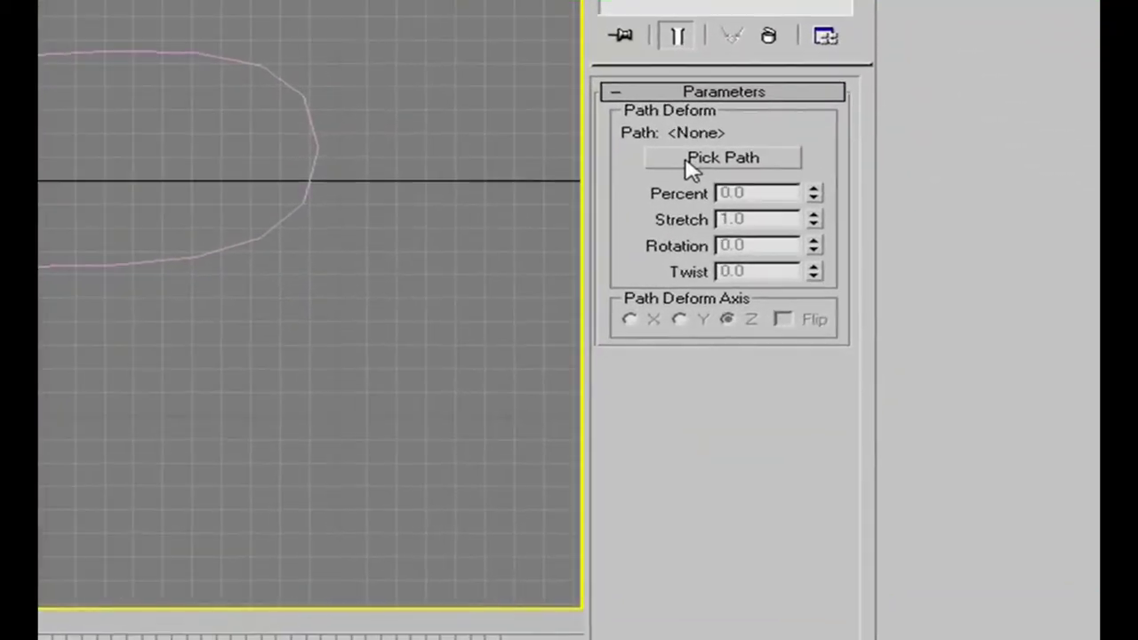
# Step: Pick the flattened loop Circle01 as the deformation path for the box column
pyautogui.click(956, 307)
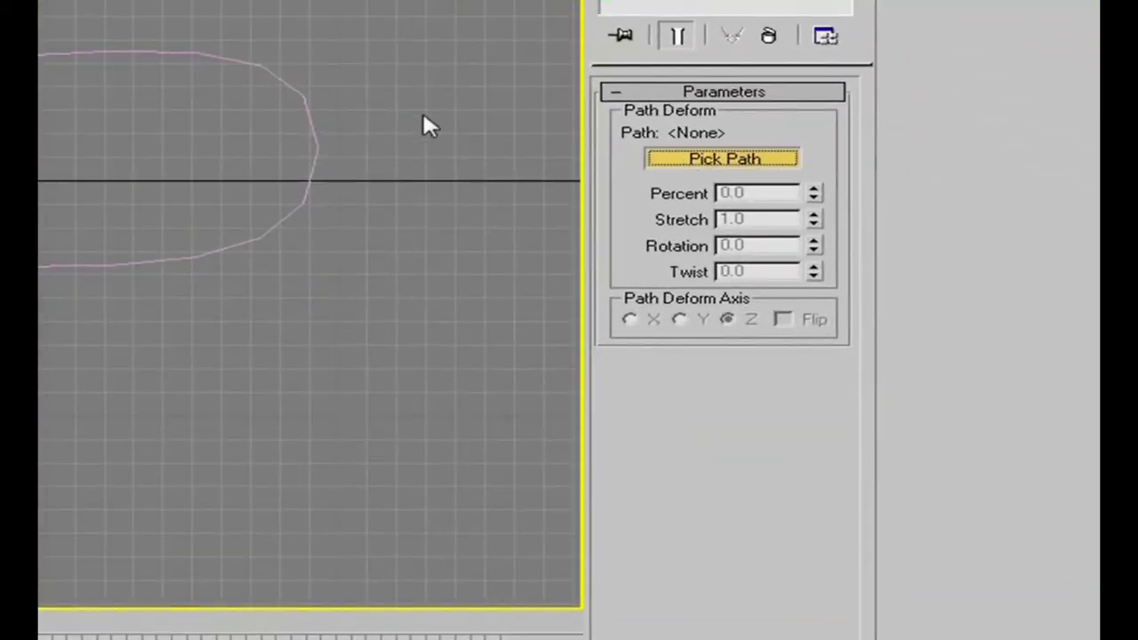
pyautogui.click(278, 81)
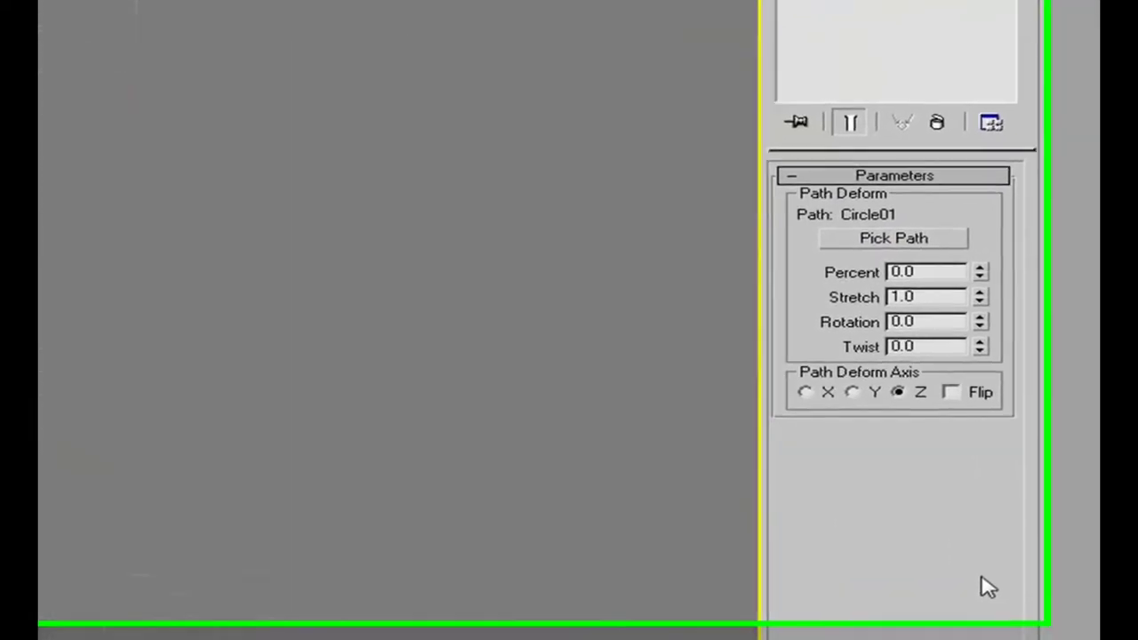
pyautogui.scroll(-2, 566, 469)
pyautogui.keyDown('alt'); pyautogui.moveTo(566, 470); pyautogui.dragTo(370, 426, button='middle'); pyautogui.keyUp('alt')
pyautogui.keyDown('alt'); pyautogui.moveTo(446, 453); pyautogui.dragTo(579, 453, button='middle'); pyautogui.keyUp('alt')
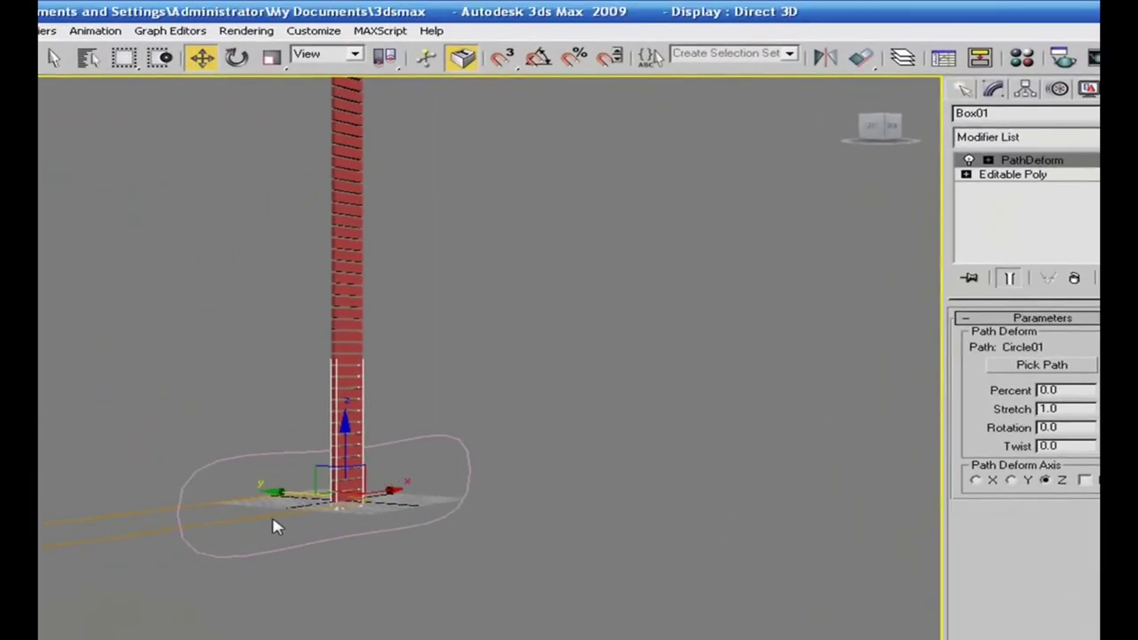
# Step: Try the X and Y deform axes and Flip, leaving the path deform axis on Y with Flip off
pyautogui.click(1023, 481)
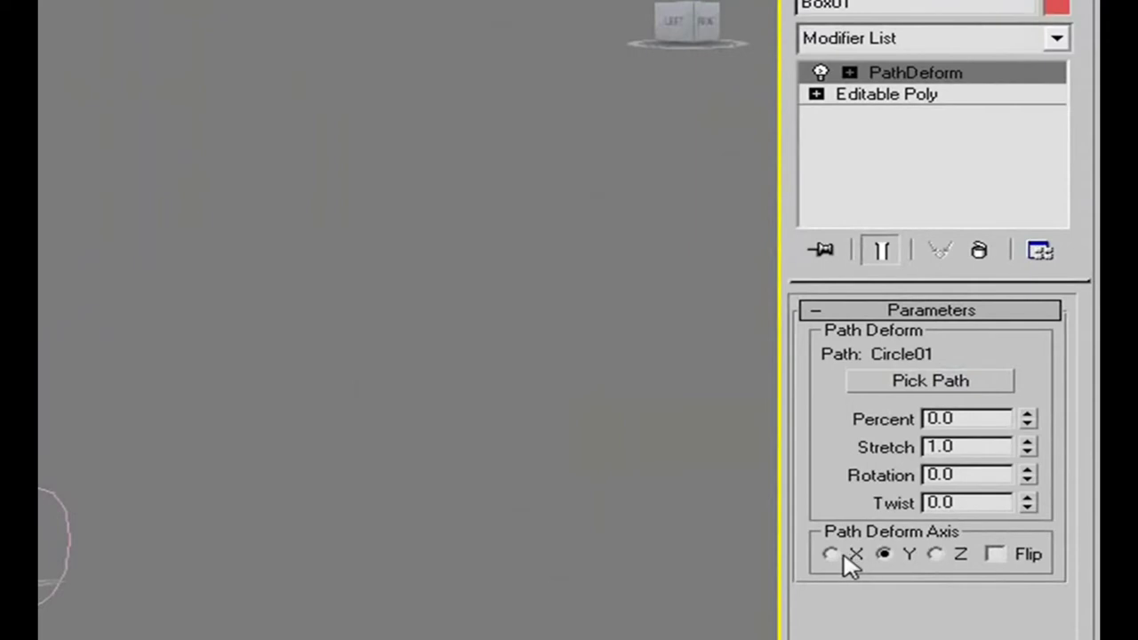
pyautogui.click(841, 556)
pyautogui.click(885, 555)
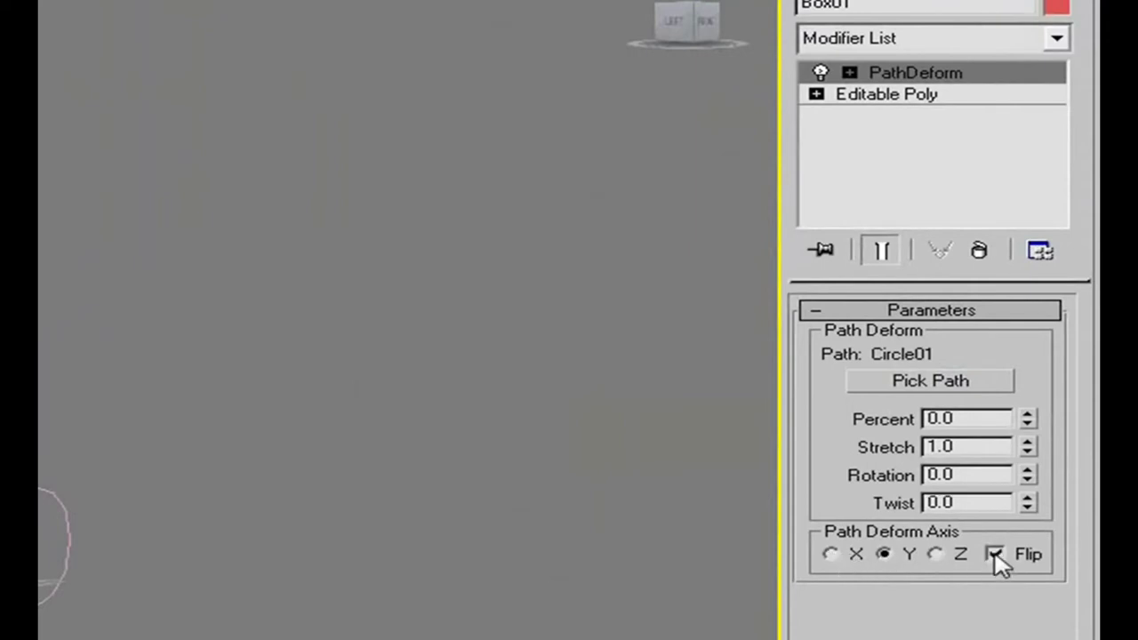
pyautogui.click(995, 556)
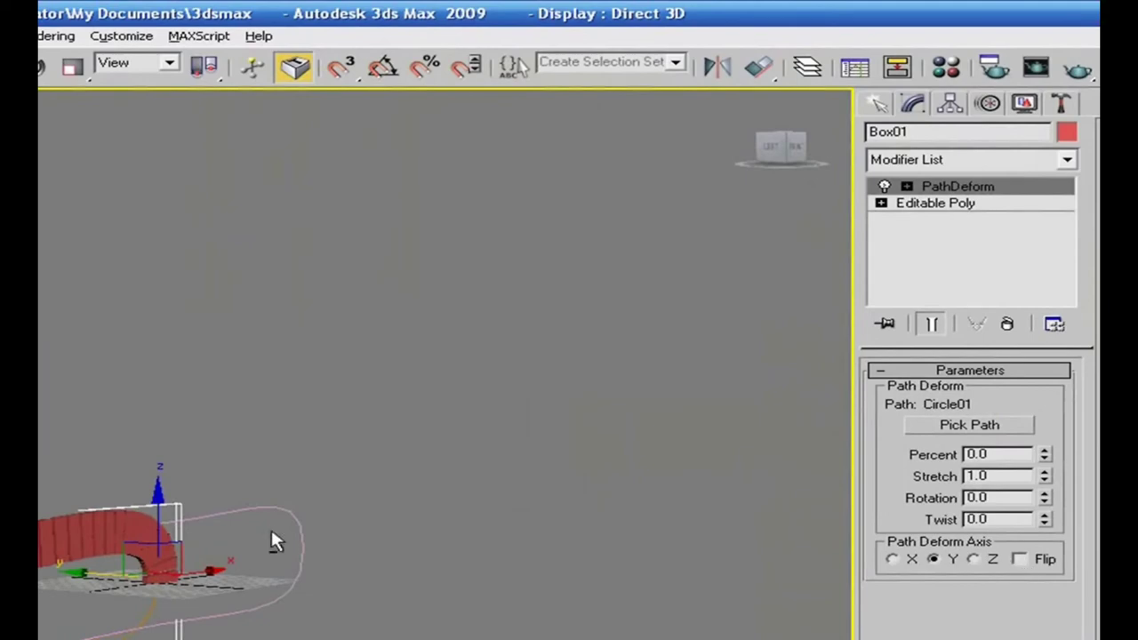
pyautogui.keyDown('alt'); pyautogui.moveTo(271, 531); pyautogui.dragTo(228, 519, button='middle'); pyautogui.keyUp('alt')
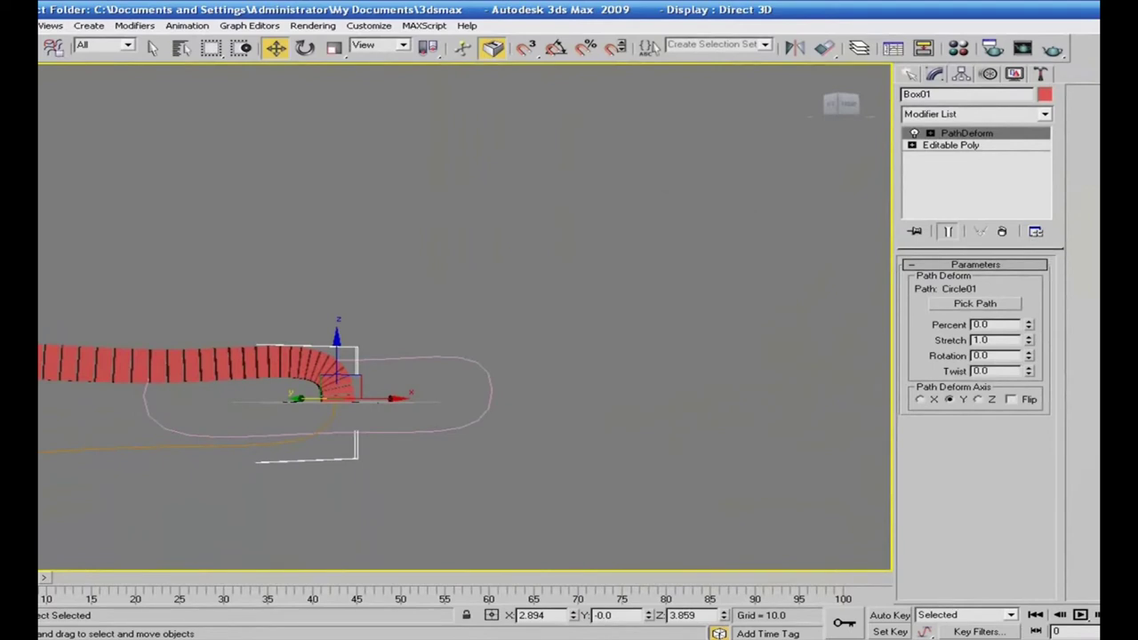
pyautogui.keyDown('alt'); pyautogui.moveTo(162, 473); pyautogui.dragTo(216, 479, button='middle'); pyautogui.keyUp('alt')
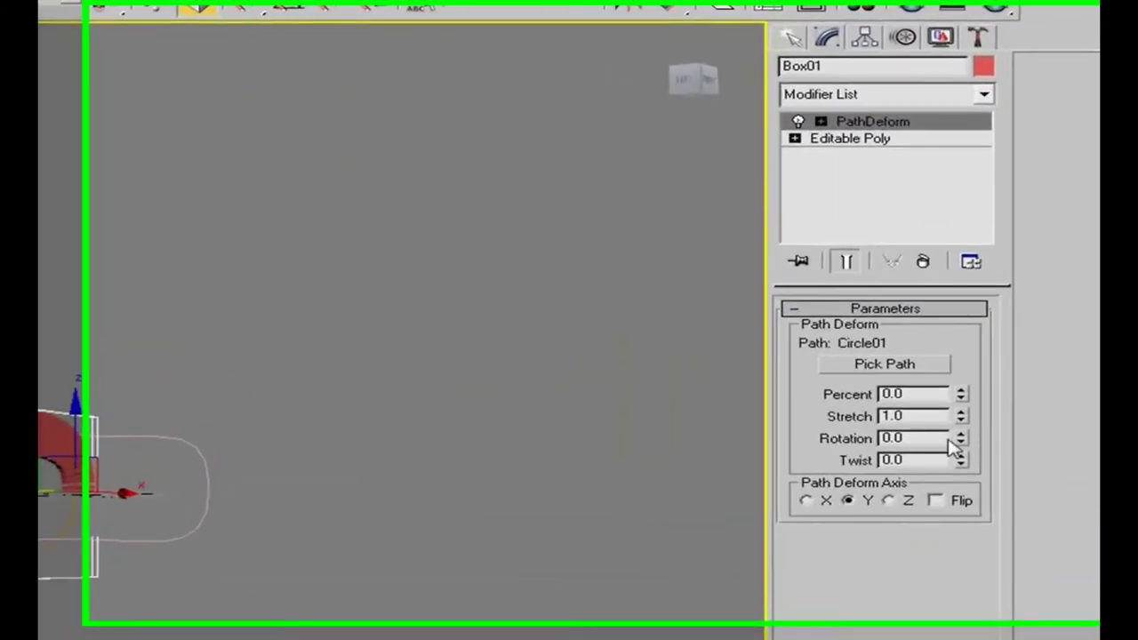
# Step: Set the path deform rotation to 90 and keep Y as the deform axis after trying X
pyautogui.moveTo(952, 456); pyautogui.dragTo(902, 237)
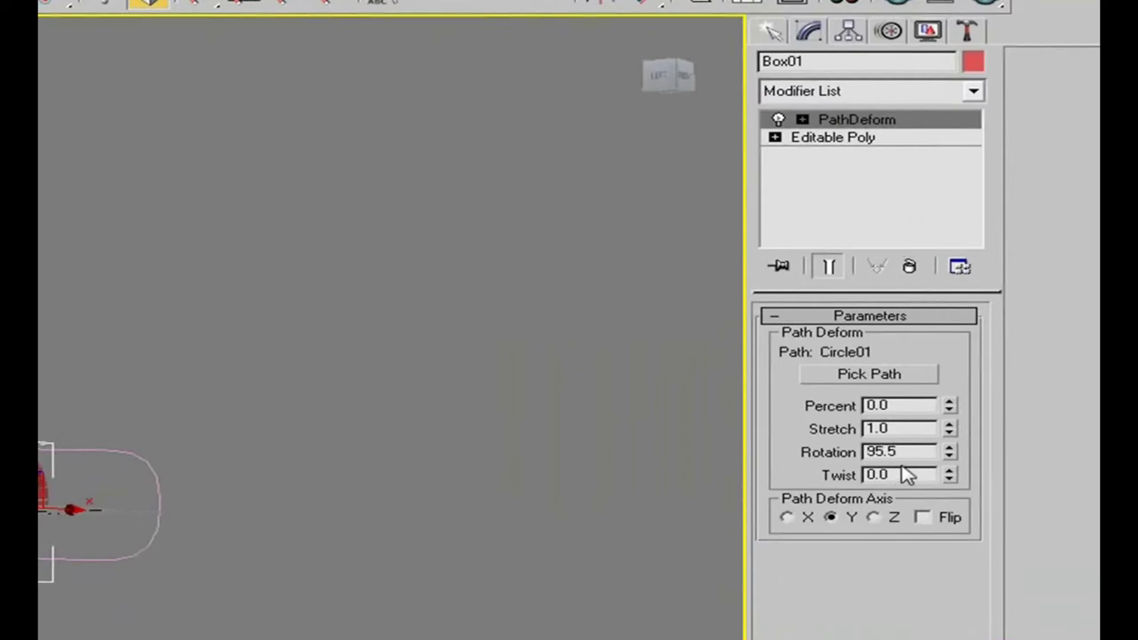
pyautogui.moveTo(904, 455); pyautogui.dragTo(828, 453)
pyautogui.write('90')
pyautogui.press('Return')
pyautogui.moveTo(347, 566)
pyautogui.keyDown('alt'); pyautogui.mouseDown(button='middle')
pyautogui.moveTo(443, 571)
pyautogui.moveTo(345, 571)
pyautogui.mouseUp(button='middle'); pyautogui.keyUp('alt')
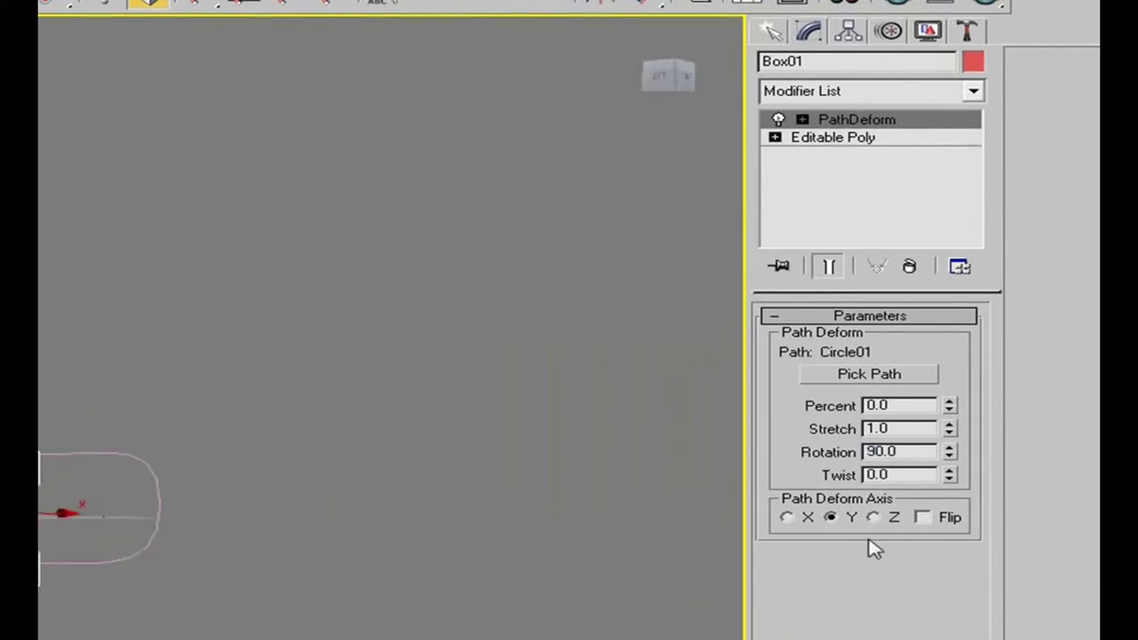
pyautogui.click(806, 519)
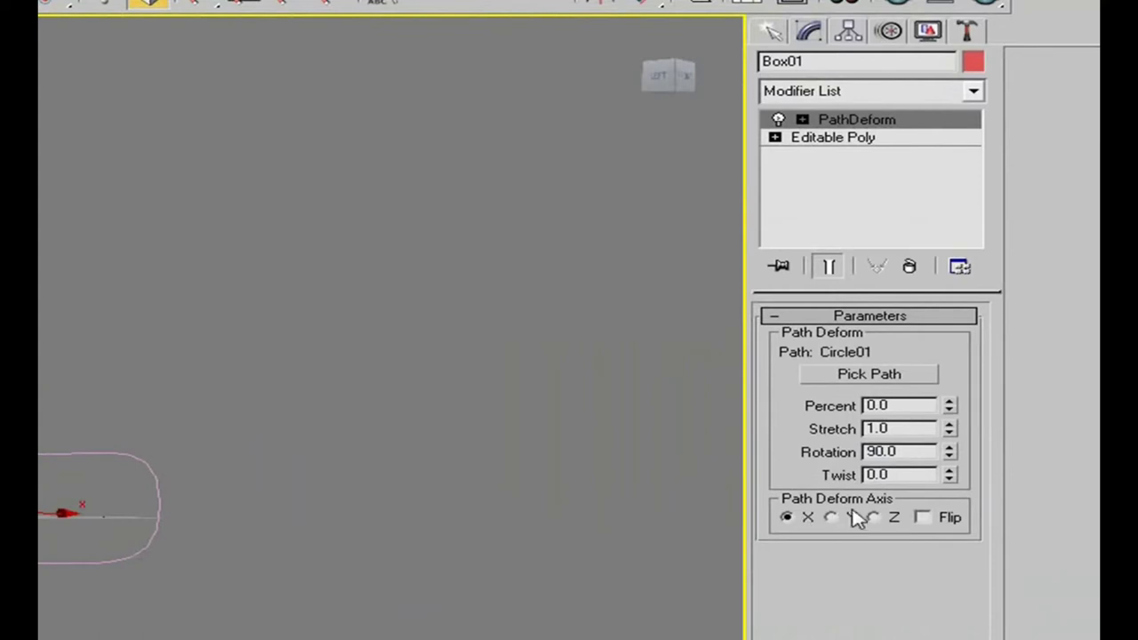
pyautogui.click(830, 518)
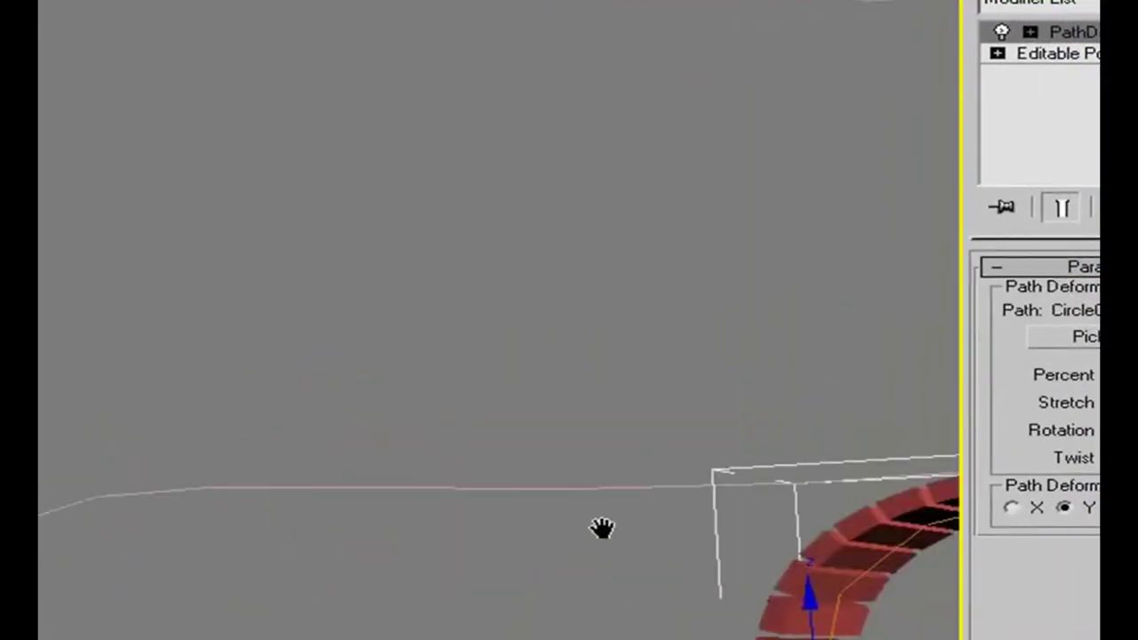
pyautogui.moveTo(602, 528); pyautogui.dragTo(388, 529, button='middle')
pyautogui.scroll(-3, 394, 511)
pyautogui.scroll(3, 423, 555)
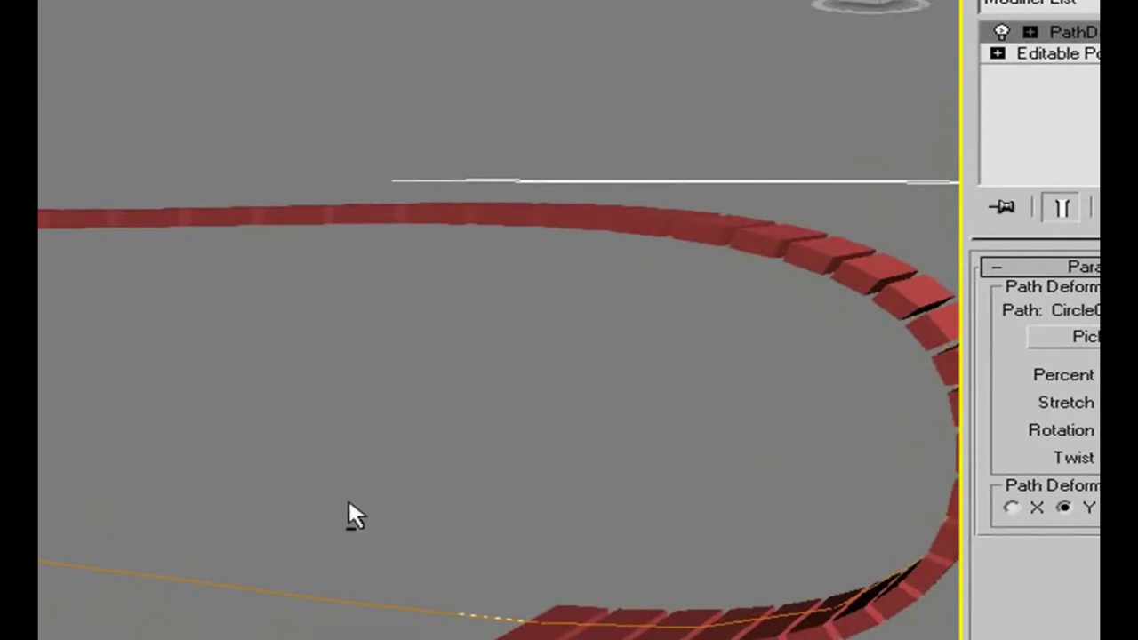
pyautogui.scroll(6, 342, 502)
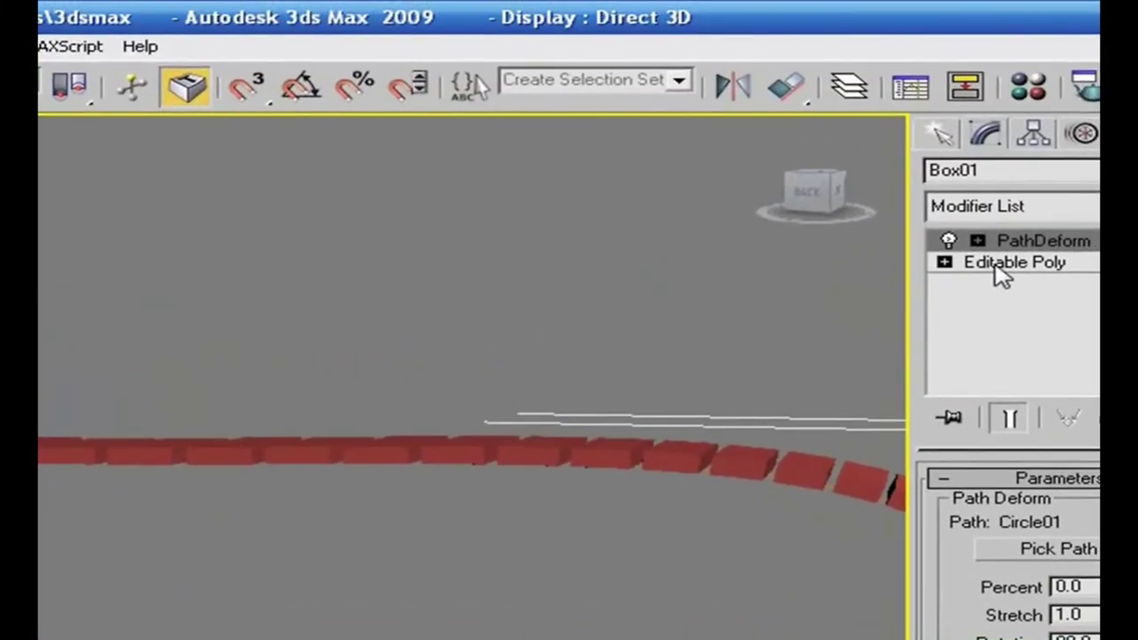
pyautogui.click(1051, 57)
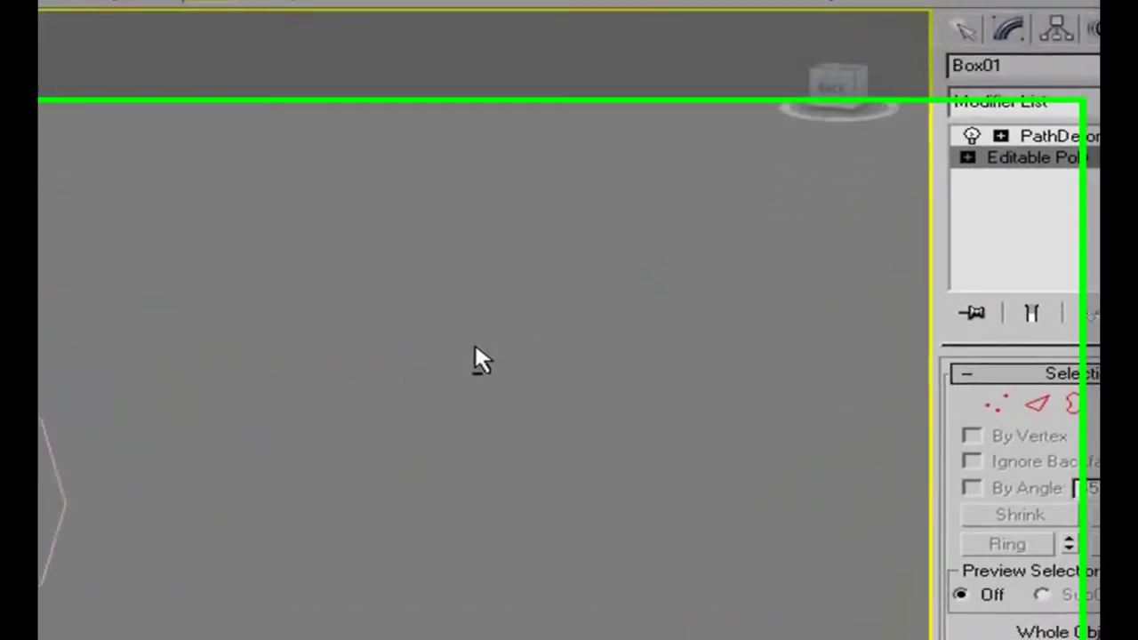
pyautogui.moveTo(544, 265); pyautogui.dragTo(623, 539, button='middle')
pyautogui.press('Delete')
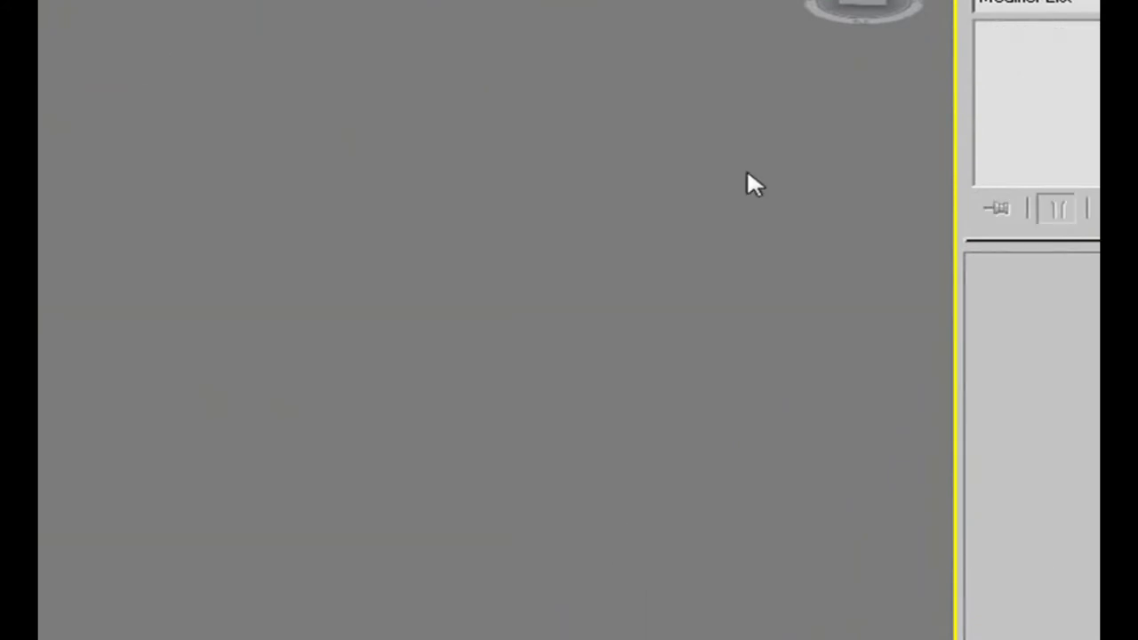
pyautogui.hotkey('ctrl', 'z')
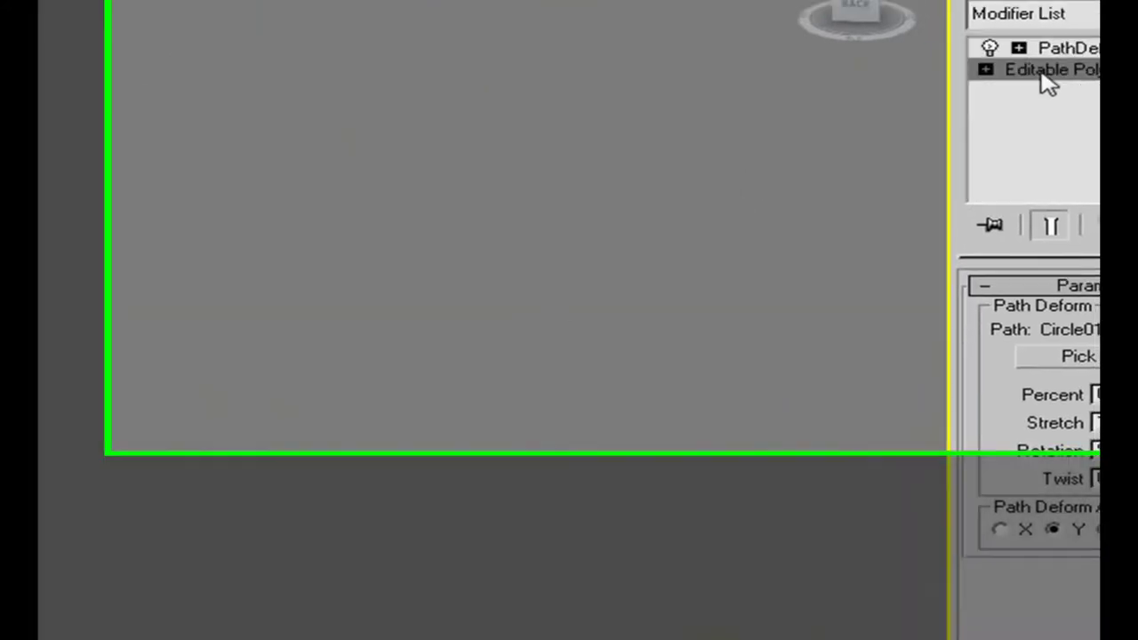
# Step: At the Editable Poly level, select all polygons of the topmost box and clone it directly above as an element
pyautogui.click(1022, 51)
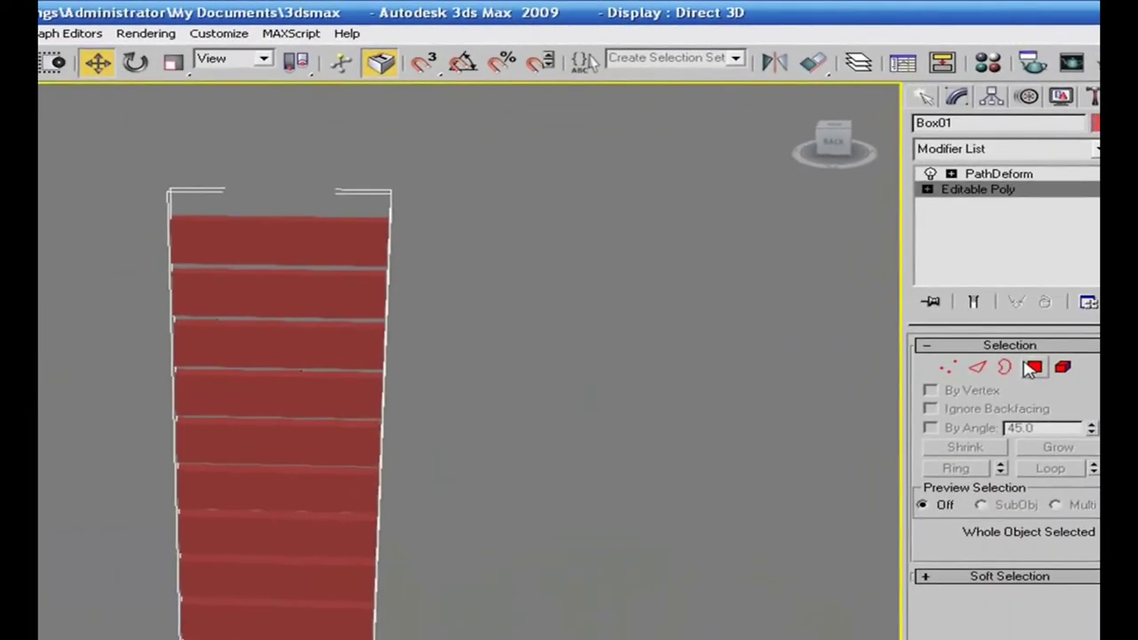
pyautogui.click(1031, 370)
pyautogui.moveTo(76, 175); pyautogui.dragTo(457, 263)
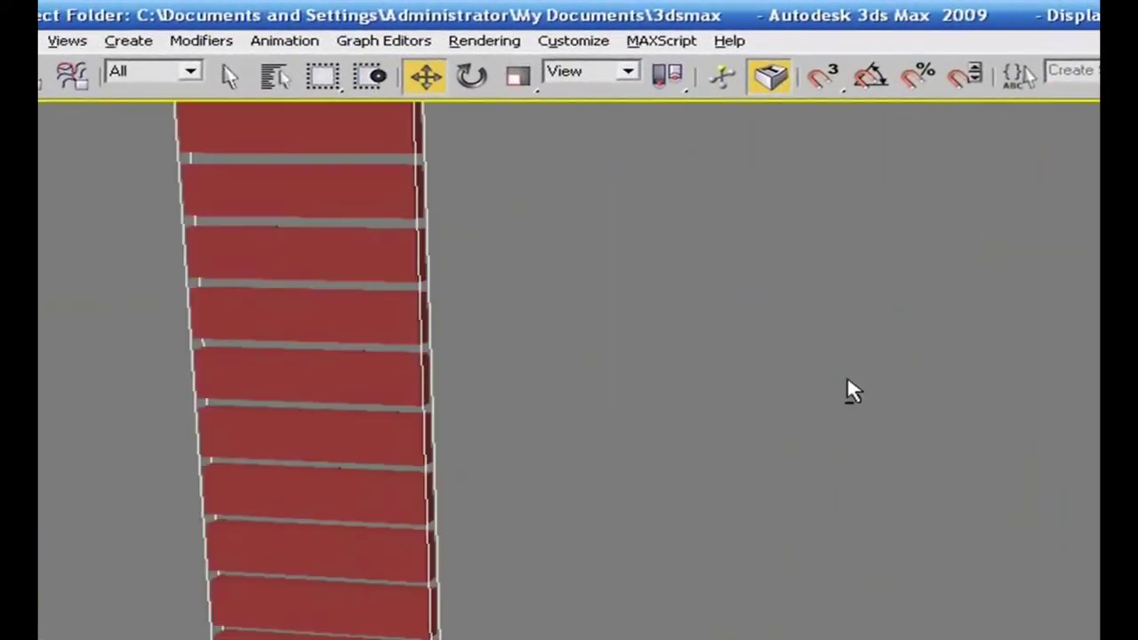
pyautogui.scroll(-6, 858, 409)
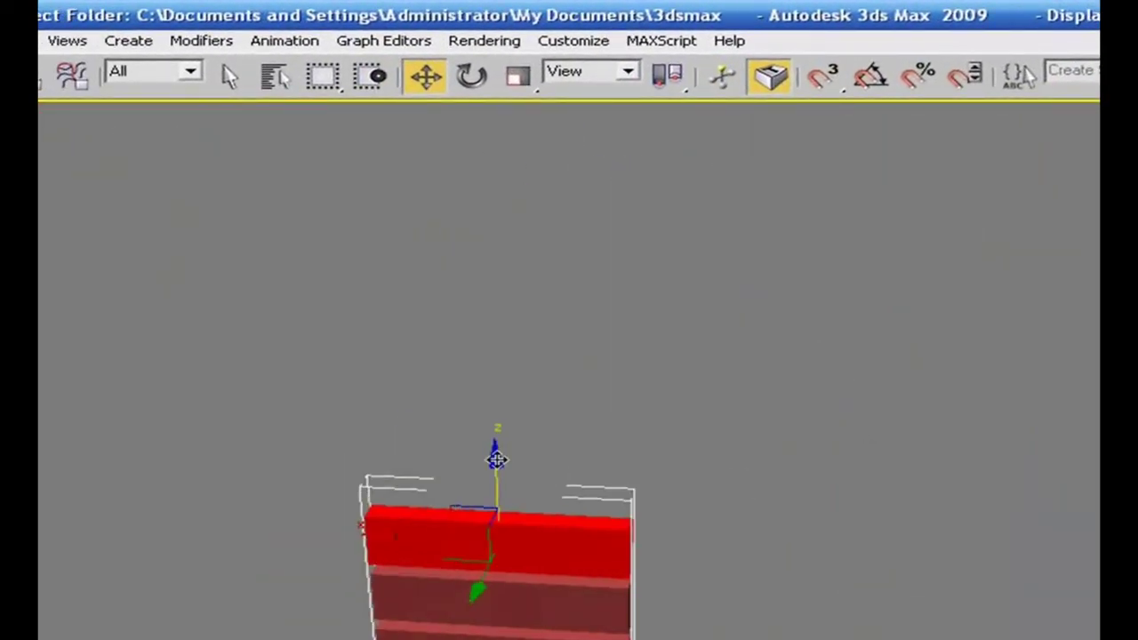
pyautogui.moveTo(495, 452); pyautogui.dragTo(498, 404)
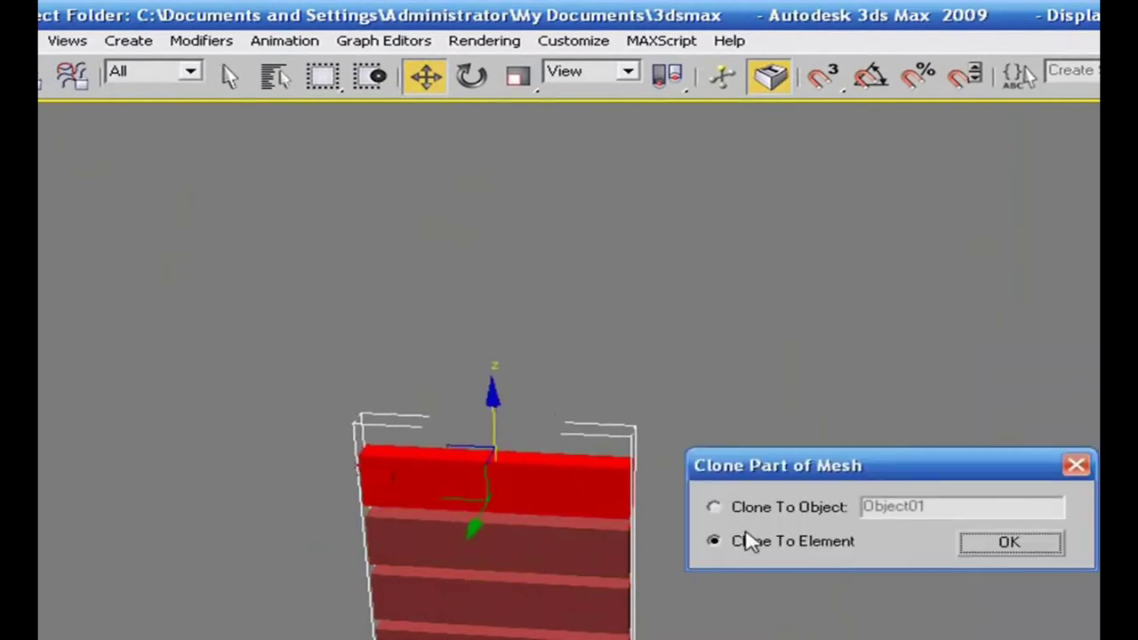
pyautogui.click(994, 551)
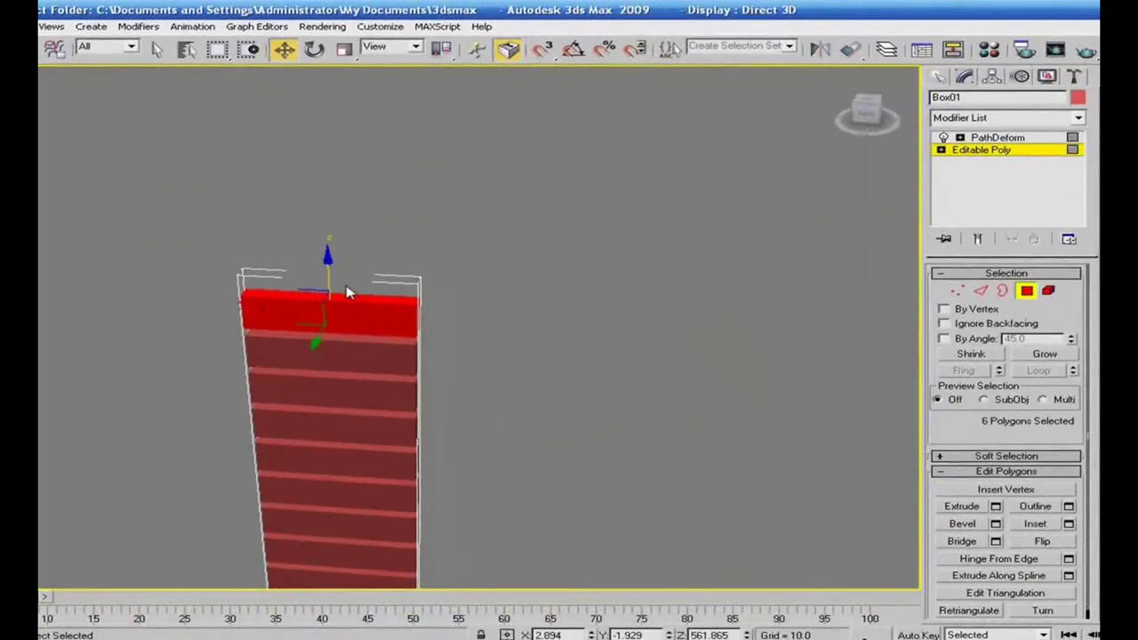
# Step: Clone the topmost box's selected polygons directly above as an element, and clone them once more upward as the separate object Object01
pyautogui.moveTo(317, 257); pyautogui.dragTo(320, 221)
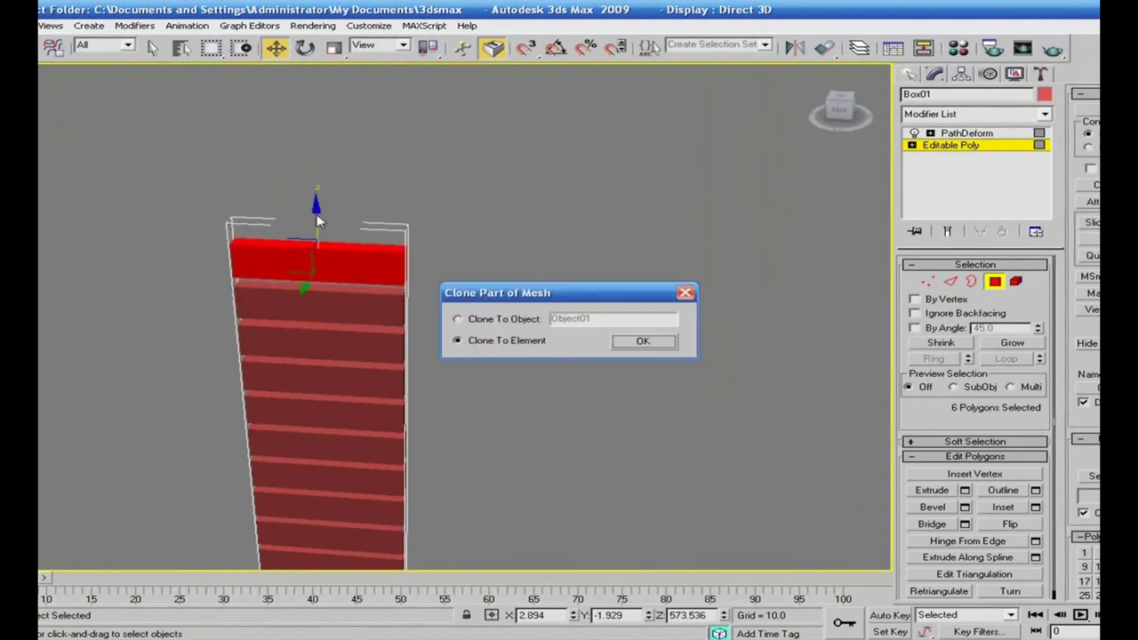
pyautogui.click(648, 347)
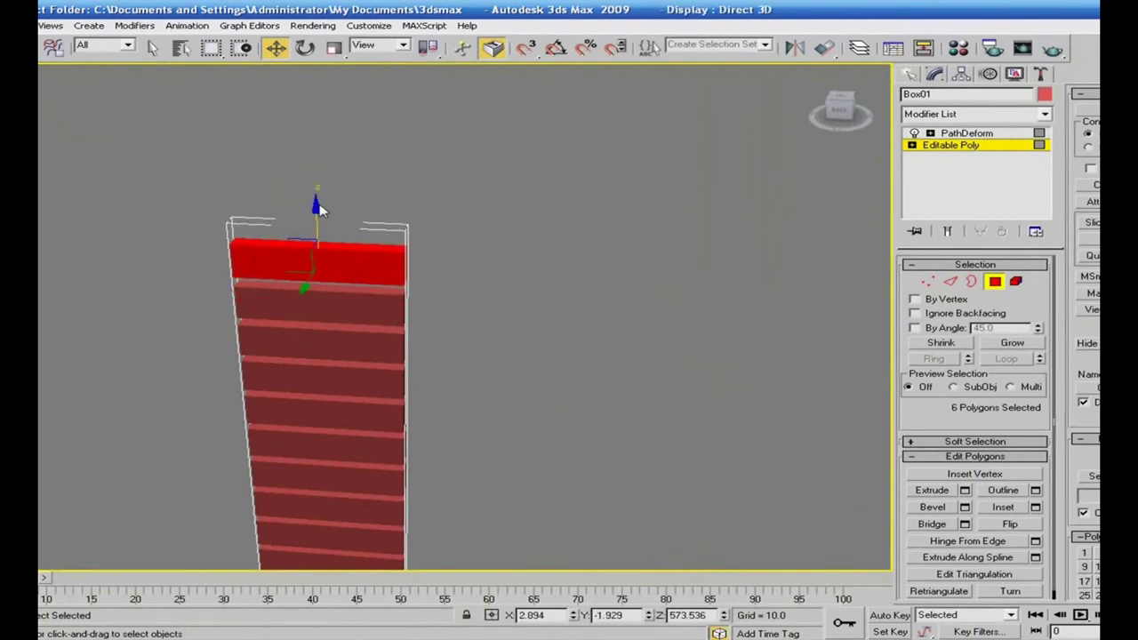
pyautogui.moveTo(318, 207)
pyautogui.mouseDown()
pyautogui.moveTo(316, 167)
pyautogui.moveTo(332, 191)
pyautogui.mouseUp()
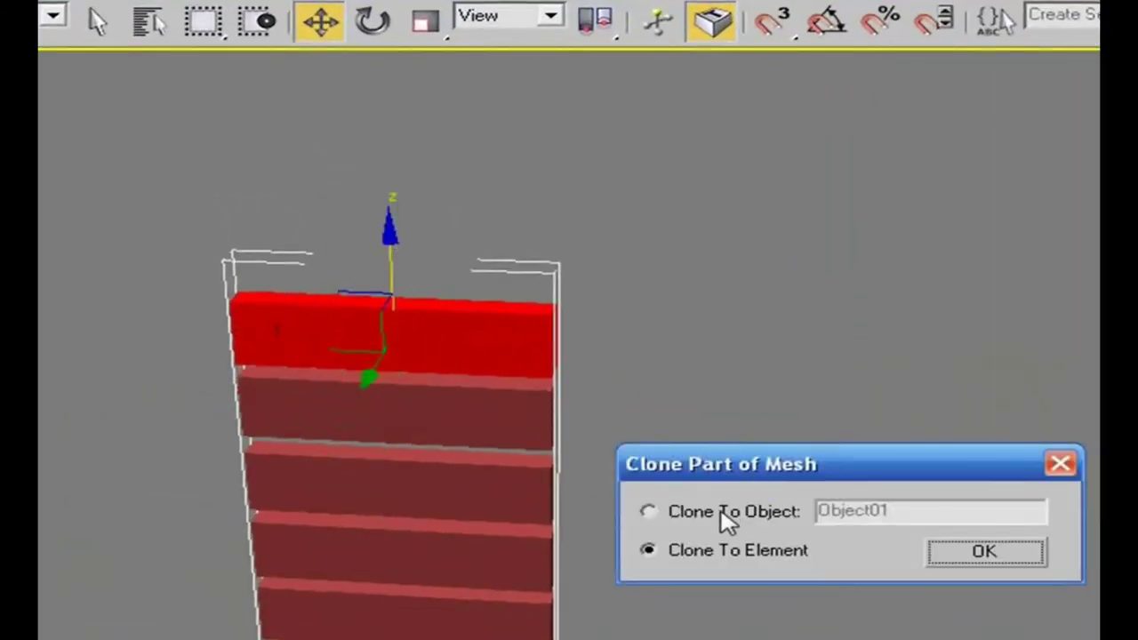
pyautogui.click(727, 516)
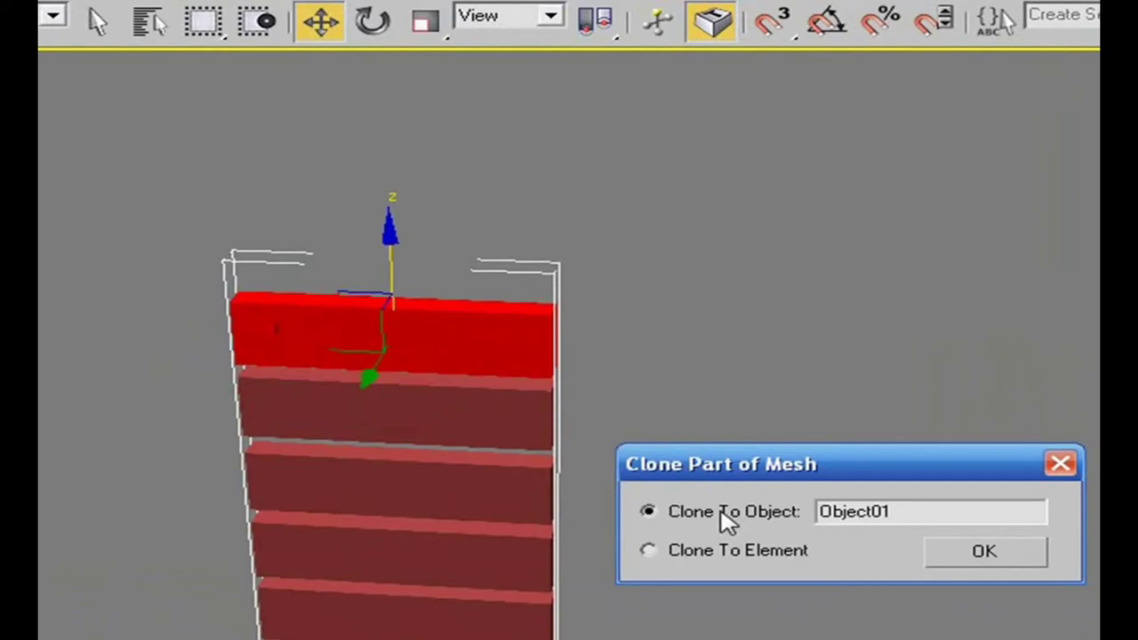
pyautogui.click(992, 552)
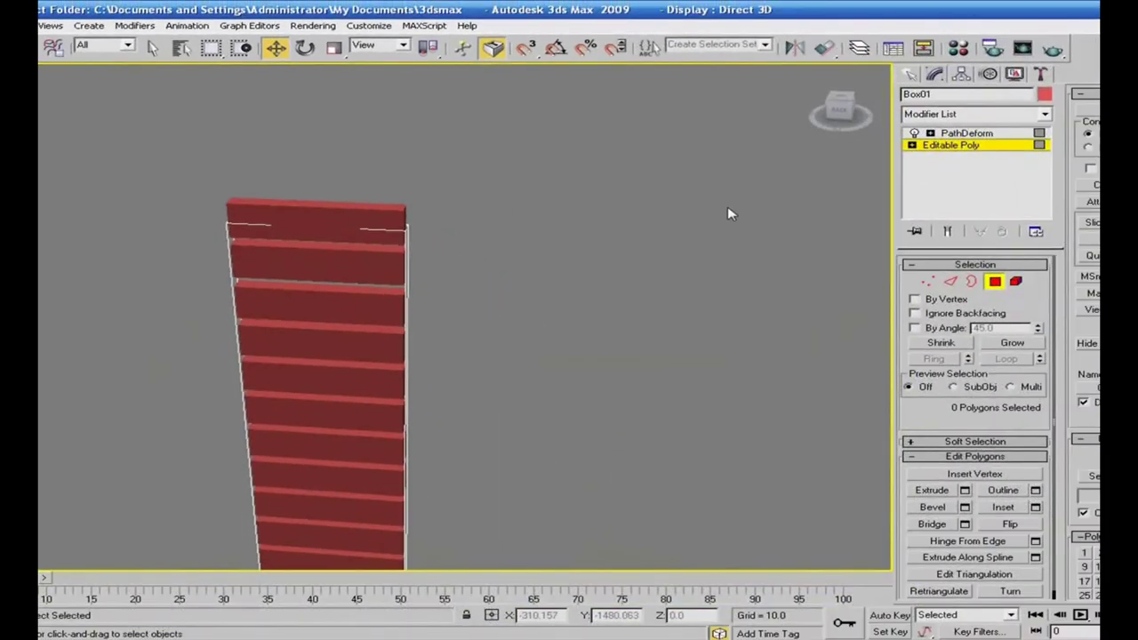
# Step: Leave the column's polygon level, select the separate top box Object01 and center its pivot to the object
pyautogui.click(950, 134)
pyautogui.click(425, 189)
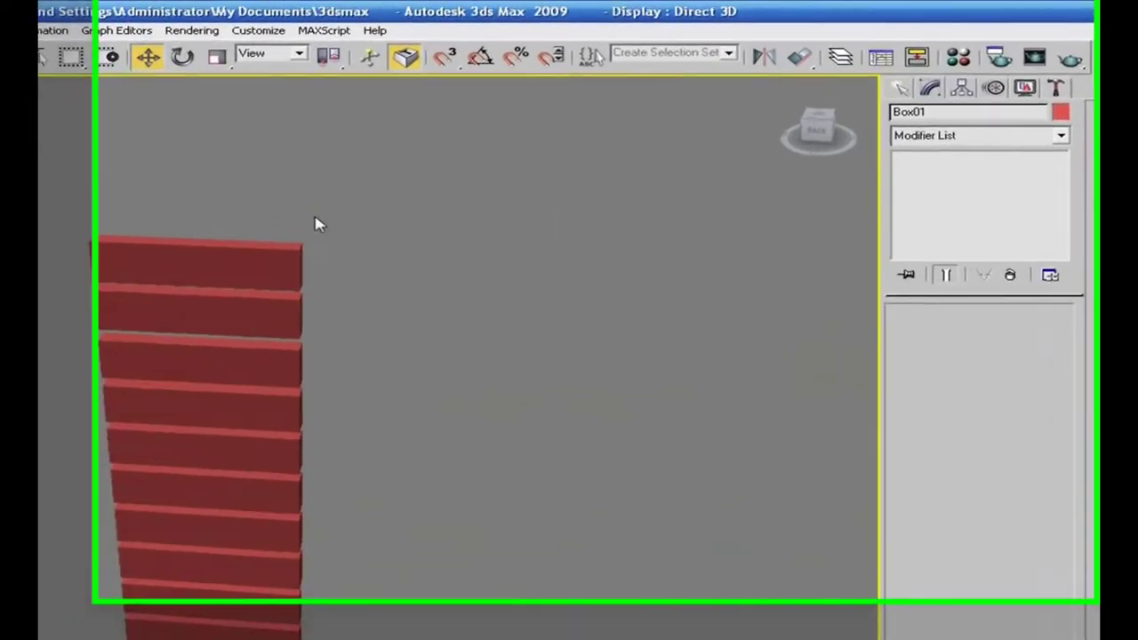
pyautogui.click(380, 216)
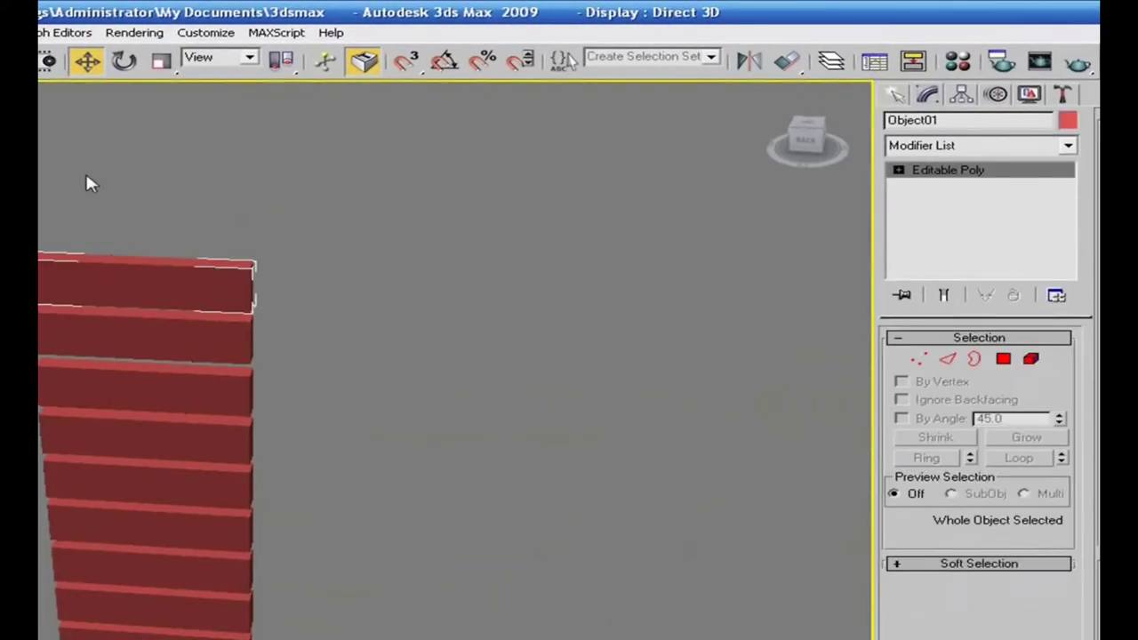
pyautogui.click(898, 98)
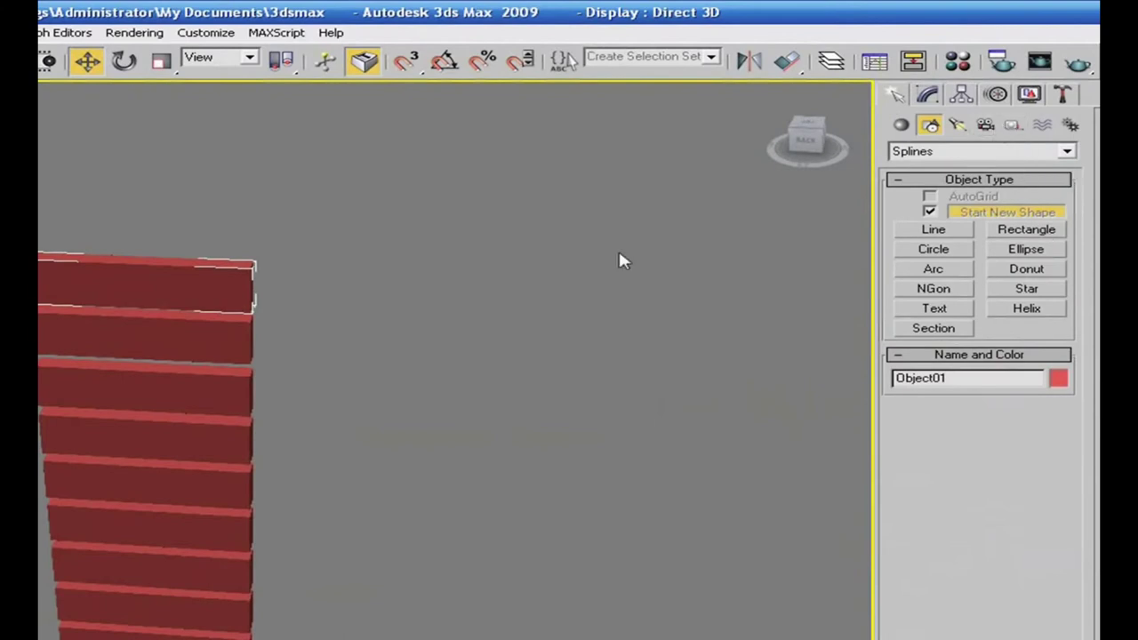
pyautogui.click(962, 94)
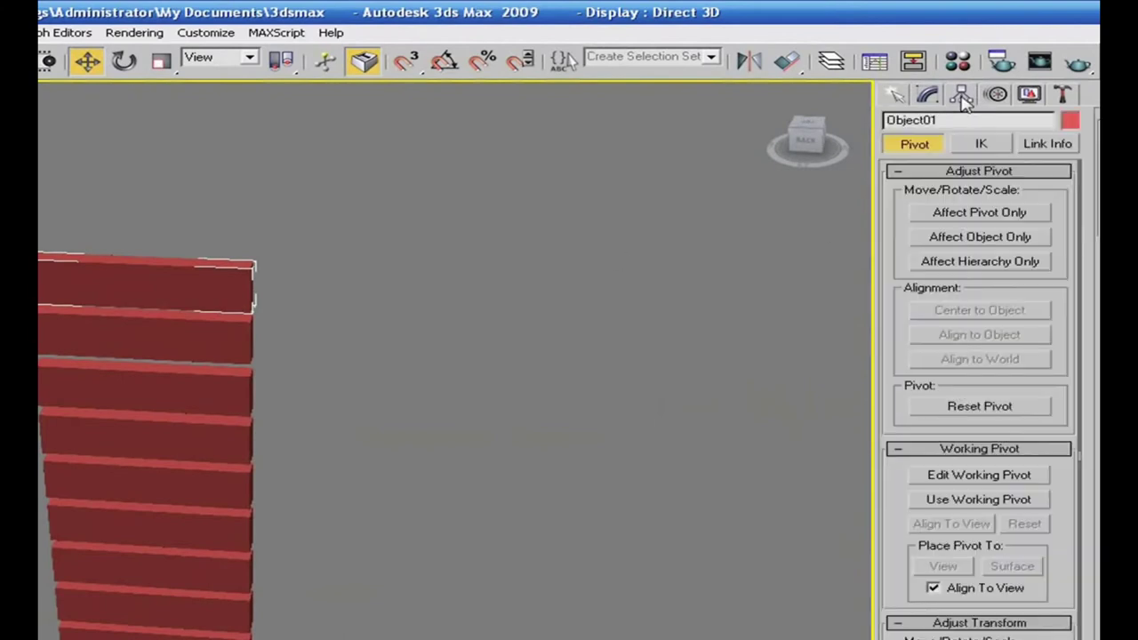
pyautogui.click(1002, 216)
pyautogui.click(1006, 313)
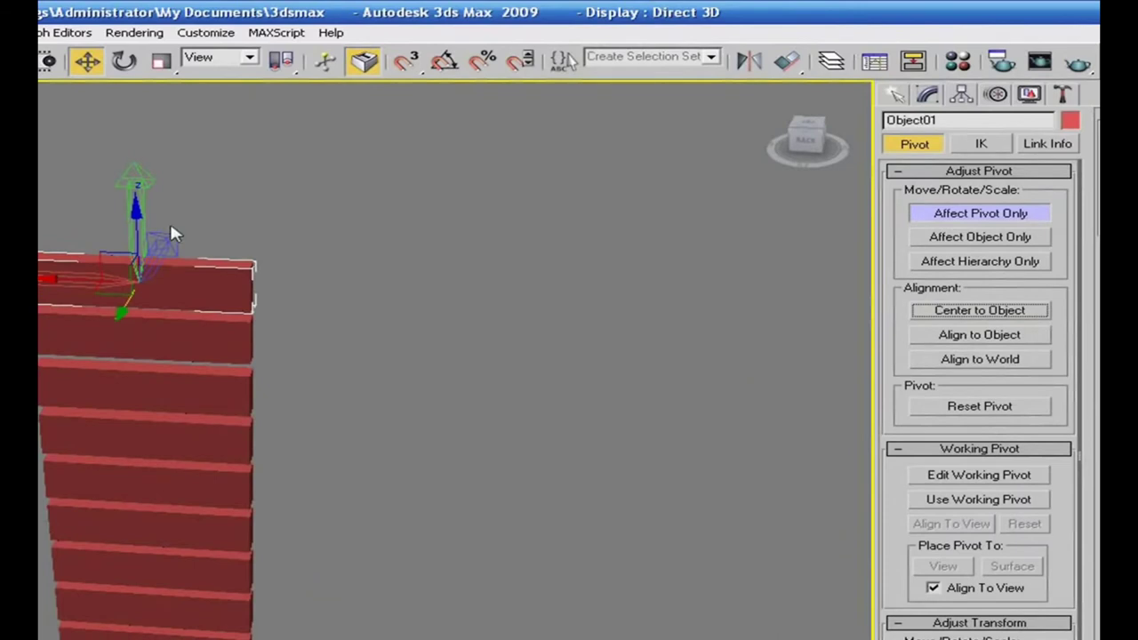
pyautogui.click(926, 215)
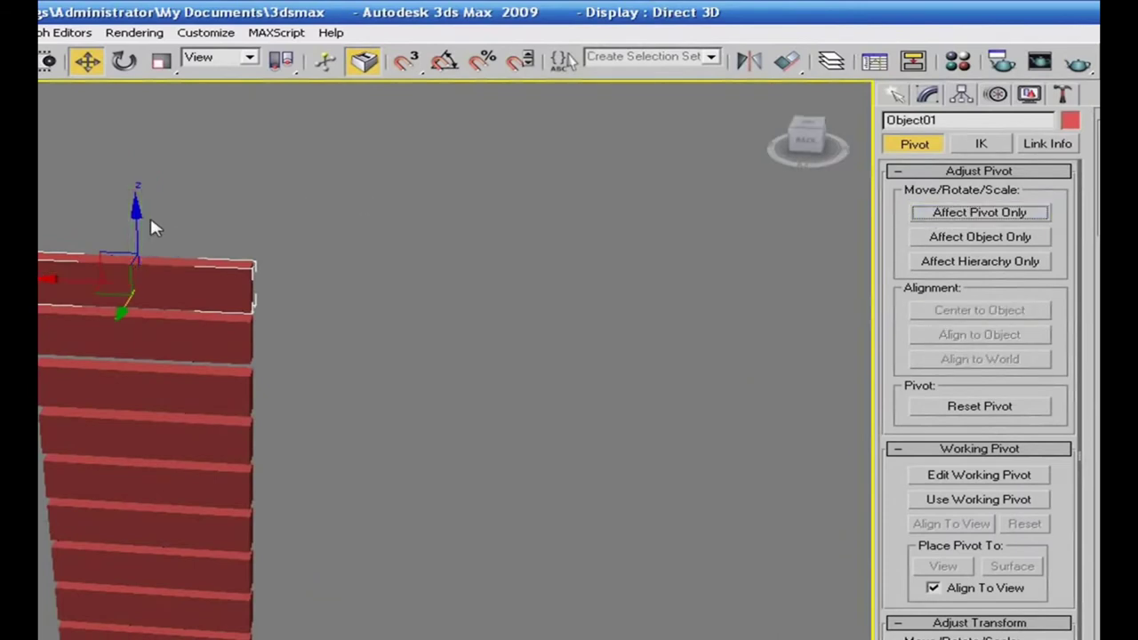
# Step: Stack 10 copies of Object01 directly above it, and place one spare copy well above the top of the column
pyautogui.keyDown('shift'); pyautogui.moveTo(133, 206); pyautogui.dragTo(134, 157); pyautogui.keyUp('shift')
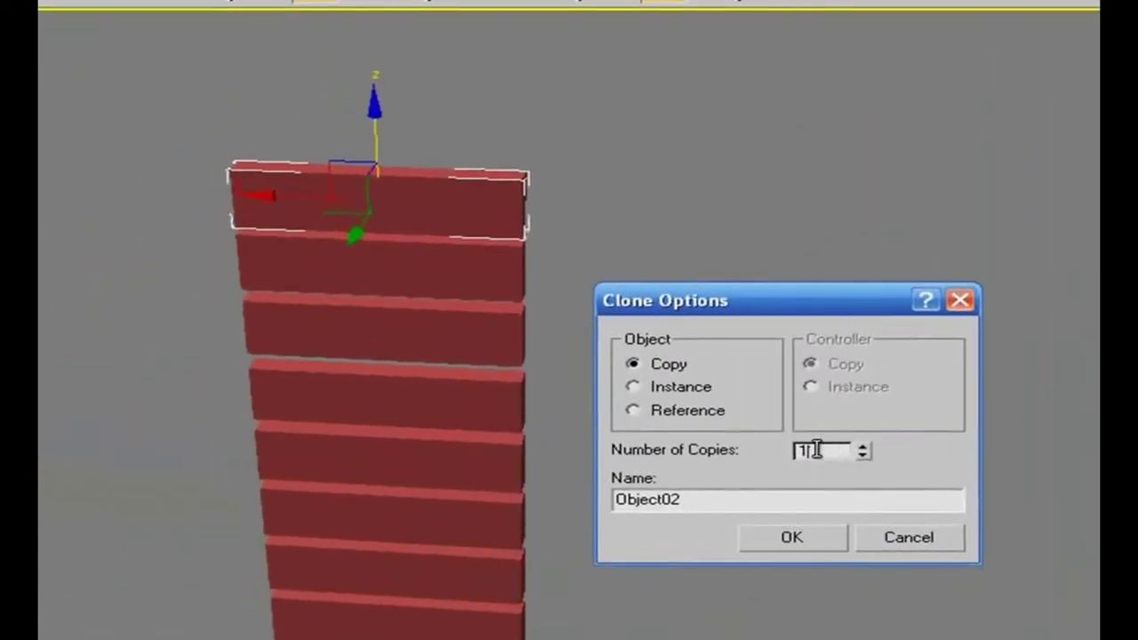
pyautogui.moveTo(485, 429); pyautogui.dragTo(456, 433)
pyautogui.write('0')
pyautogui.click(792, 539)
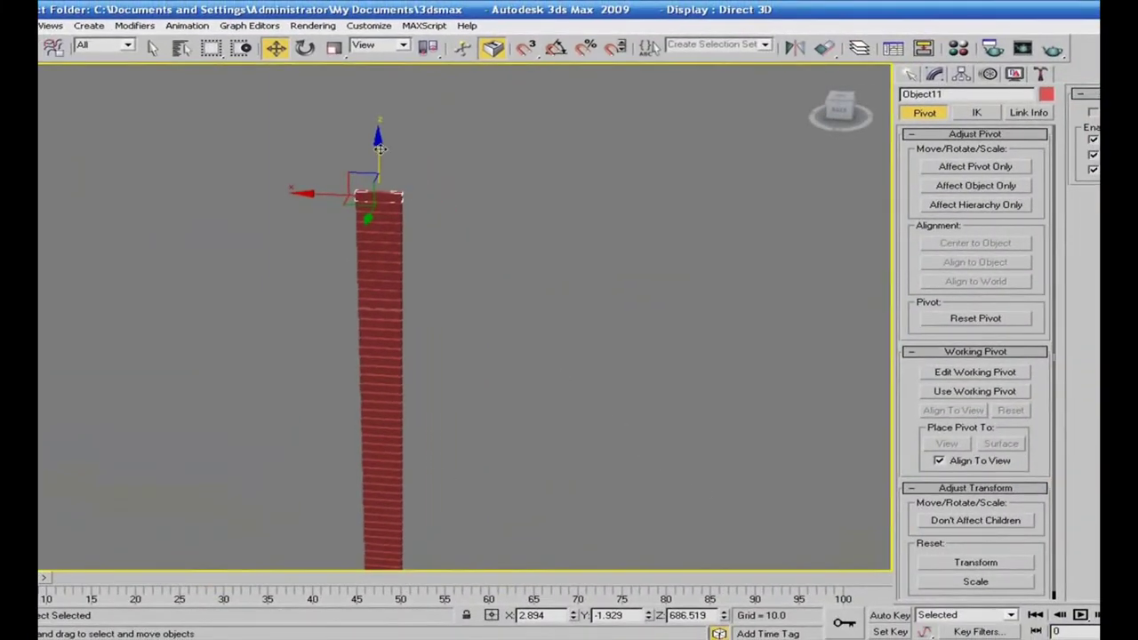
pyautogui.keyDown('shift'); pyautogui.moveTo(380, 150); pyautogui.dragTo(387, 49); pyautogui.keyUp('shift')
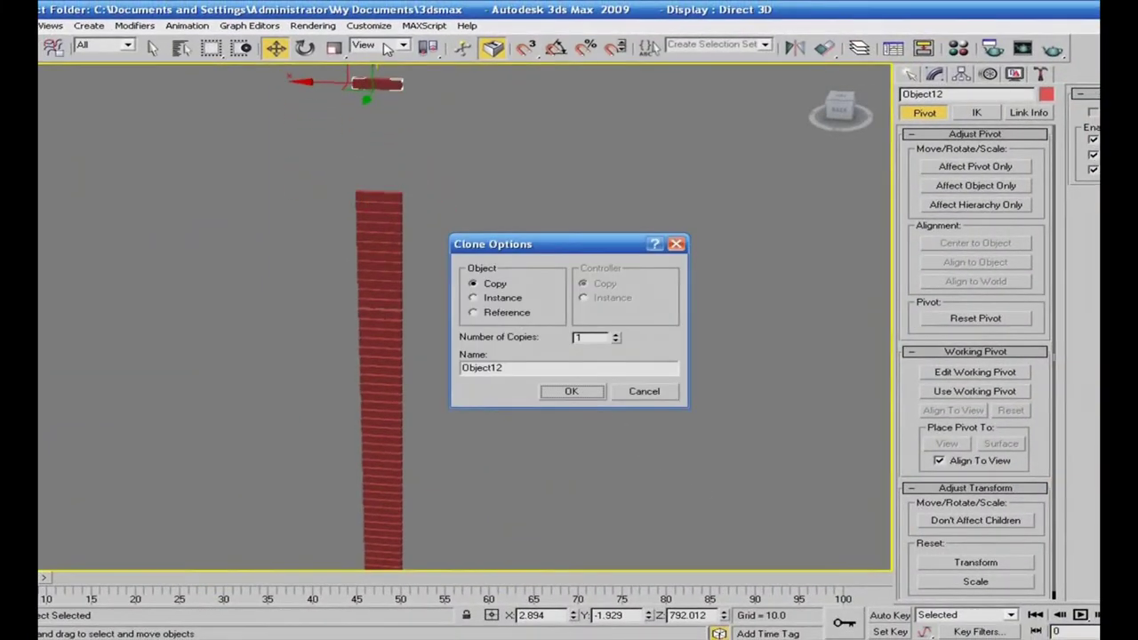
pyautogui.click(583, 397)
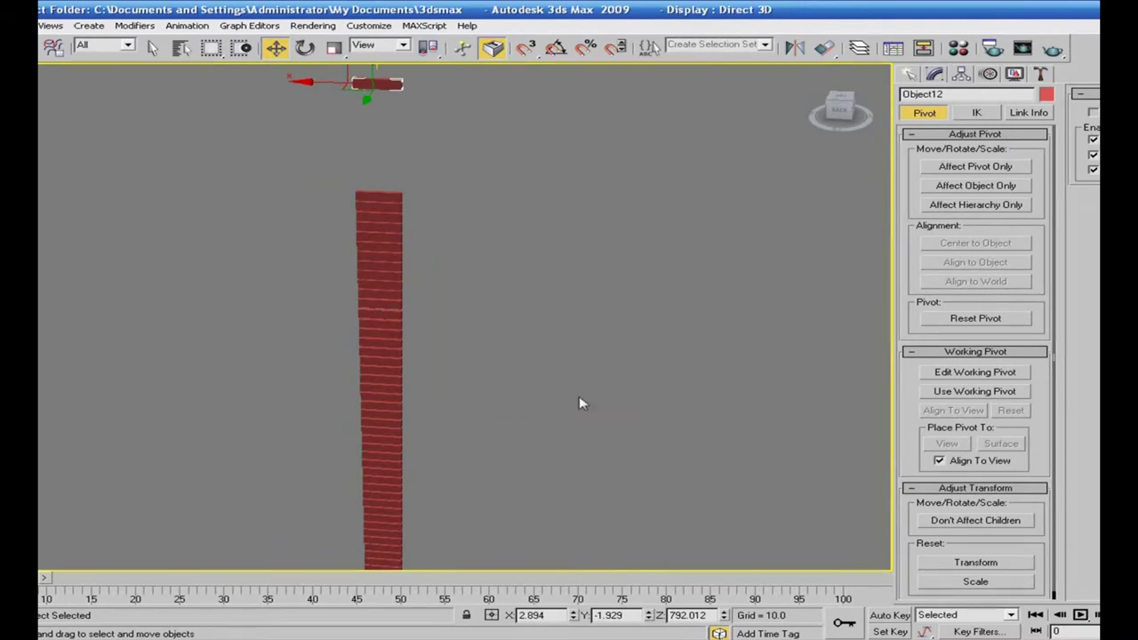
# Step: At Box01's Editable Poly level, attach the eleven separate boxes stacked on the column, leaving out the spare box
pyautogui.click(396, 453)
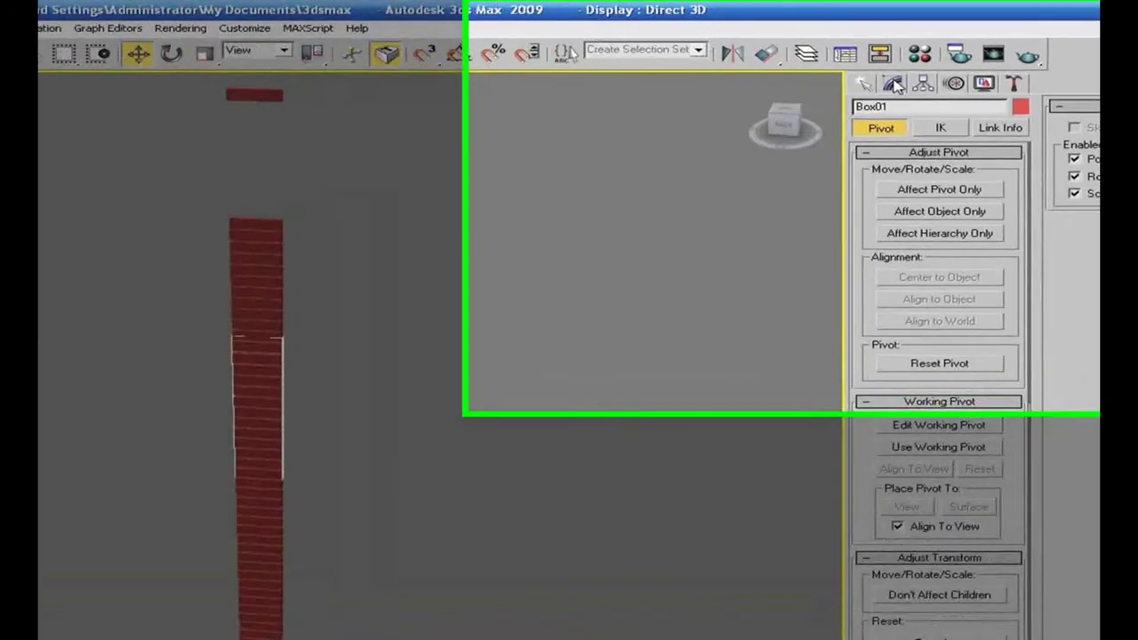
pyautogui.click(936, 75)
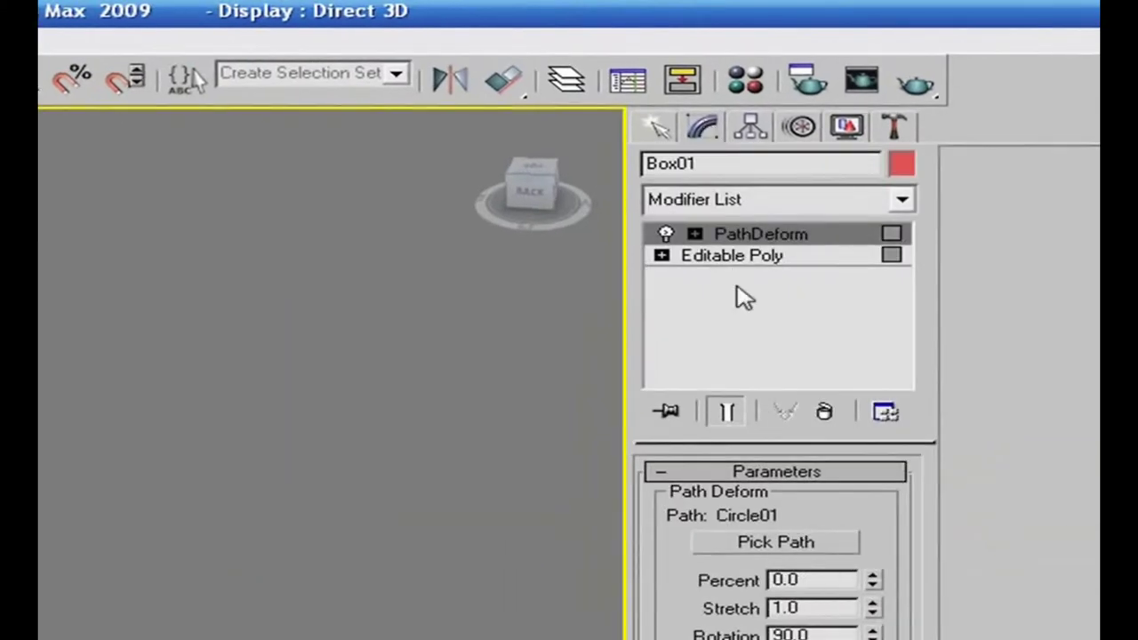
pyautogui.click(735, 257)
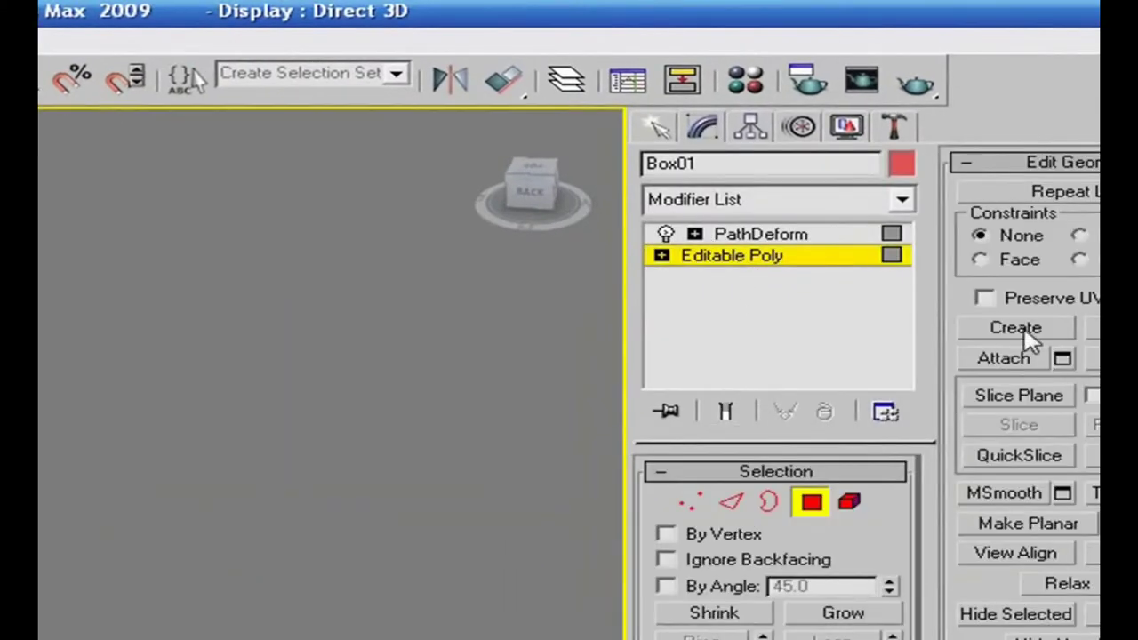
pyautogui.click(1014, 359)
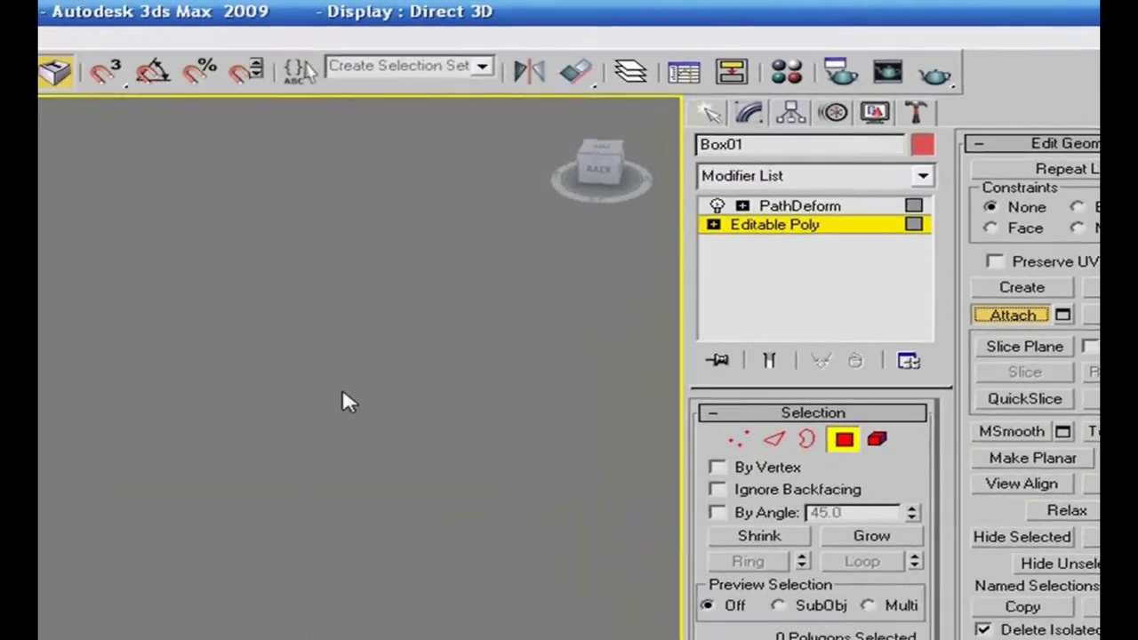
pyautogui.click(112, 372)
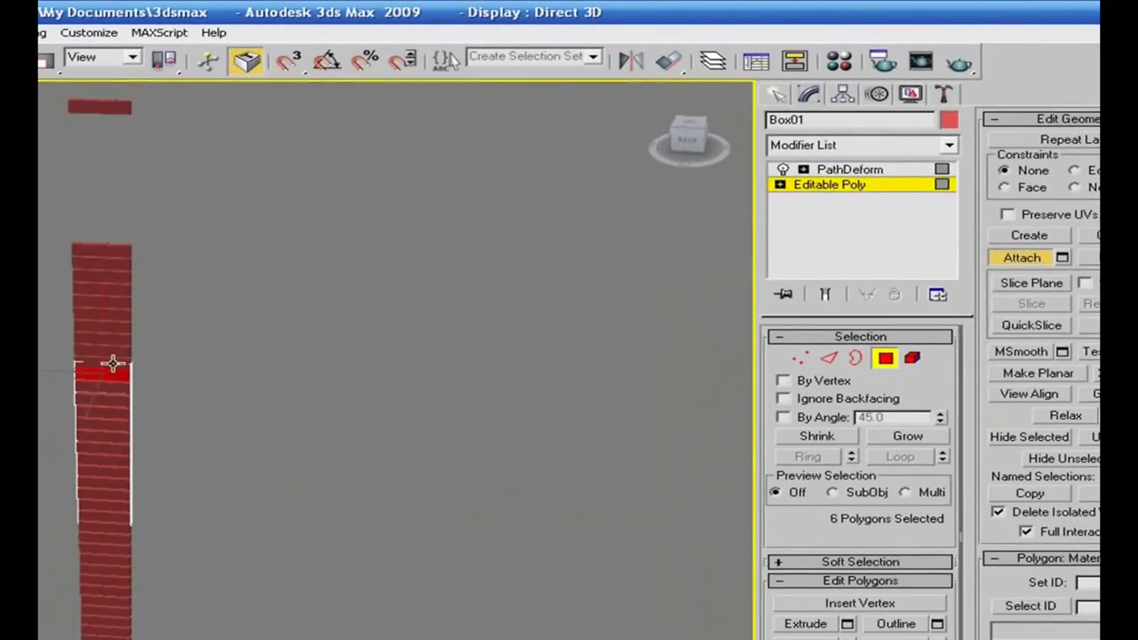
pyautogui.click(112, 358)
pyautogui.click(112, 350)
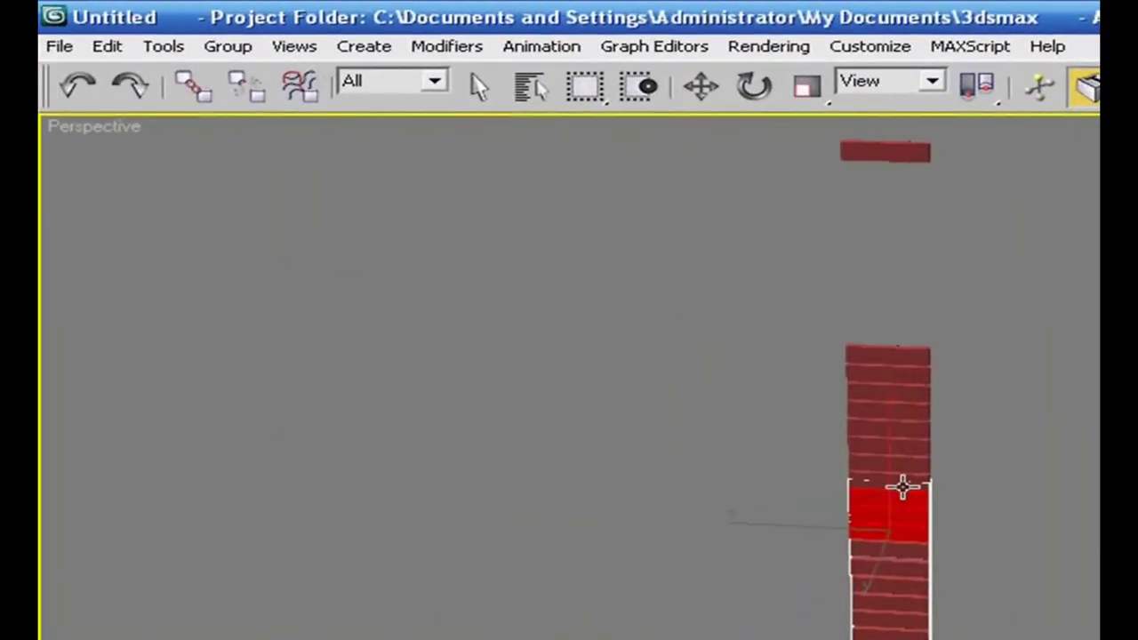
pyautogui.click(902, 478)
pyautogui.click(902, 461)
pyautogui.click(905, 447)
pyautogui.keyDown('ctrl'); pyautogui.click(905, 425); pyautogui.keyUp('ctrl')
pyautogui.keyDown('ctrl'); pyautogui.click(909, 407); pyautogui.keyUp('ctrl')
pyautogui.keyDown('ctrl'); pyautogui.click(904, 383); pyautogui.keyUp('ctrl')
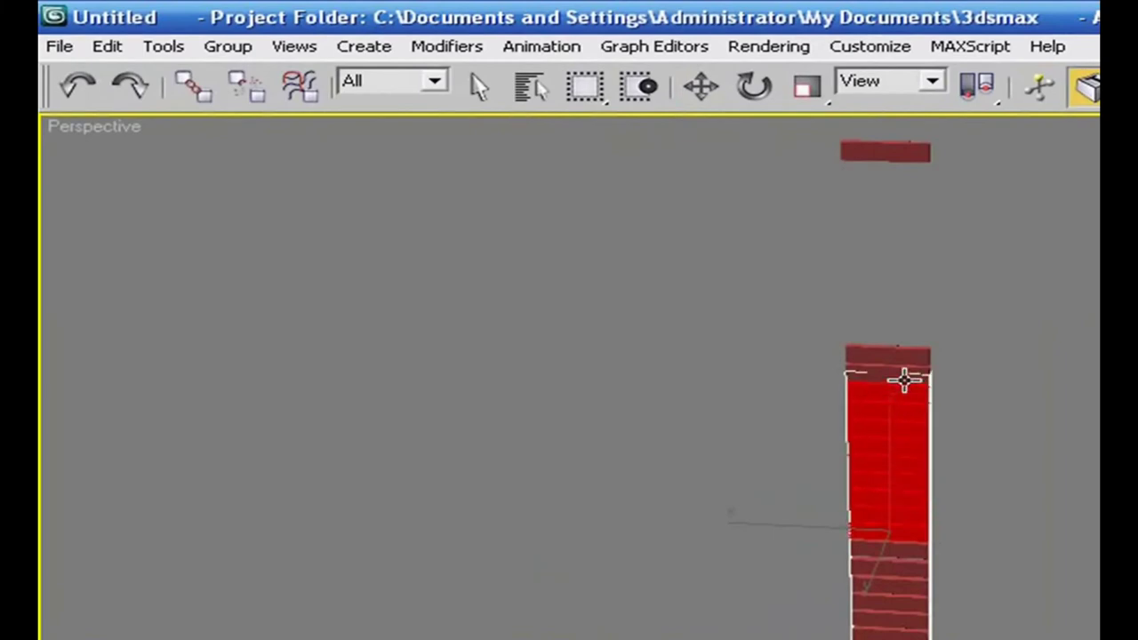
pyautogui.keyDown('ctrl'); pyautogui.click(904, 372); pyautogui.keyUp('ctrl')
pyautogui.keyDown('ctrl'); pyautogui.click(902, 357); pyautogui.keyUp('ctrl')
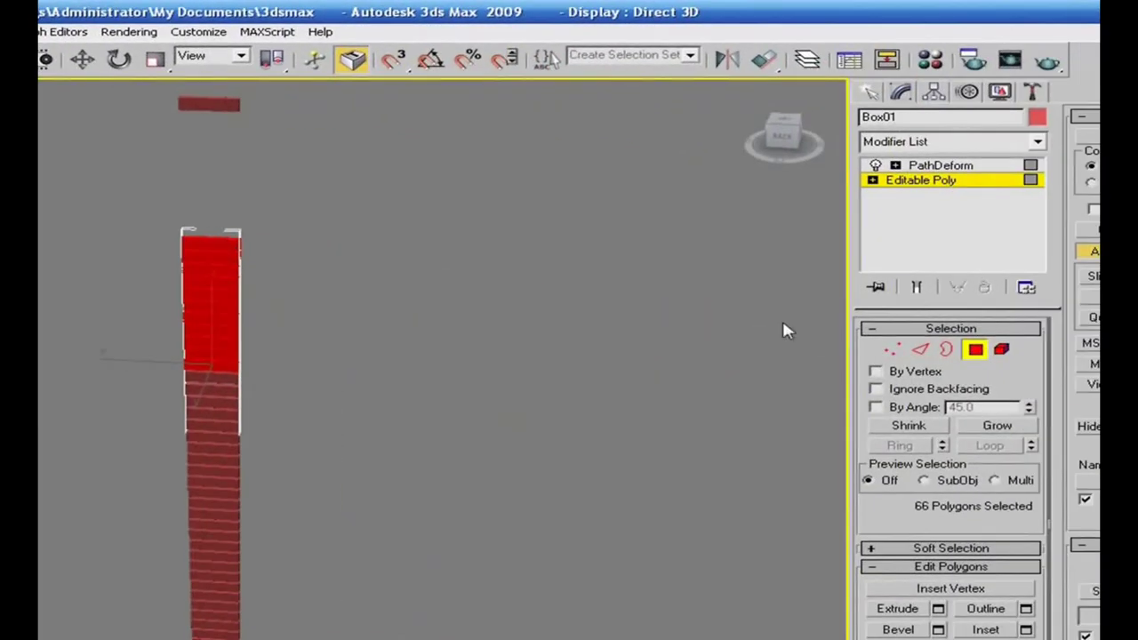
# Step: Return Box01 to its PathDeform level and examine how far the lengthened chain of boxes wraps around the loop
pyautogui.click(922, 181)
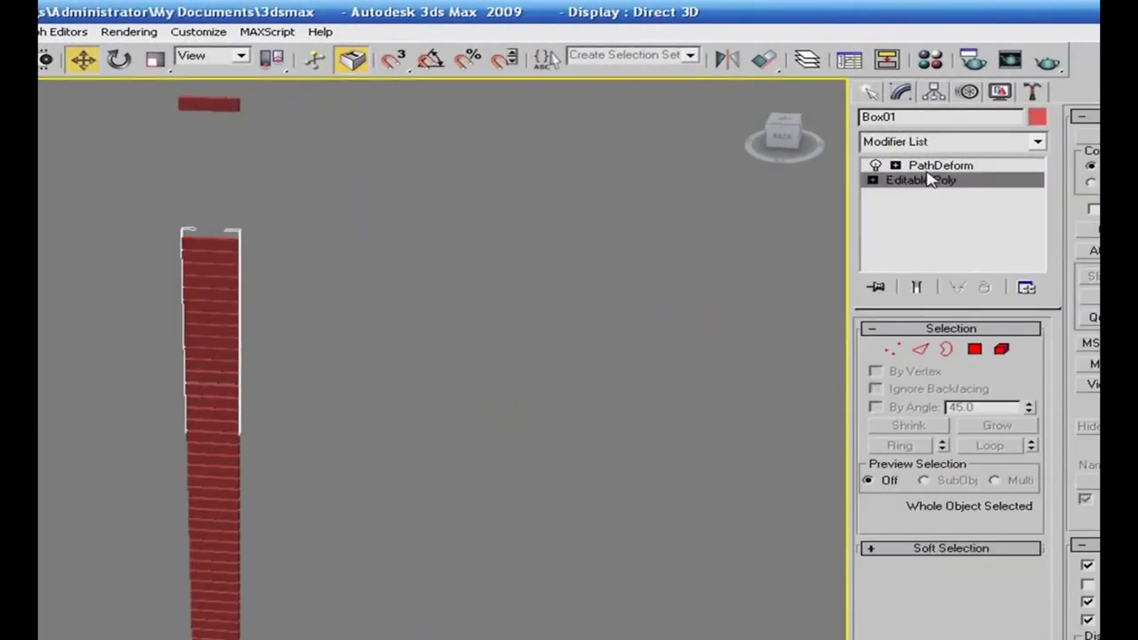
pyautogui.click(928, 166)
pyautogui.scroll(-3, 550, 327)
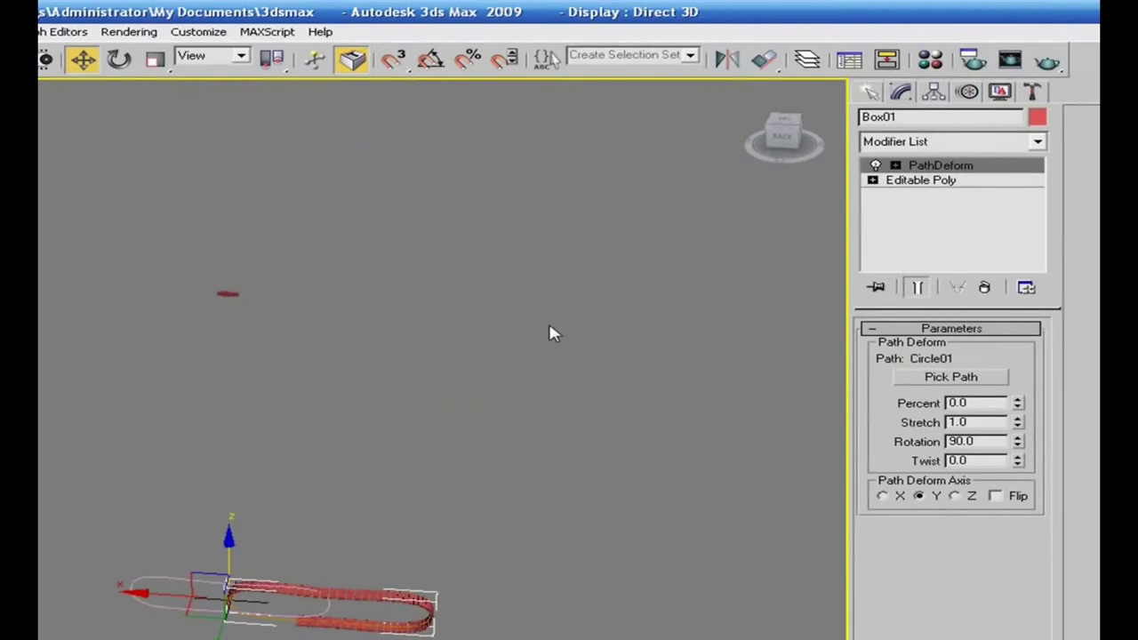
pyautogui.keyDown('alt'); pyautogui.moveTo(571, 441); pyautogui.dragTo(557, 377, button='middle'); pyautogui.keyUp('alt')
pyautogui.scroll(3, 558, 377)
pyautogui.moveTo(552, 475); pyautogui.dragTo(397, 591, button='middle')
pyautogui.scroll(-3, 539, 457)
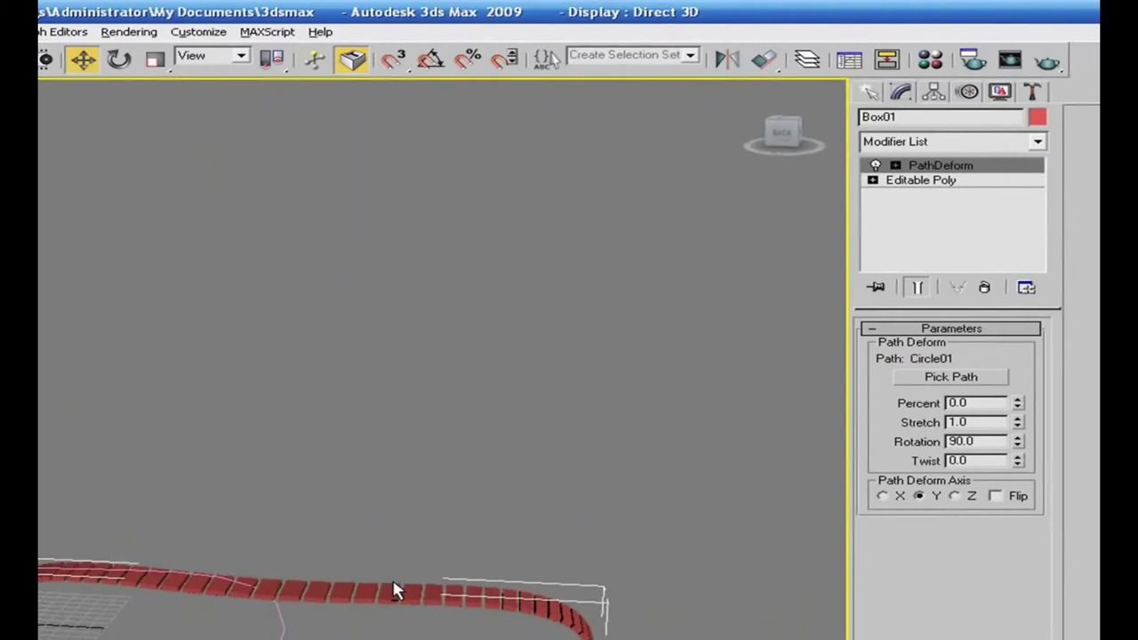
# Step: Copy the spare box above the column downward along Z, spacing 10 copies closely below one another
pyautogui.click(922, 182)
pyautogui.moveTo(540, 346); pyautogui.dragTo(546, 382, button='middle')
pyautogui.scroll(5, 544, 384)
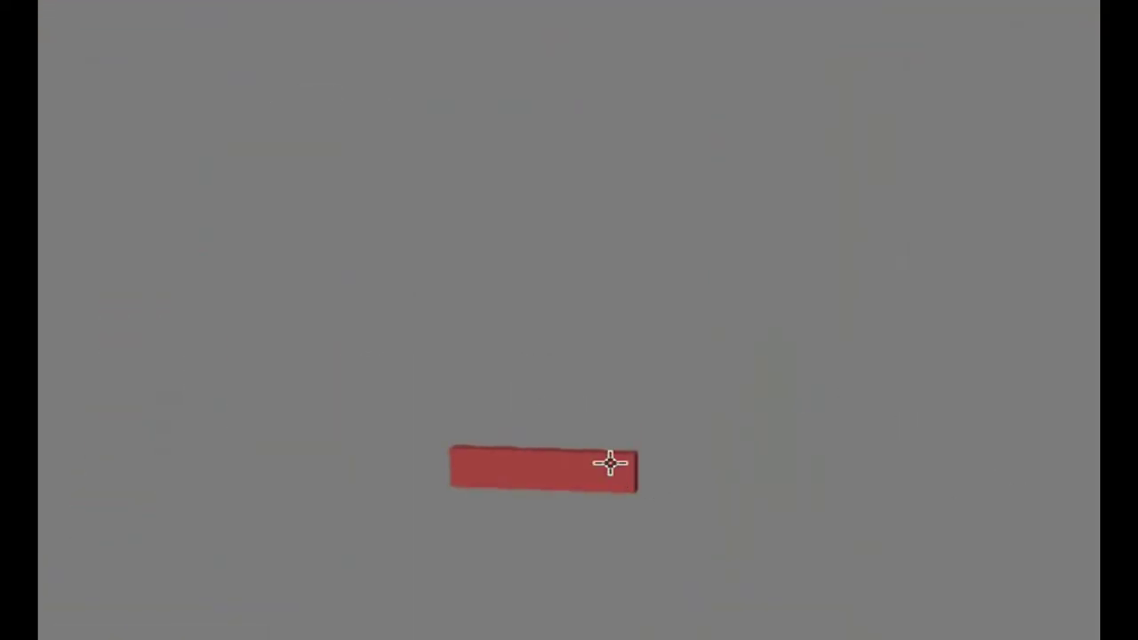
pyautogui.click(610, 463)
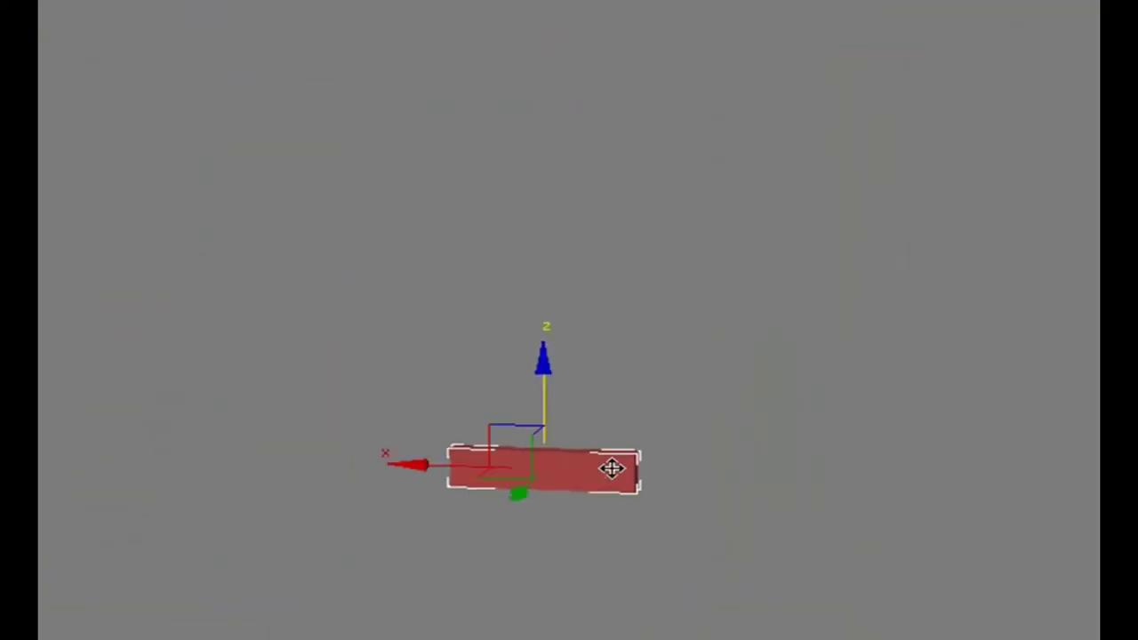
pyautogui.keyDown('shift'); pyautogui.moveTo(540, 463); pyautogui.dragTo(542, 463); pyautogui.keyUp('shift')
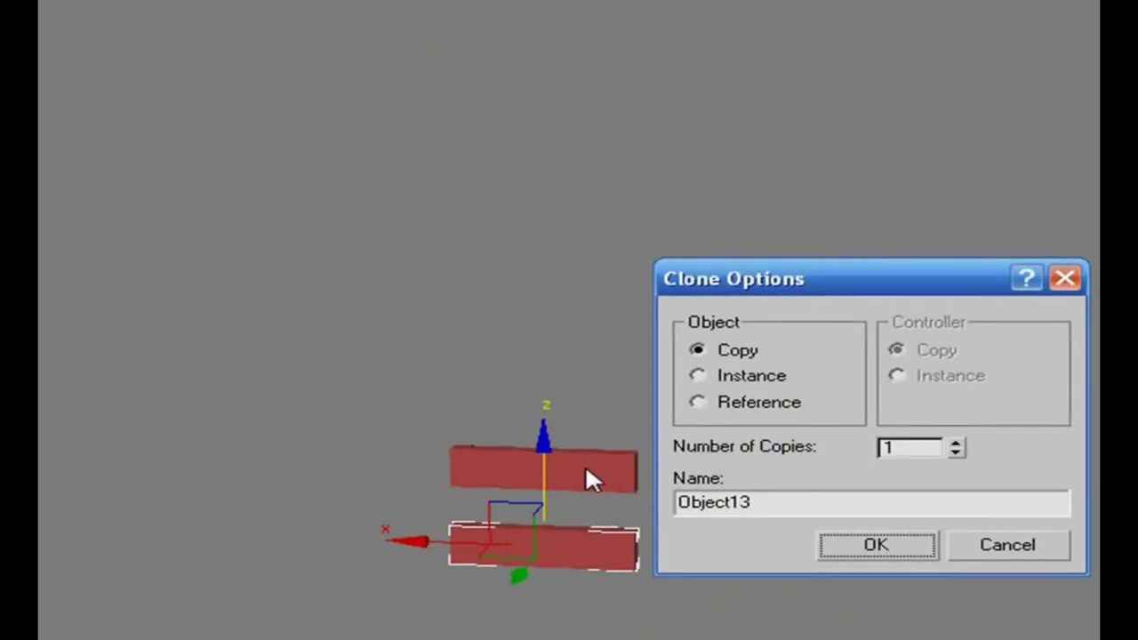
pyautogui.click(997, 541)
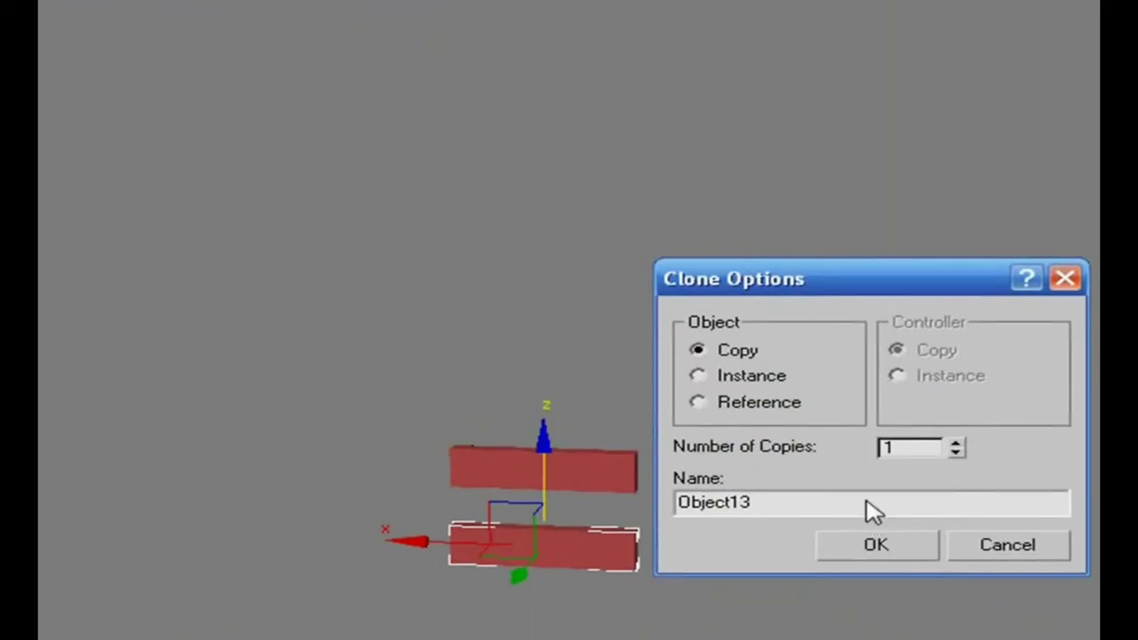
pyautogui.moveTo(544, 368)
pyautogui.keyDown('shift'); pyautogui.mouseDown()
pyautogui.moveTo(526, 411)
pyautogui.moveTo(535, 421)
pyautogui.mouseUp(); pyautogui.keyUp('shift')
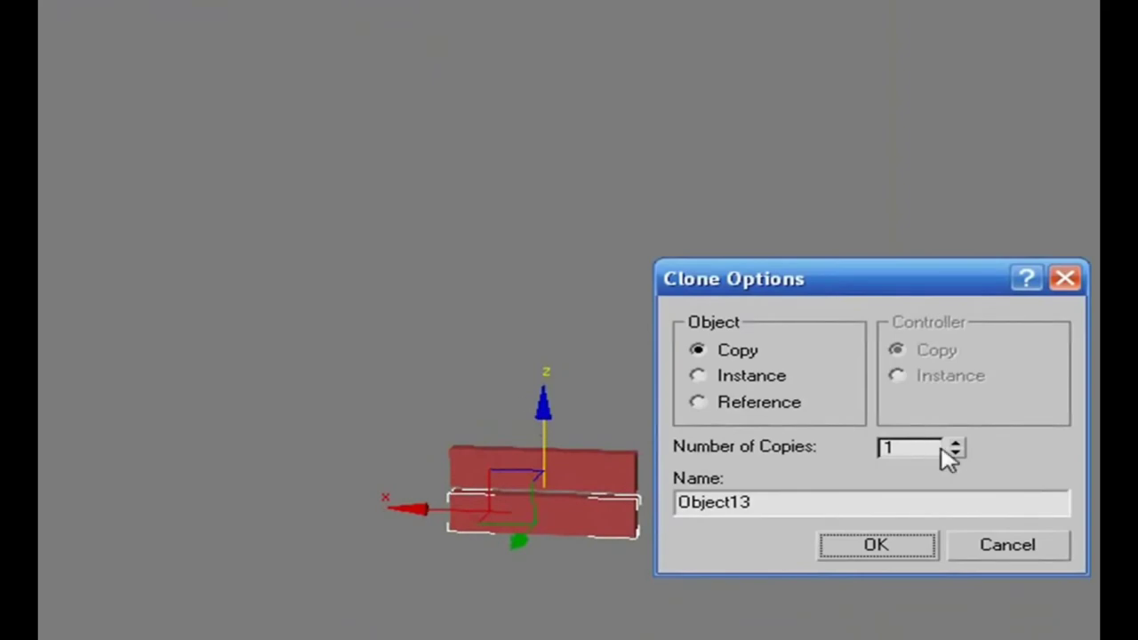
pyautogui.click(957, 444)
pyautogui.click(957, 443)
pyautogui.click(956, 443)
pyautogui.click(956, 443)
pyautogui.click(956, 442)
pyautogui.click(901, 544)
pyautogui.moveTo(913, 552); pyautogui.dragTo(914, 508, button='middle')
pyautogui.scroll(-4, 914, 509)
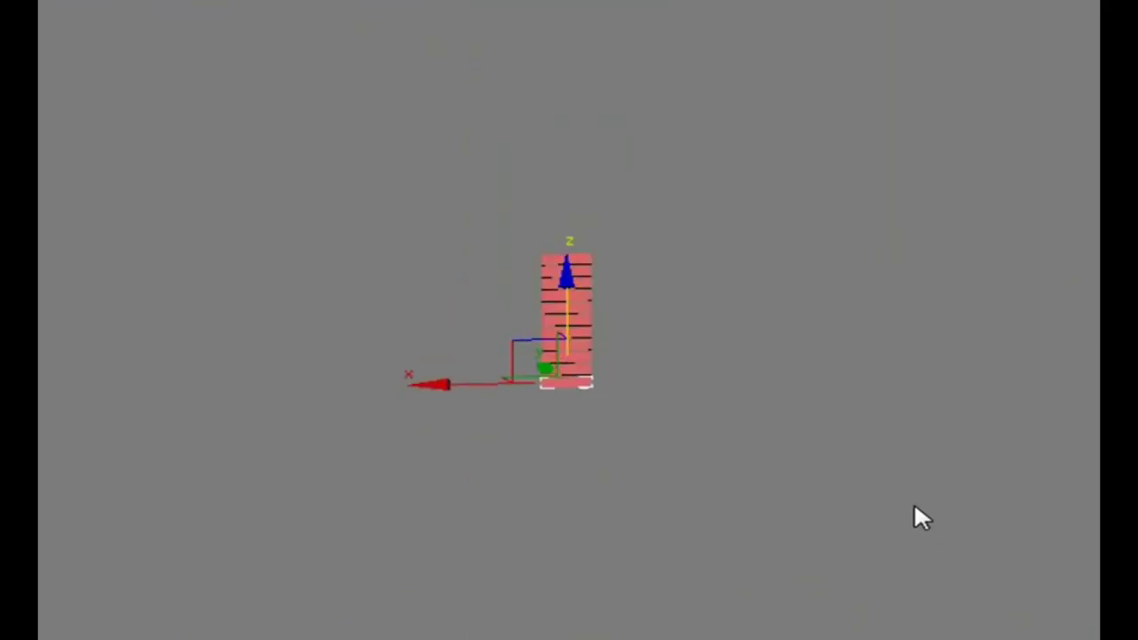
pyautogui.scroll(3, 914, 509)
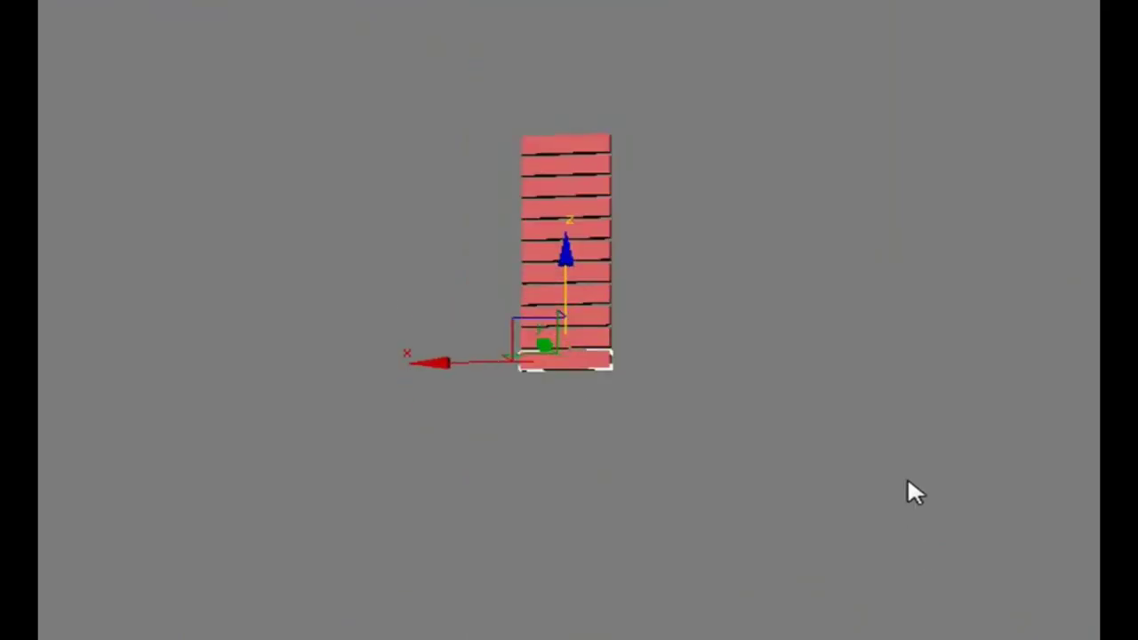
# Step: Select the deformed chain Box01 and turn off its PathDeform modifier to show the straight column
pyautogui.click(920, 461)
pyautogui.scroll(4, 932, 464)
pyautogui.scroll(-4, 932, 465)
pyautogui.moveTo(976, 465); pyautogui.dragTo(977, 529, button='middle')
pyautogui.scroll(-4, 977, 529)
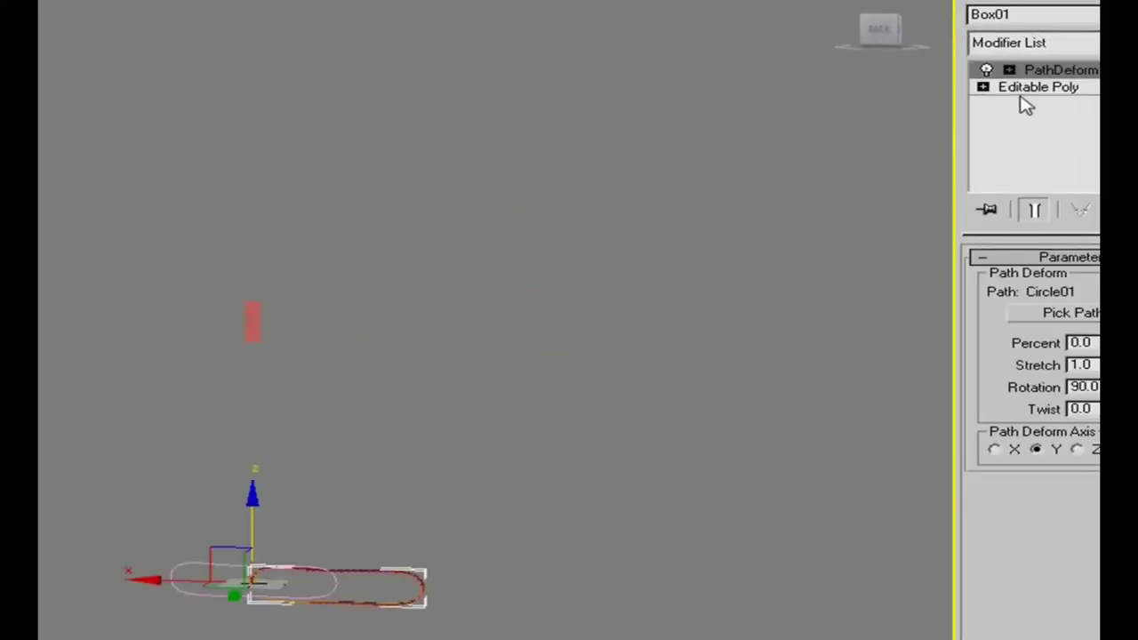
pyautogui.click(987, 70)
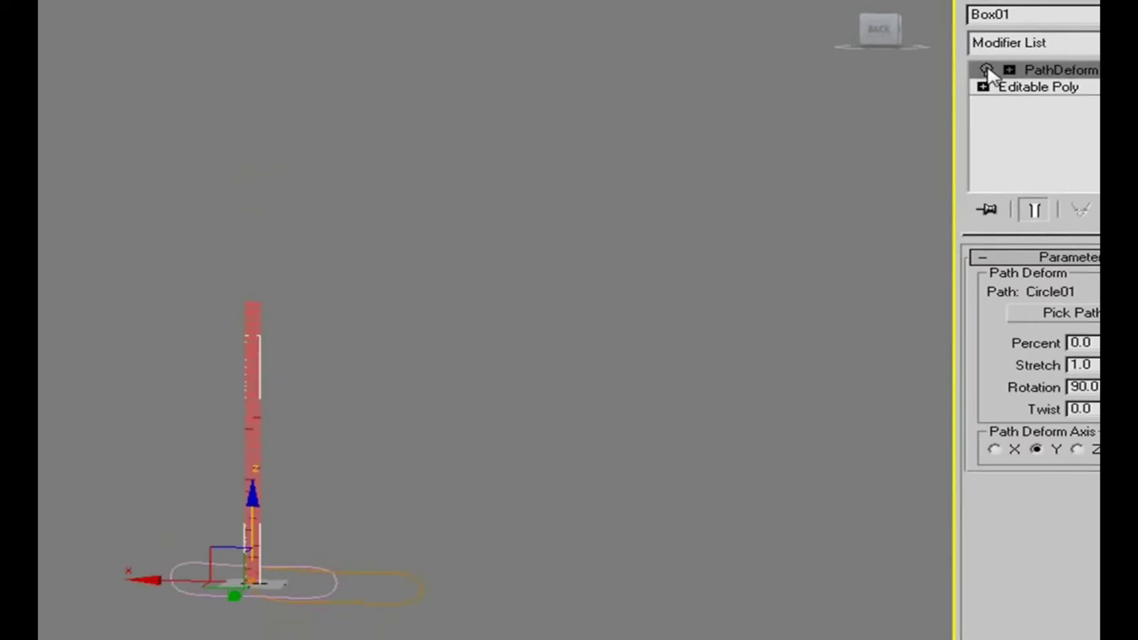
# Step: Test-move two boxes on the column sideways along X and cancel each move to identify which boxes are still separate
pyautogui.scroll(6, 715, 340)
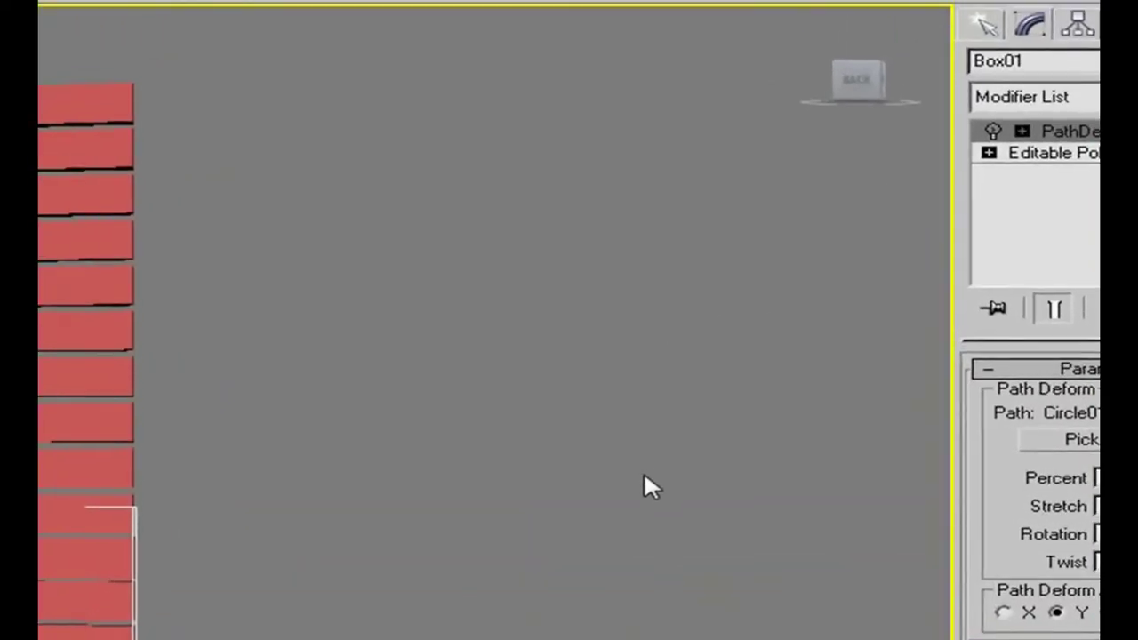
pyautogui.scroll(-3, 261, 555)
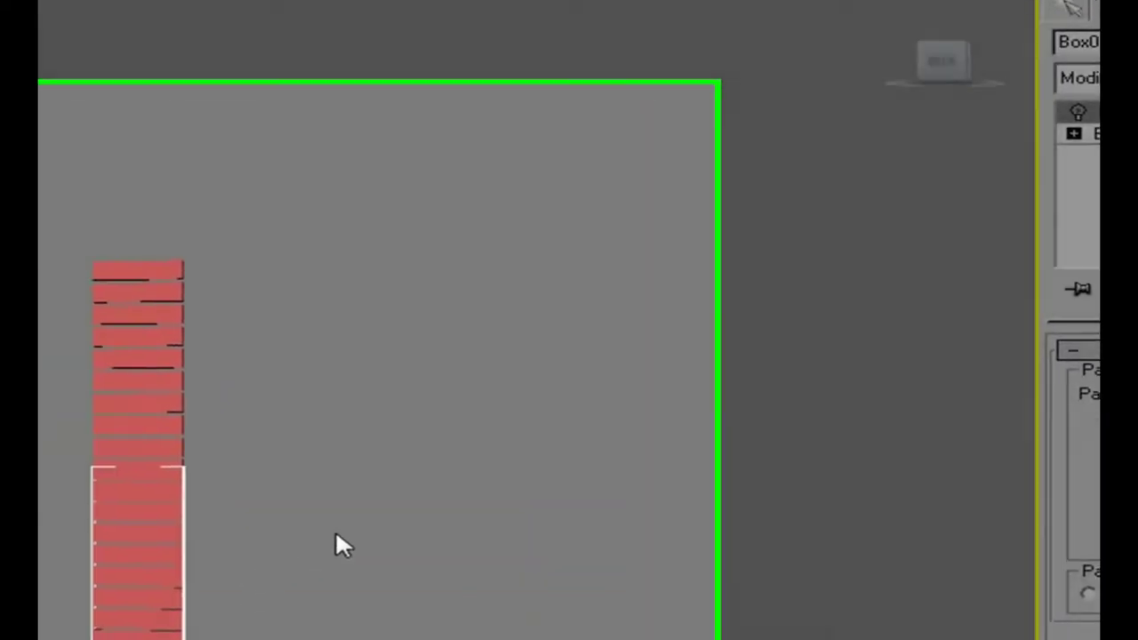
pyautogui.scroll(4, 702, 458)
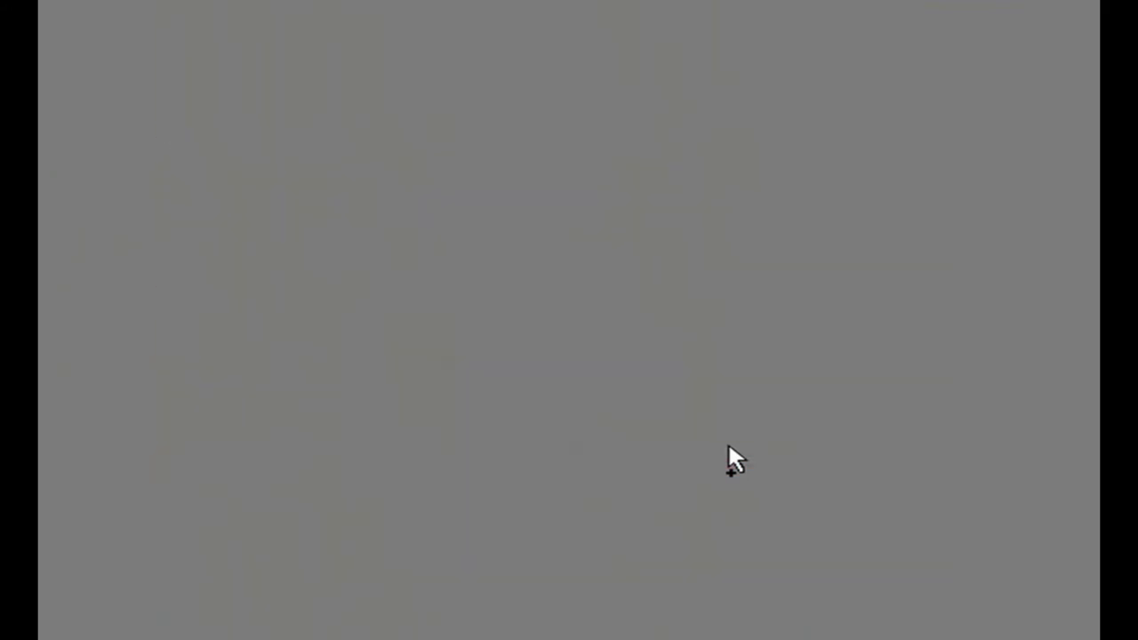
pyautogui.moveTo(881, 543)
pyautogui.keyDown('alt'); pyautogui.mouseDown(button='middle')
pyautogui.moveTo(848, 545)
pyautogui.moveTo(888, 543)
pyautogui.mouseUp(button='middle'); pyautogui.keyUp('alt')
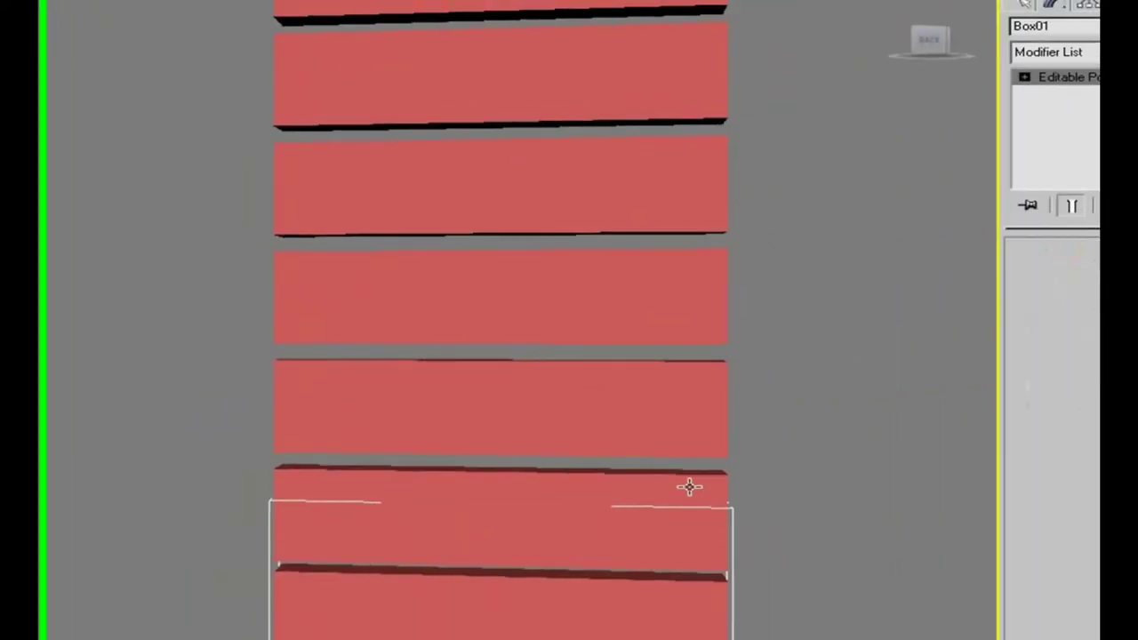
pyautogui.click(587, 474)
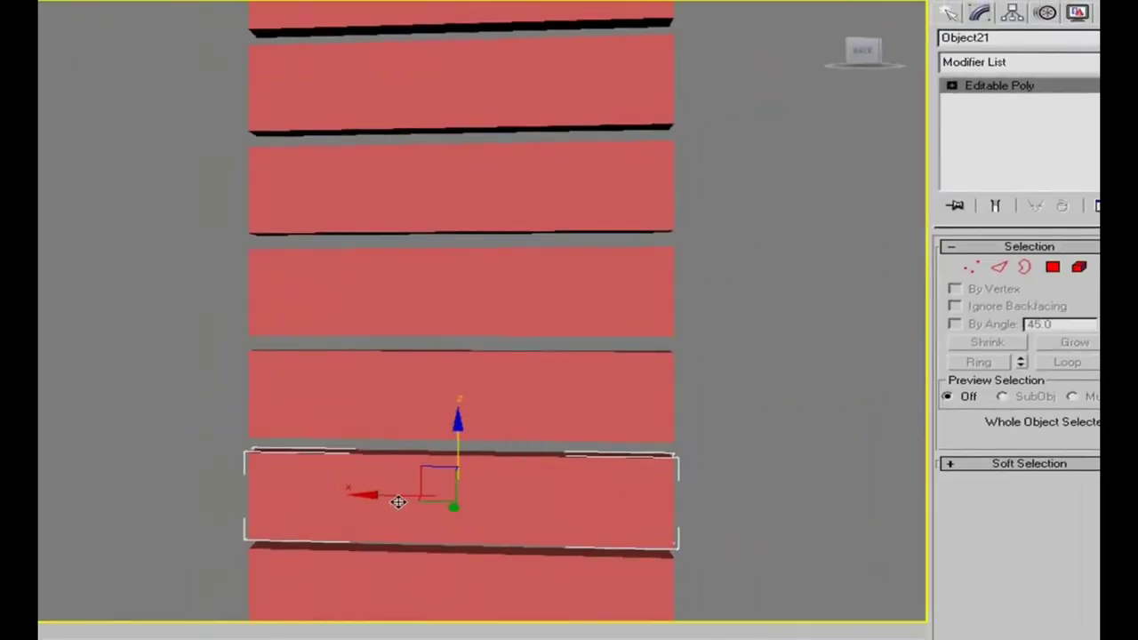
pyautogui.moveTo(394, 495); pyautogui.dragTo(111, 466)
pyautogui.rightClick(110, 467)
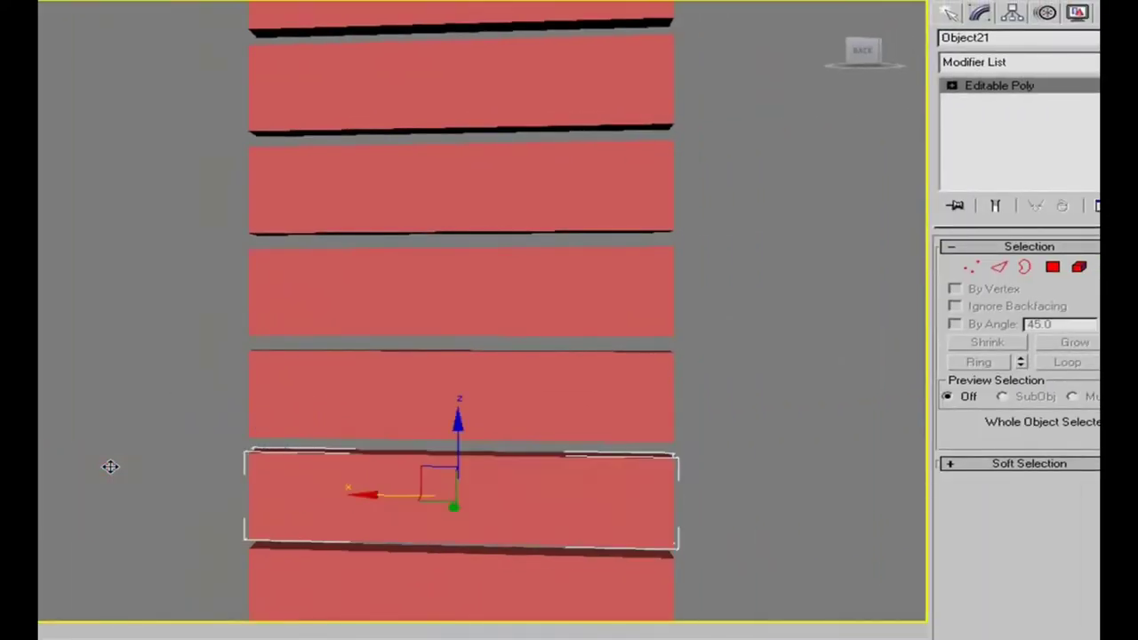
pyautogui.click(302, 391)
pyautogui.moveTo(356, 394); pyautogui.dragTo(183, 391)
pyautogui.rightClick(183, 391)
# Step: Attach the separate boxes on the upper column to the lowest separate box, leaving out the topmost one as a spare
pyautogui.click(431, 579)
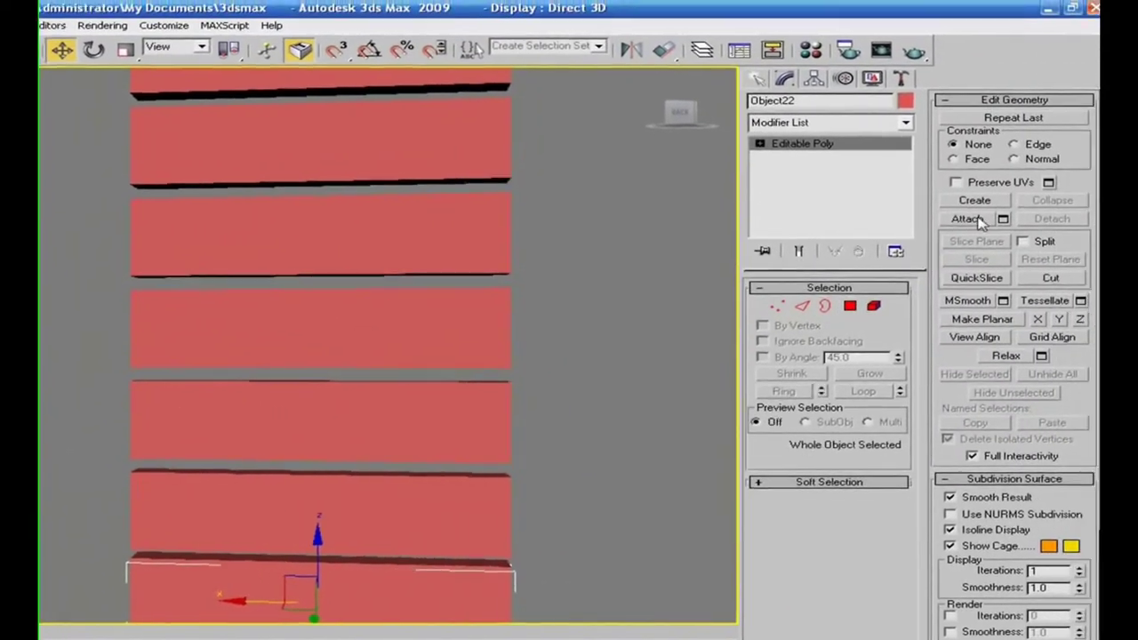
pyautogui.click(960, 222)
pyautogui.click(407, 500)
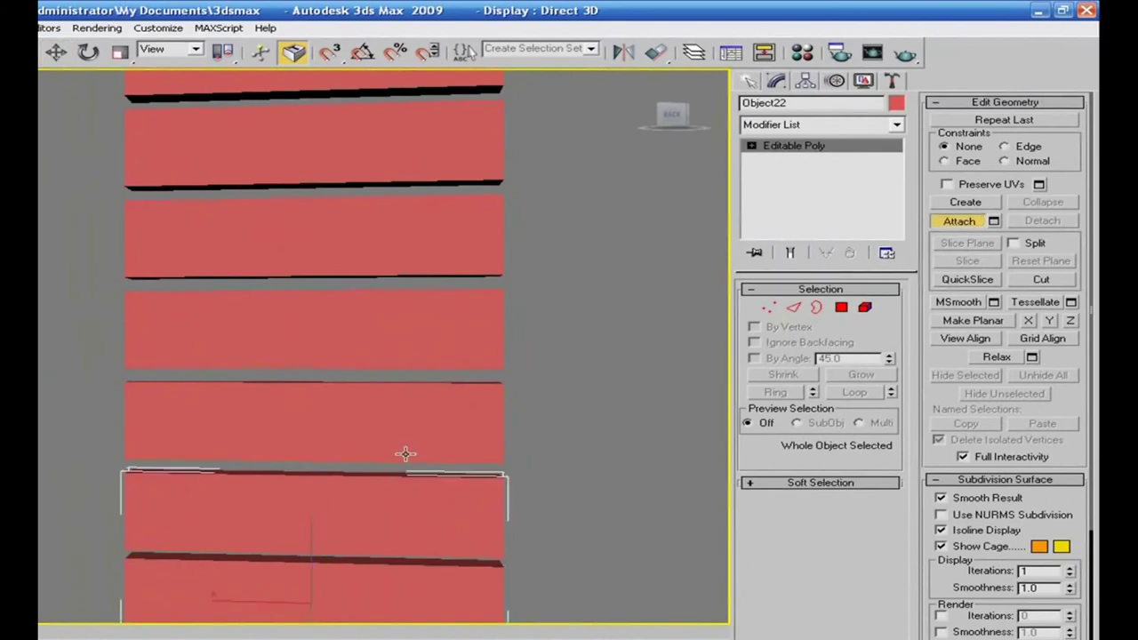
pyautogui.click(405, 420)
pyautogui.click(399, 331)
pyautogui.click(384, 249)
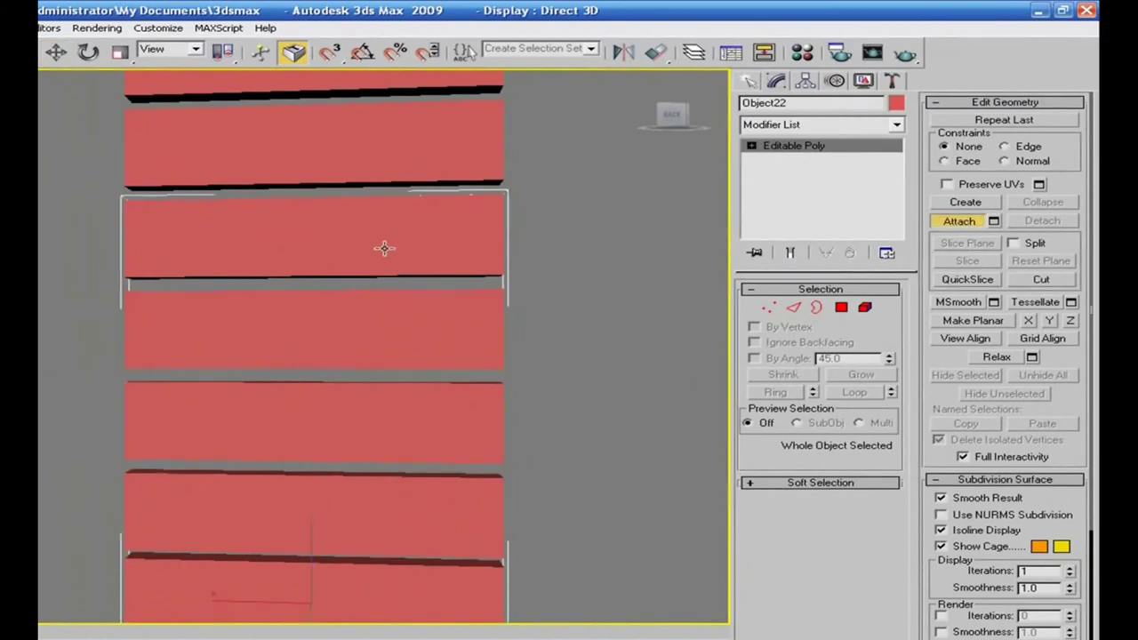
pyautogui.click(373, 170)
pyautogui.scroll(-6, 578, 379)
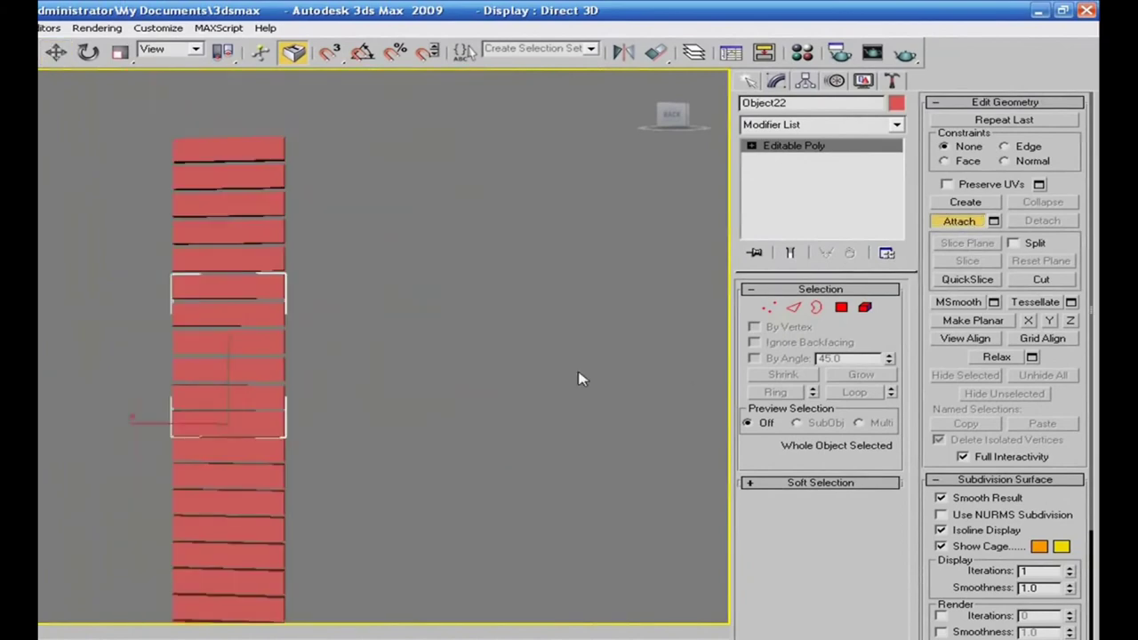
pyautogui.click(278, 258)
pyautogui.click(241, 229)
pyautogui.click(235, 201)
pyautogui.click(235, 177)
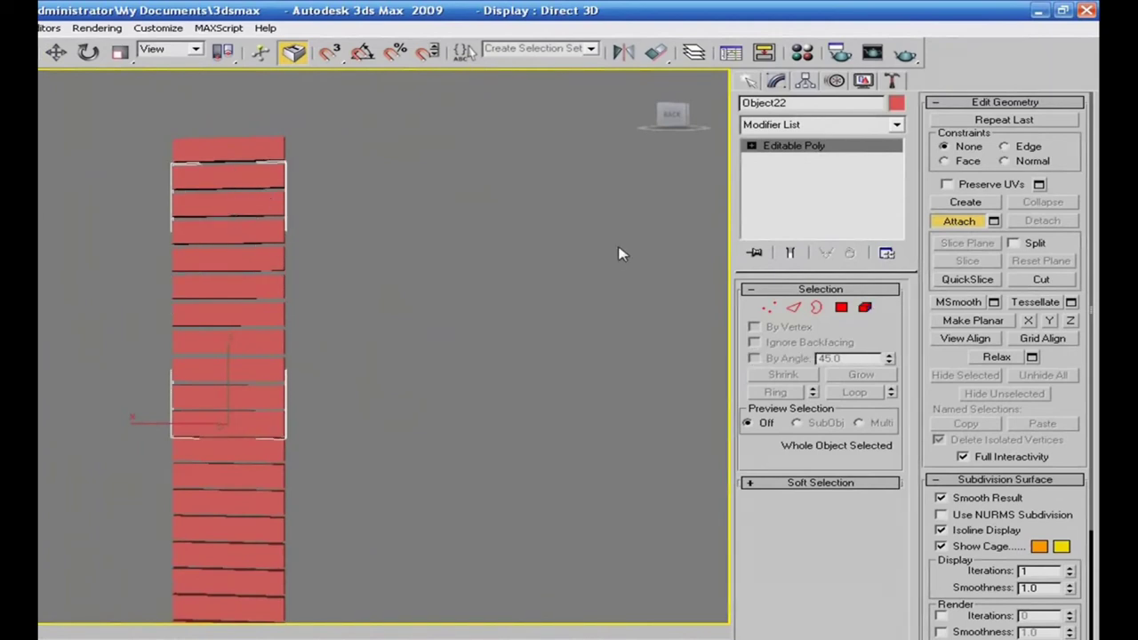
pyautogui.click(948, 223)
# Step: At Box01's Editable Poly level, attach the combined upper stack of boxes to the chain
pyautogui.click(244, 469)
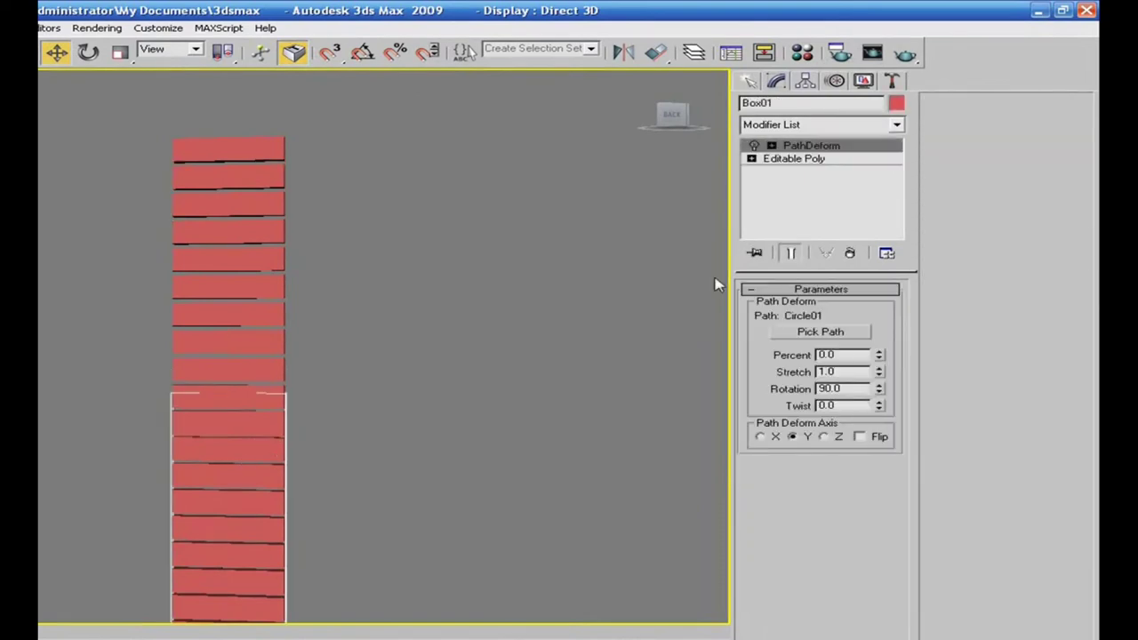
pyautogui.click(805, 160)
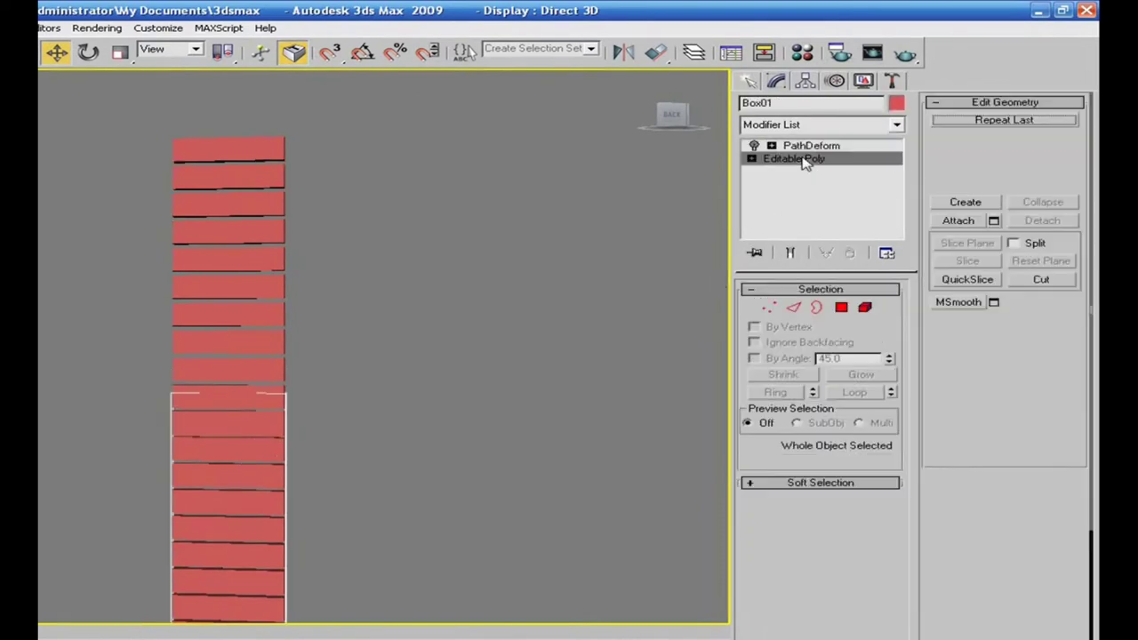
pyautogui.click(960, 221)
pyautogui.click(228, 374)
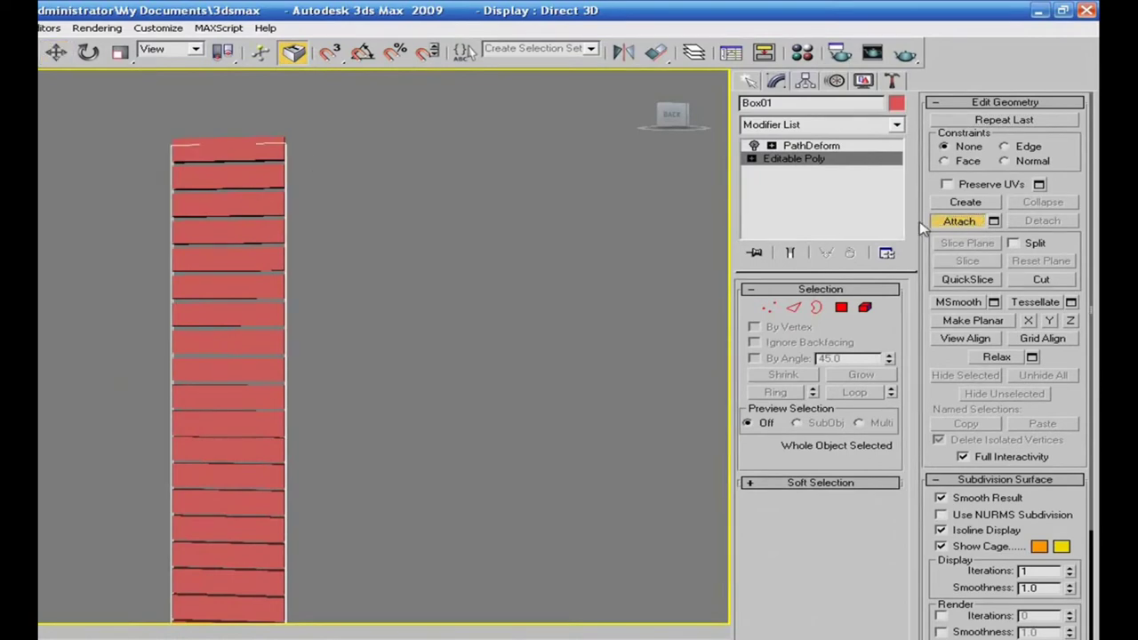
pyautogui.click(958, 223)
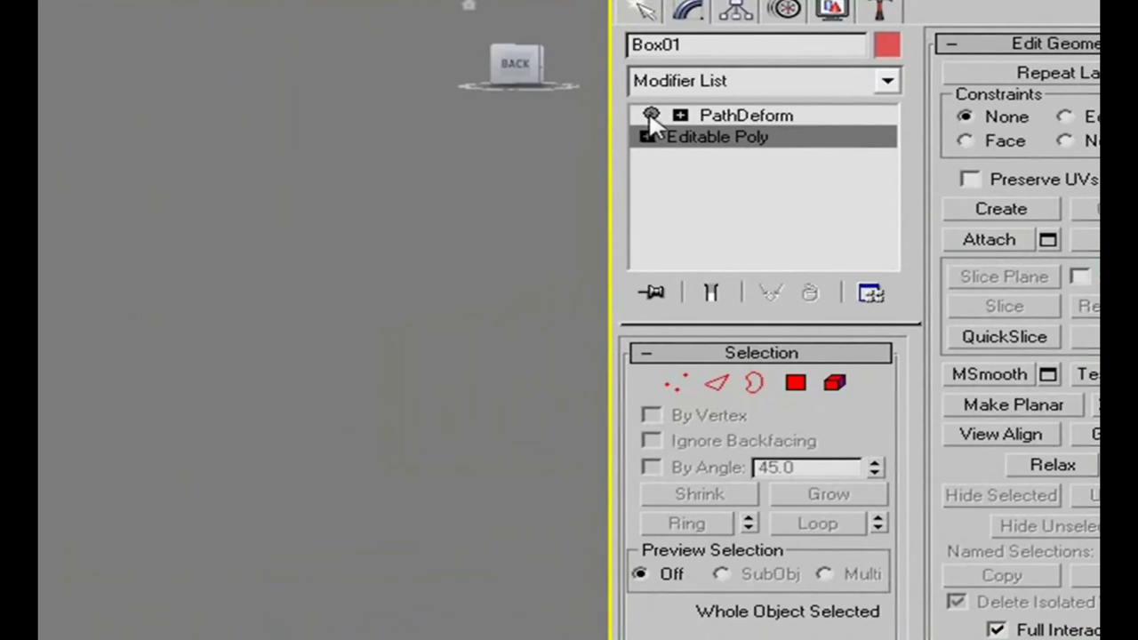
# Step: Examine how far Box01 wraps around the loop at its PathDeform level, and inspect the straight column's upper end at Editable Poly level
pyautogui.click(719, 116)
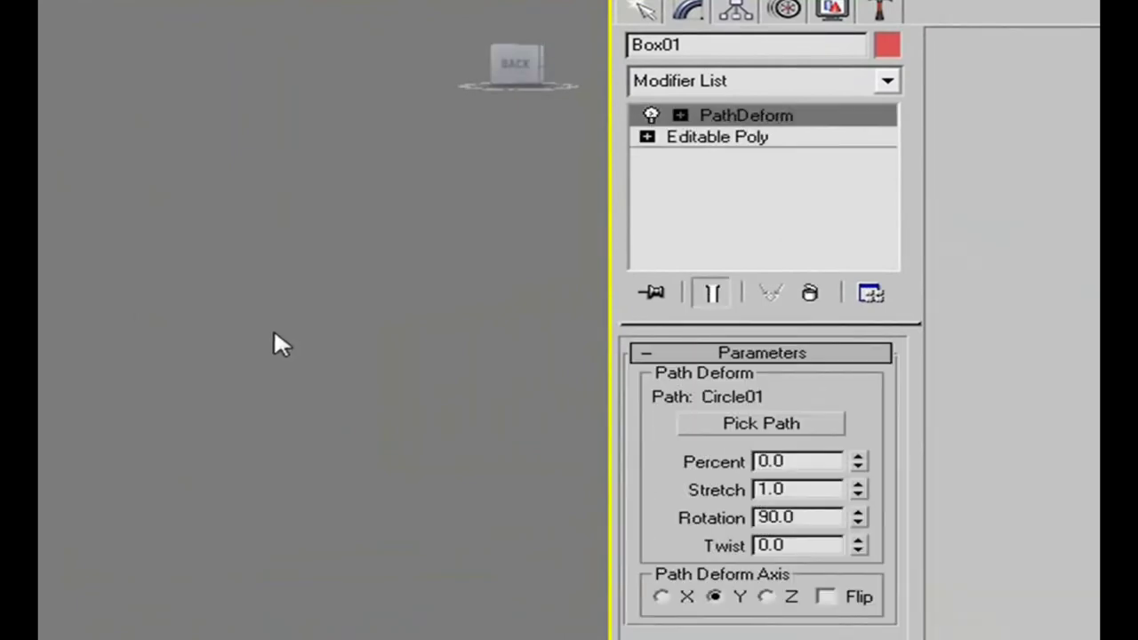
pyautogui.moveTo(230, 521)
pyautogui.mouseDown(button='middle')
pyautogui.moveTo(231, 505)
pyautogui.moveTo(226, 514)
pyautogui.mouseUp(button='middle')
pyautogui.scroll(3, 226, 514)
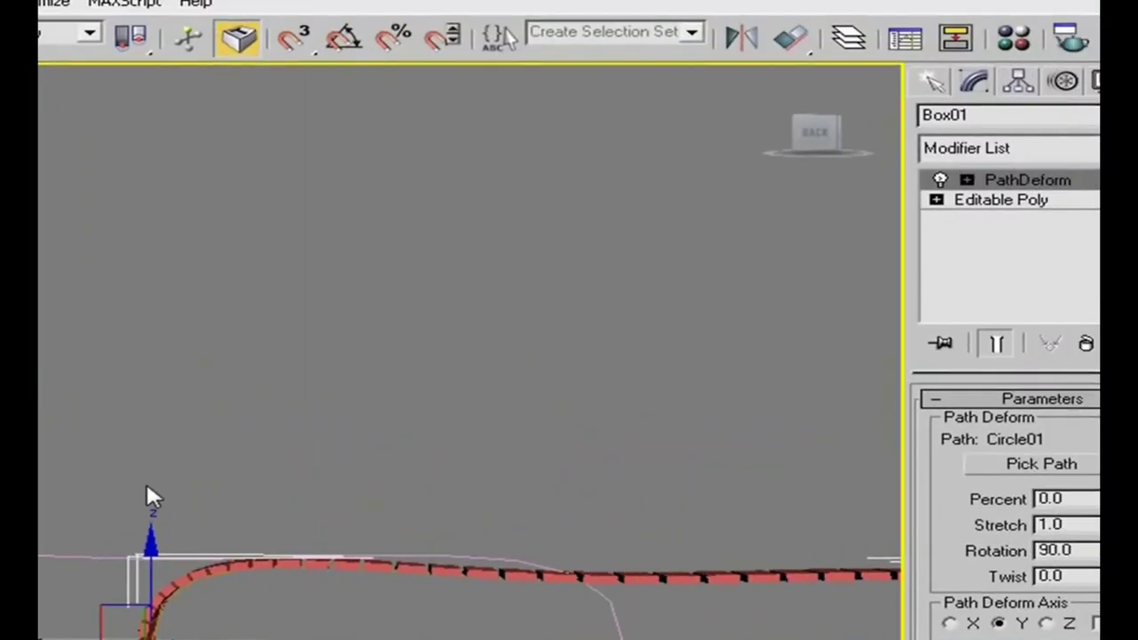
pyautogui.click(1004, 204)
pyautogui.scroll(-5, 624, 427)
pyautogui.moveTo(603, 447); pyautogui.dragTo(598, 544, button='middle')
pyautogui.scroll(5, 614, 505)
pyautogui.scroll(3, 595, 541)
pyautogui.scroll(5, 569, 515)
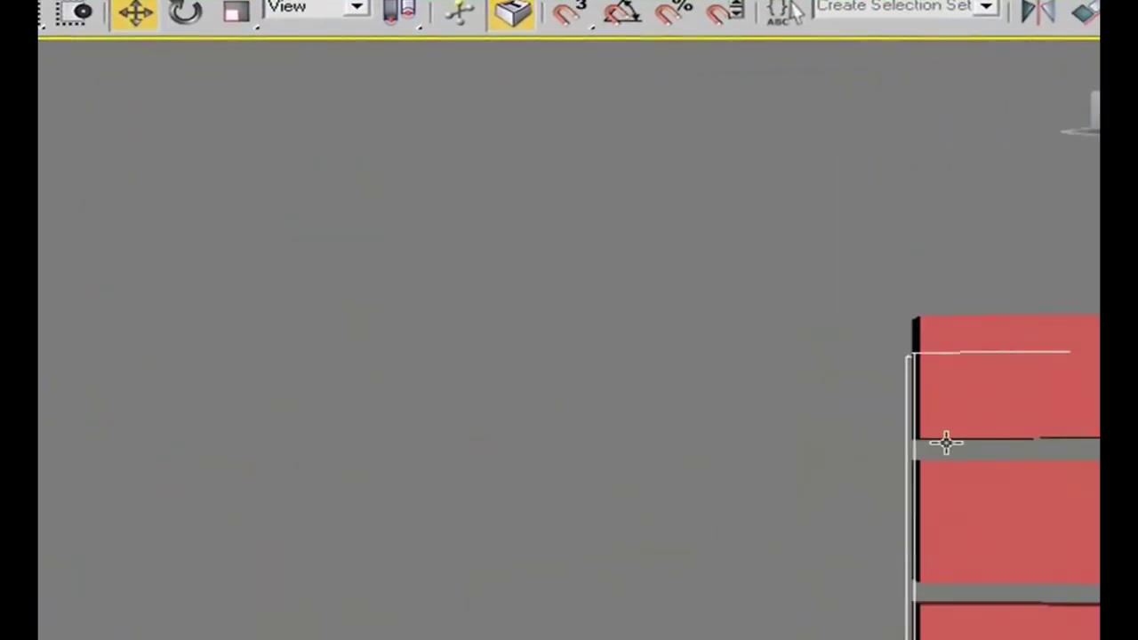
pyautogui.scroll(-5, 930, 434)
# Step: Clone the spare box upward along Z as 7 closely spaced copies
pyautogui.click(667, 435)
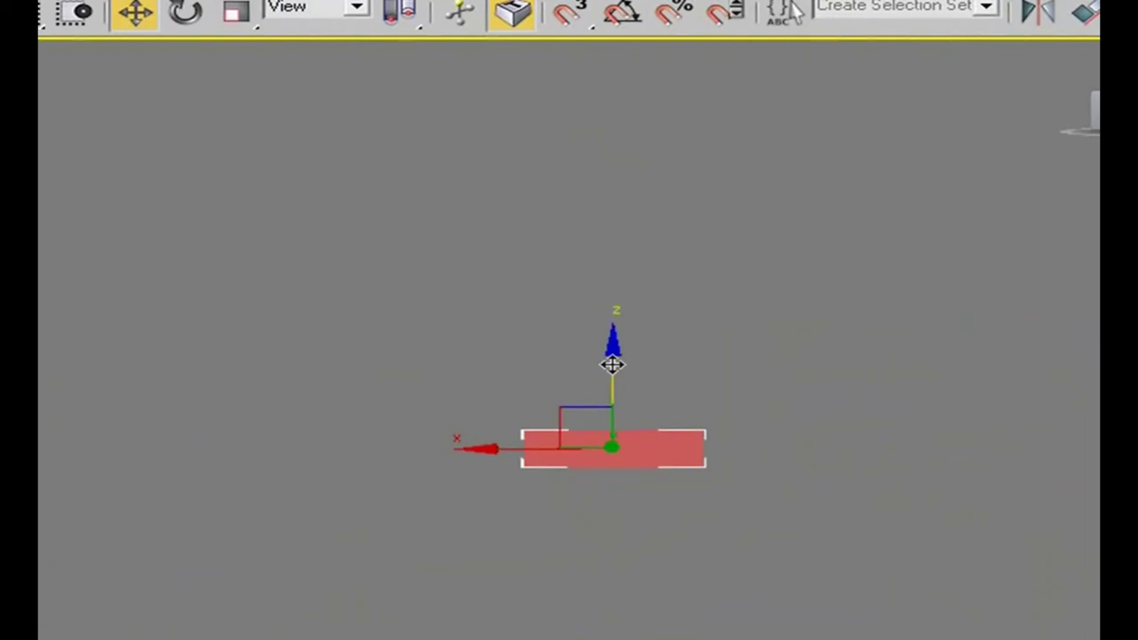
pyautogui.keyDown('shift'); pyautogui.moveTo(613, 365); pyautogui.dragTo(612, 320); pyautogui.keyUp('shift')
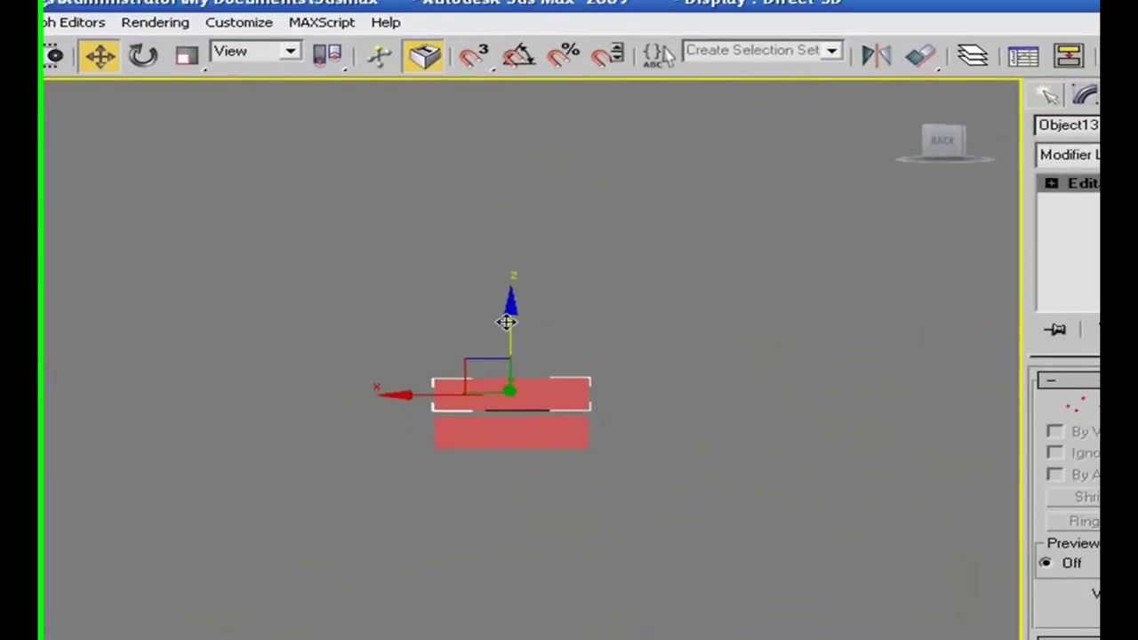
pyautogui.keyDown('shift'); pyautogui.moveTo(506, 321); pyautogui.dragTo(507, 328); pyautogui.keyUp('shift')
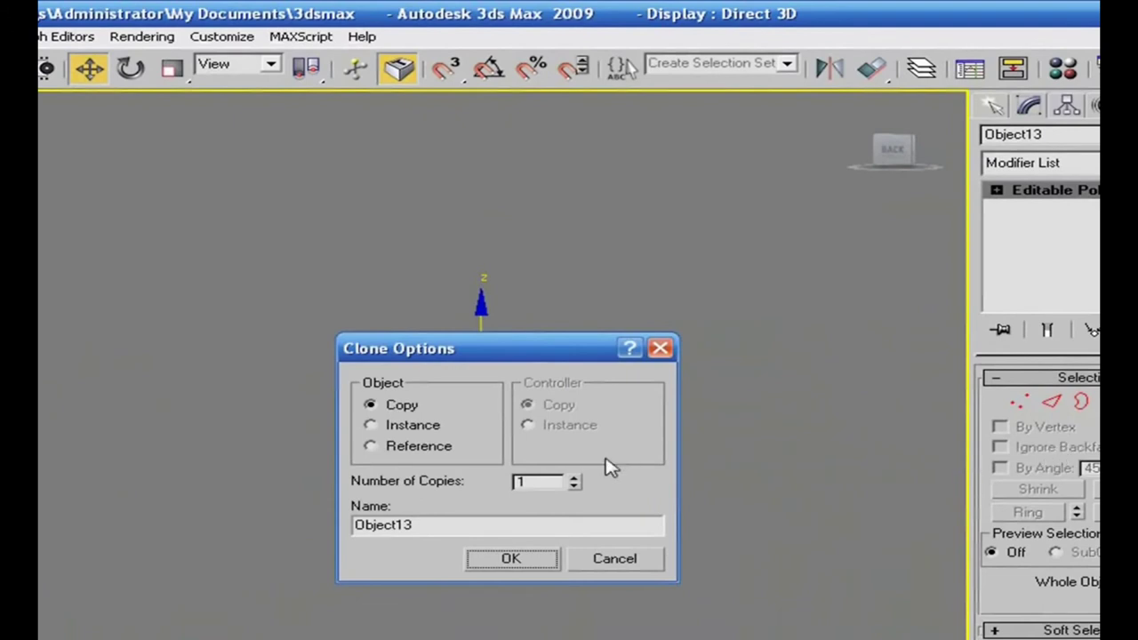
pyautogui.click(576, 476)
pyautogui.click(575, 475)
pyautogui.click(576, 476)
pyautogui.click(575, 475)
pyautogui.click(574, 477)
pyautogui.click(573, 478)
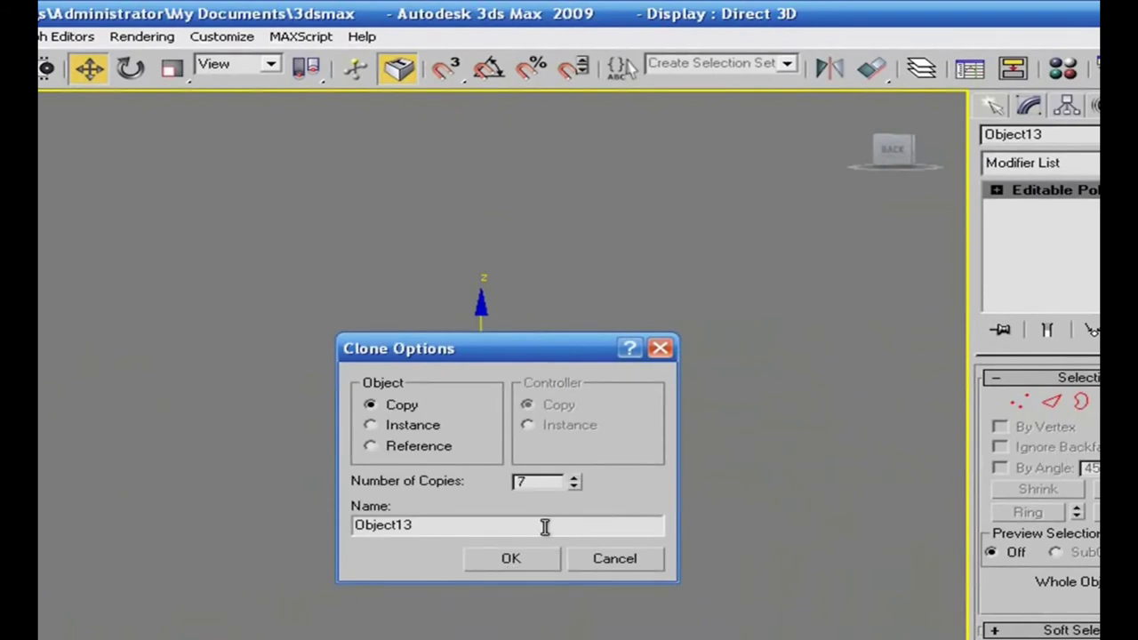
pyautogui.click(510, 560)
pyautogui.click(605, 436)
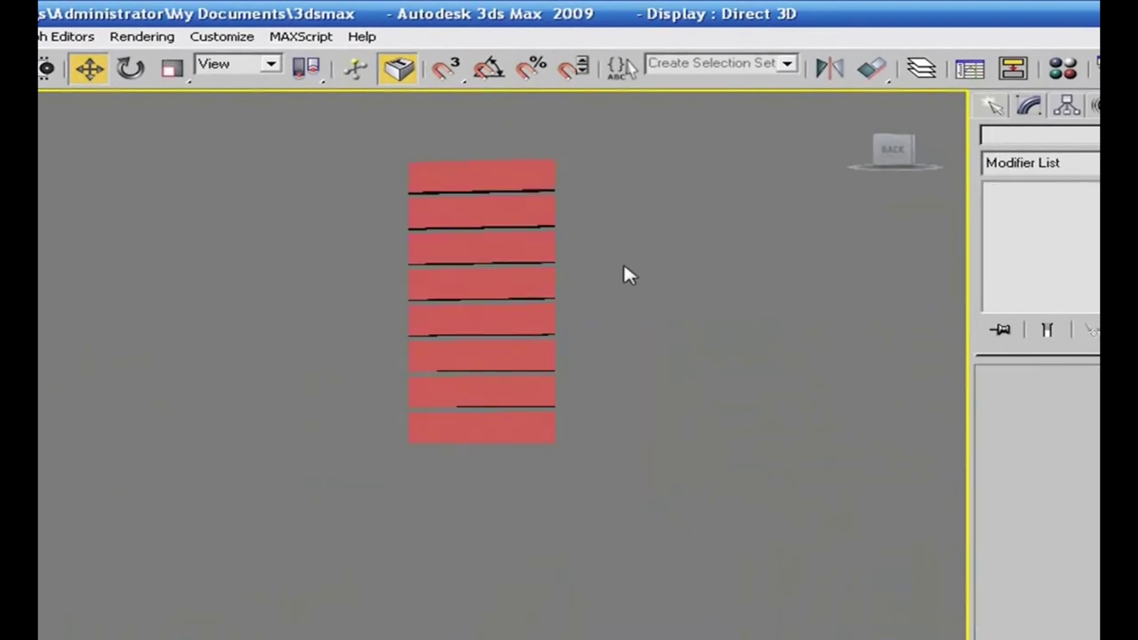
# Step: Move the topmost copy well up along Z, away from the new stack, and deselect it
pyautogui.click(534, 169)
pyautogui.moveTo(480, 101); pyautogui.dragTo(487, 11)
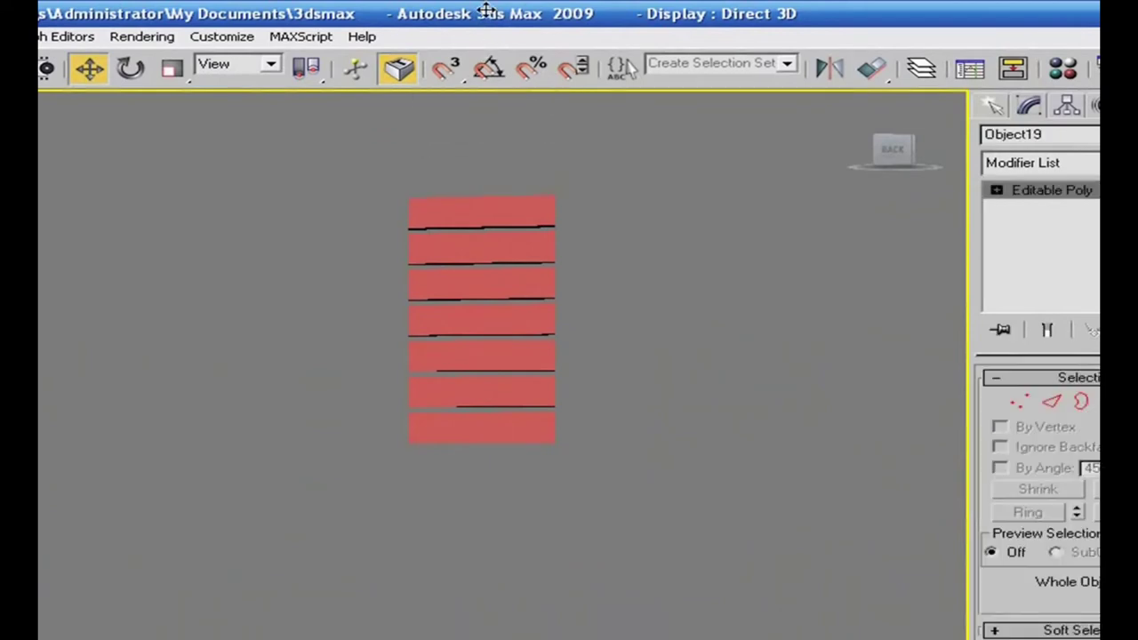
pyautogui.click(854, 380)
# Step: Turn off Box01's PathDeform modifier and attach the new stack of boxes to the column at its Editable Poly level
pyautogui.scroll(-10, 756, 502)
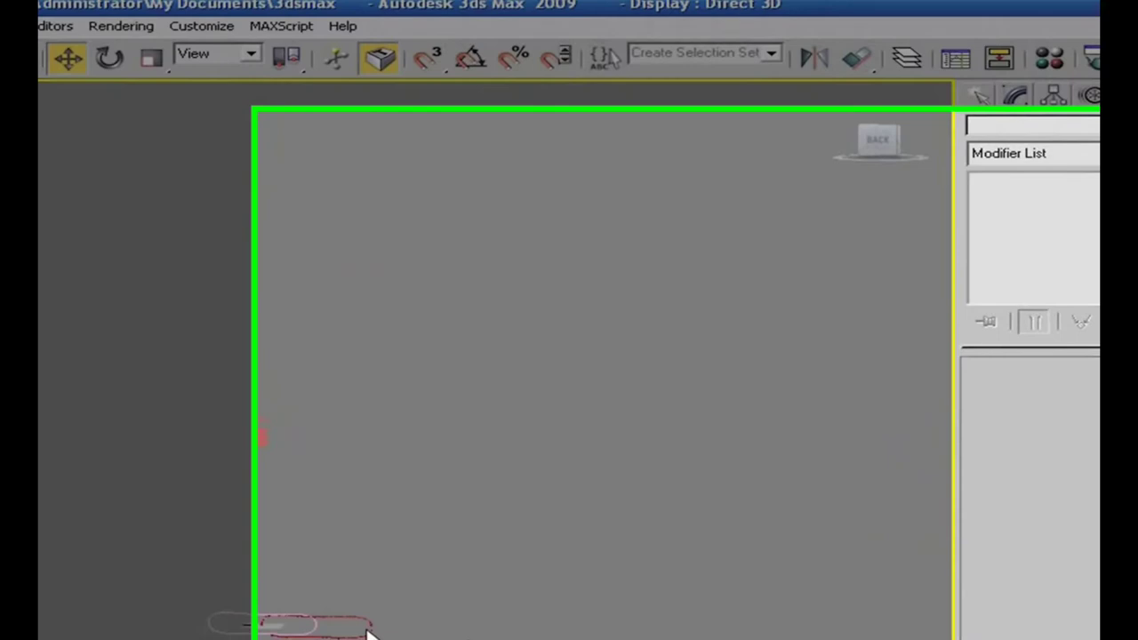
pyautogui.click(384, 629)
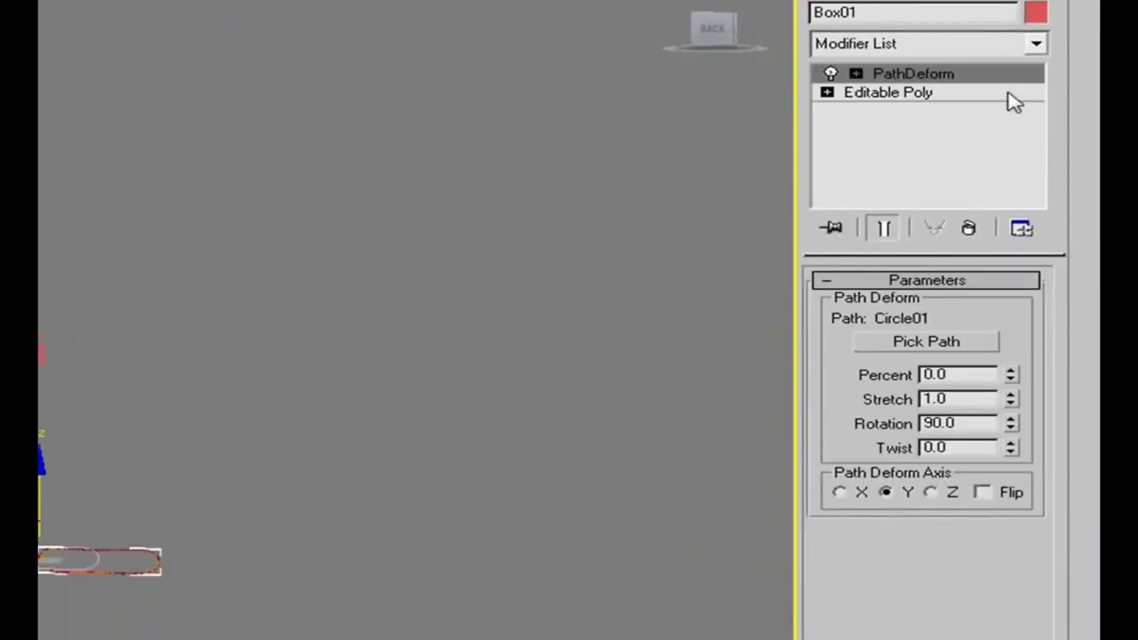
pyautogui.click(831, 74)
pyautogui.scroll(8, 542, 355)
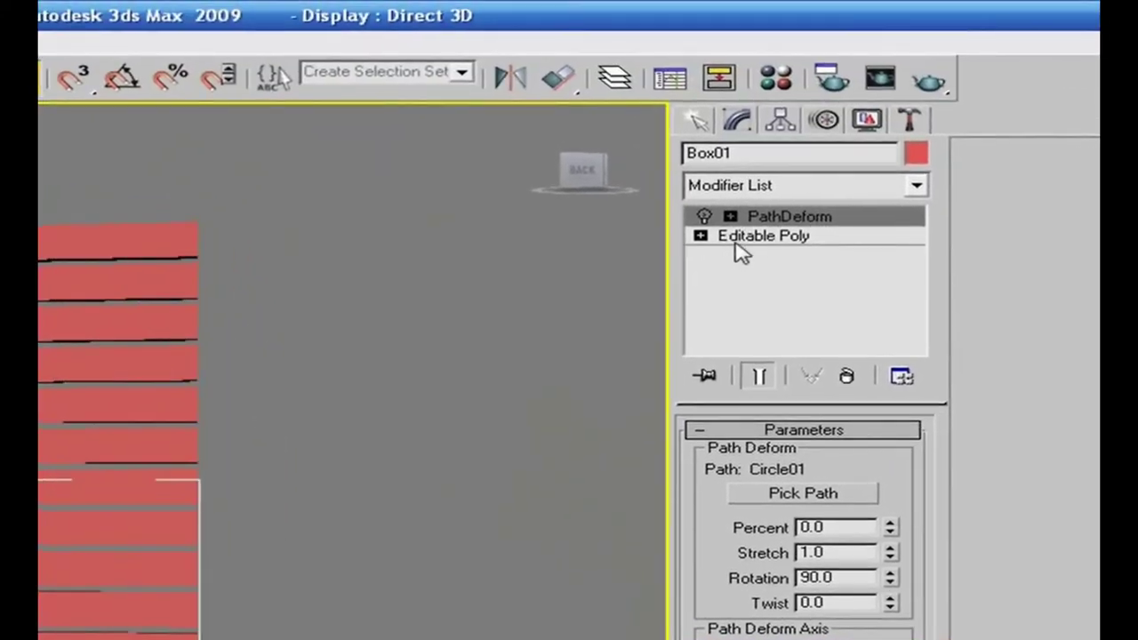
pyautogui.click(787, 206)
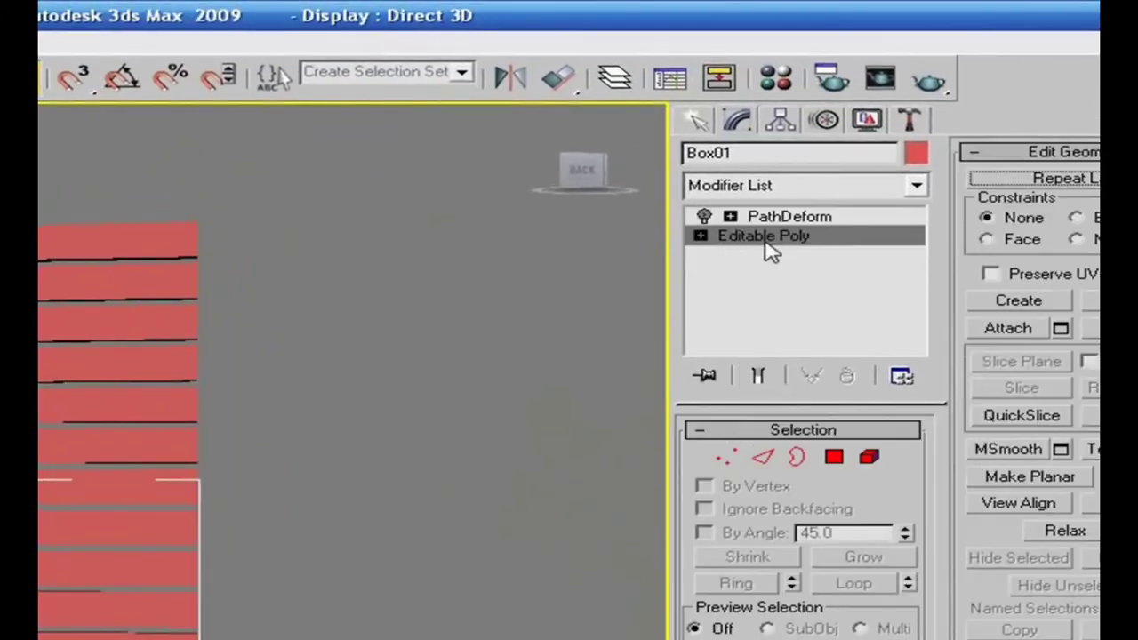
pyautogui.click(1008, 330)
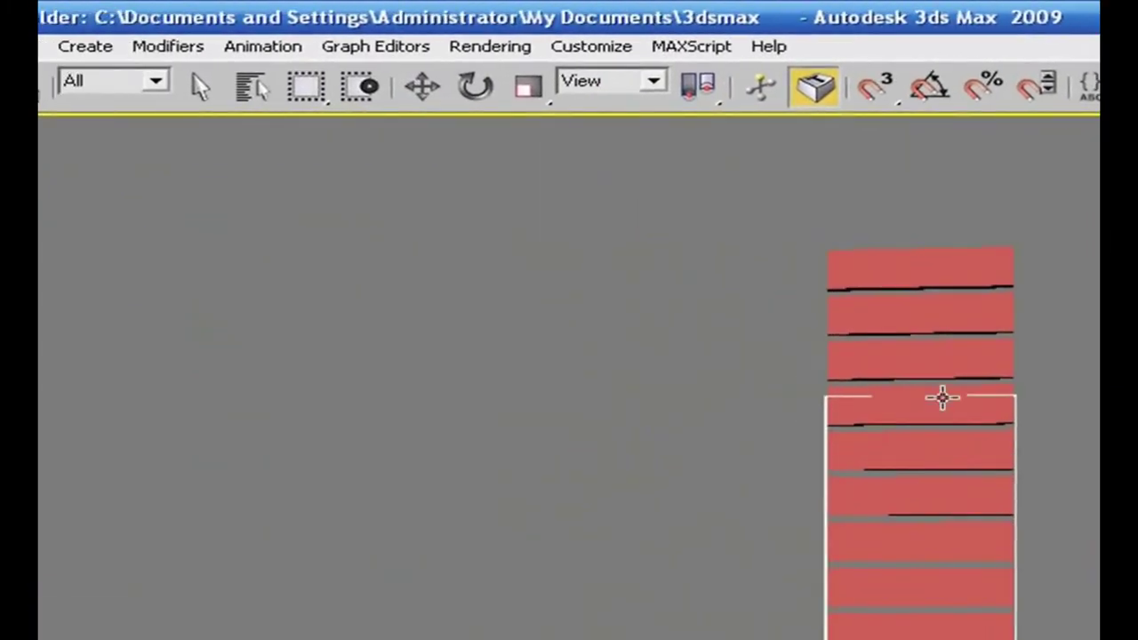
pyautogui.moveTo(943, 397); pyautogui.dragTo(946, 258)
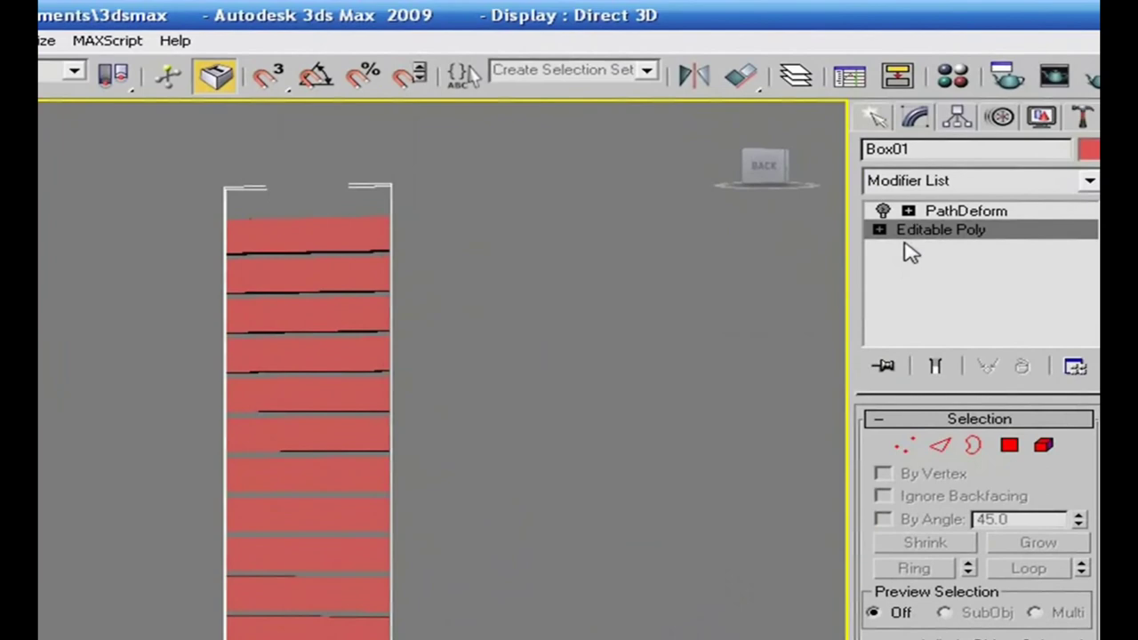
# Step: Turn Box01's PathDeform modifier back on and examine how the completed chain fits around the loop
pyautogui.click(945, 213)
pyautogui.click(883, 211)
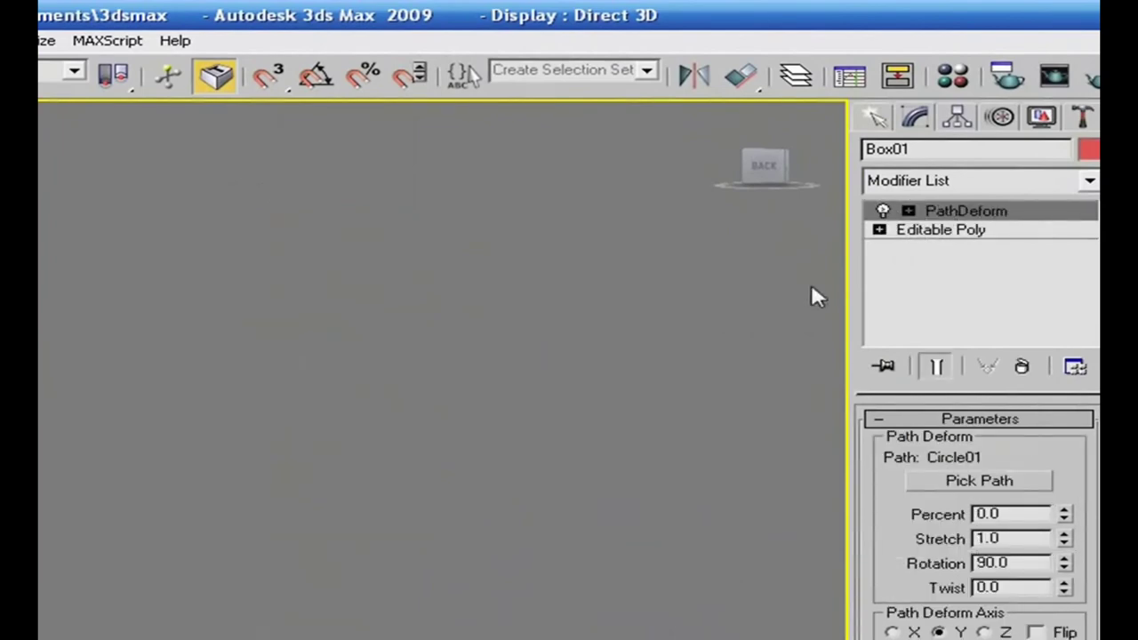
pyautogui.moveTo(581, 554); pyautogui.dragTo(540, 520, button='middle')
pyautogui.scroll(3, 572, 519)
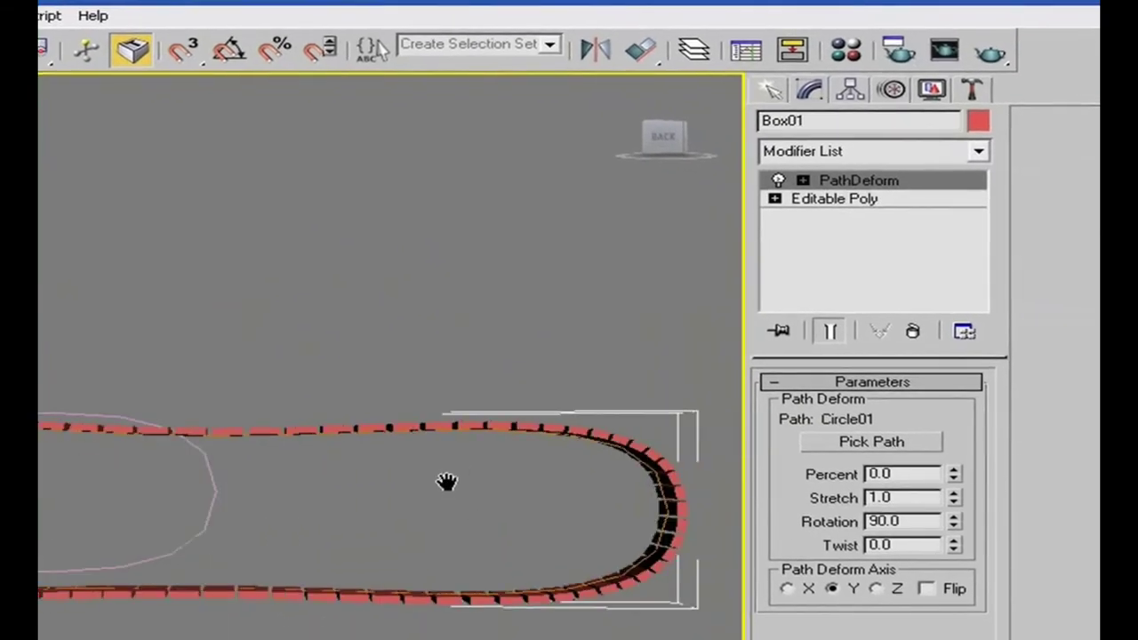
pyautogui.scroll(2, 540, 520)
pyautogui.scroll(-1, 540, 521)
pyautogui.moveTo(356, 544)
pyautogui.keyDown('alt'); pyautogui.mouseDown(button='middle')
pyautogui.moveTo(395, 549)
pyautogui.moveTo(360, 560)
pyautogui.mouseUp(button='middle'); pyautogui.keyUp('alt')
pyautogui.keyDown('alt'); pyautogui.moveTo(228, 546); pyautogui.dragTo(250, 569, button='middle'); pyautogui.keyUp('alt')
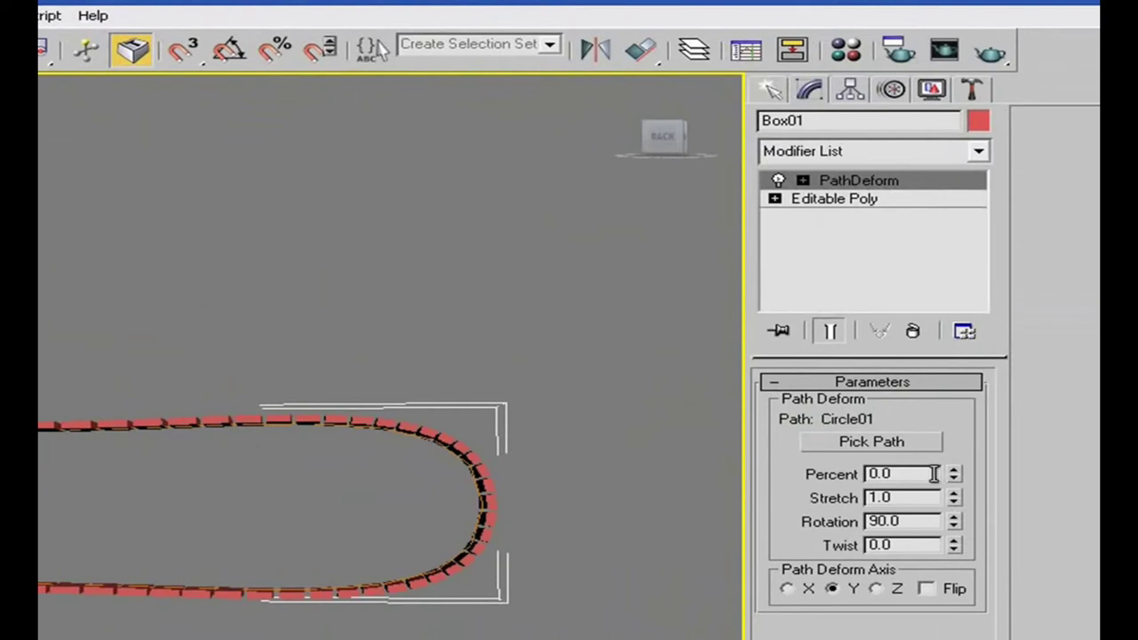
# Step: Try varying the PathDeform Percent value to run the chain along the loop, and turn the modifier off
pyautogui.moveTo(953, 475); pyautogui.dragTo(939, 416)
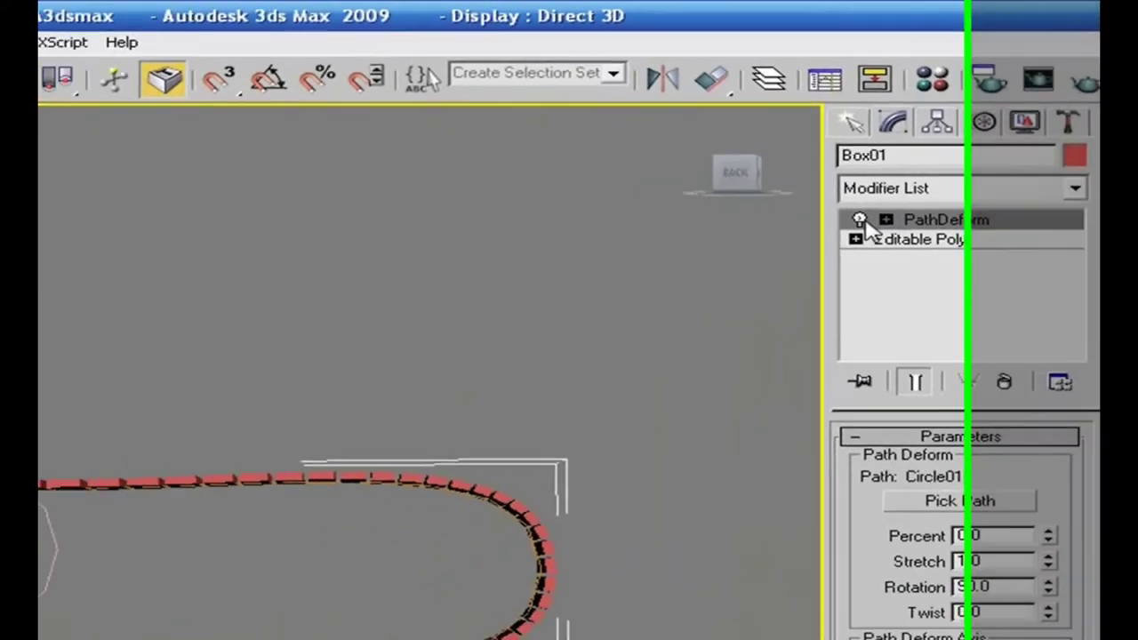
pyautogui.click(798, 240)
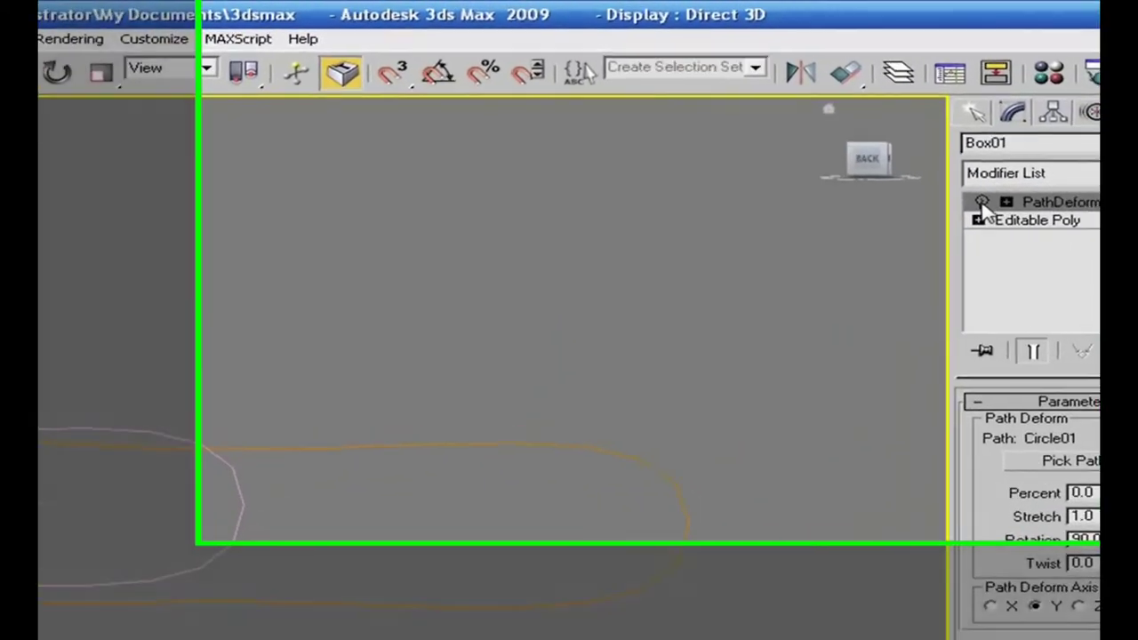
# Step: Turn Box01's PathDeform modifier back on and try varying its Percent value to check the chain around the loop
pyautogui.click(993, 180)
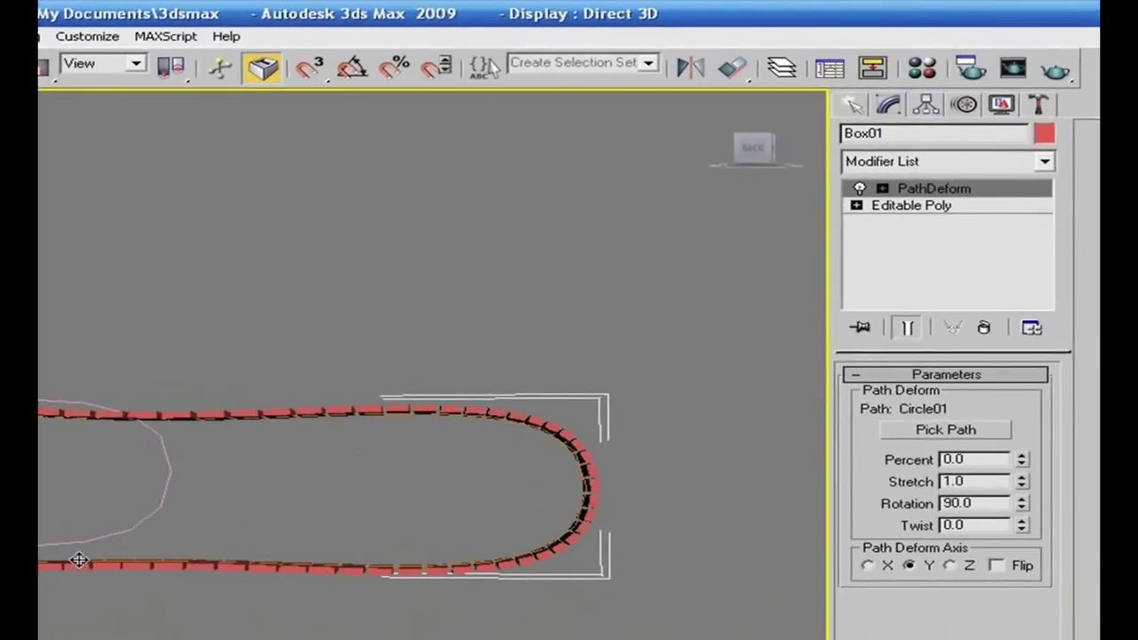
pyautogui.moveTo(1023, 471)
pyautogui.mouseDown()
pyautogui.moveTo(1016, 414)
pyautogui.moveTo(1019, 460)
pyautogui.mouseUp()
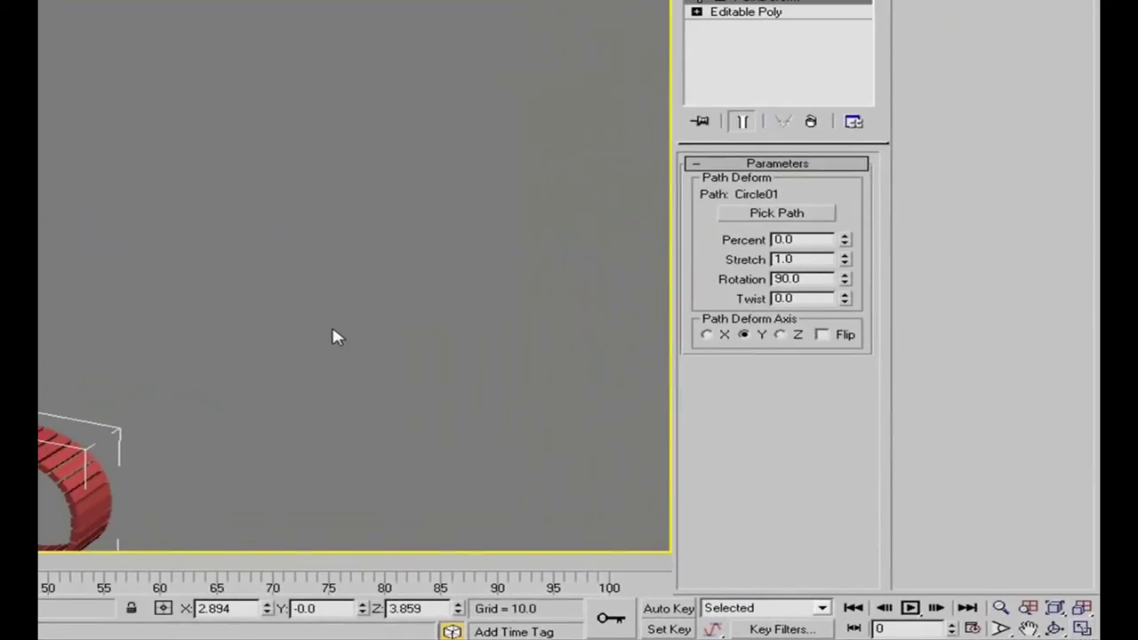
pyautogui.keyDown('alt'); pyautogui.moveTo(333, 329); pyautogui.dragTo(392, 343, button='middle'); pyautogui.keyUp('alt')
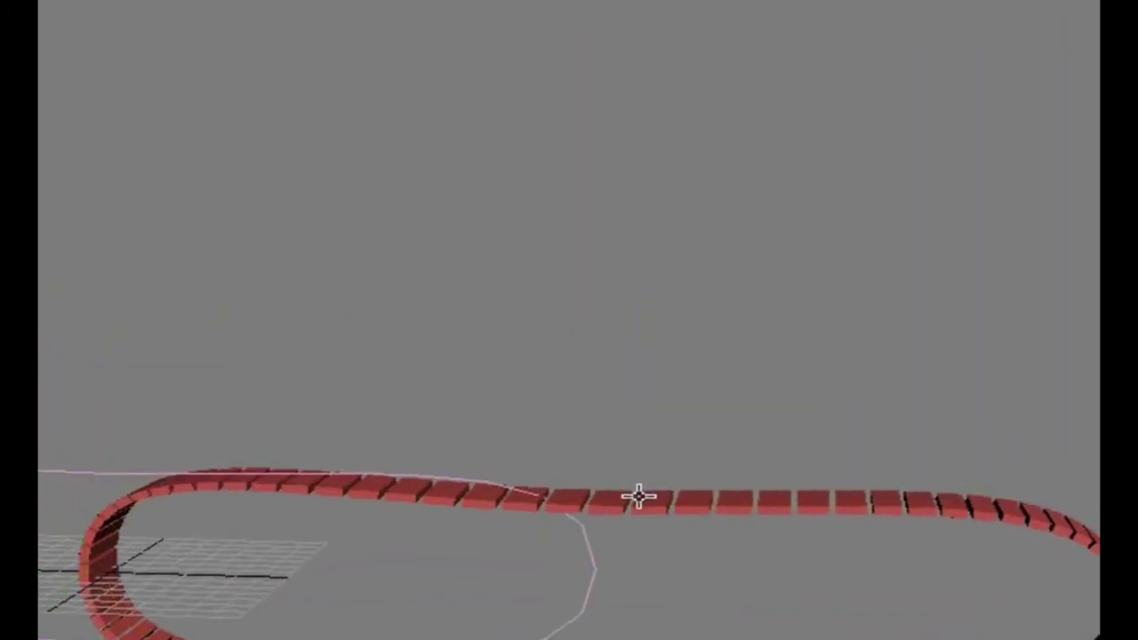
# Step: Move the belt along X and Z to line up with the spline loop, and shift it about 37.6 units along negative Y
pyautogui.click(639, 496)
pyautogui.moveTo(381, 602); pyautogui.dragTo(38, 533)
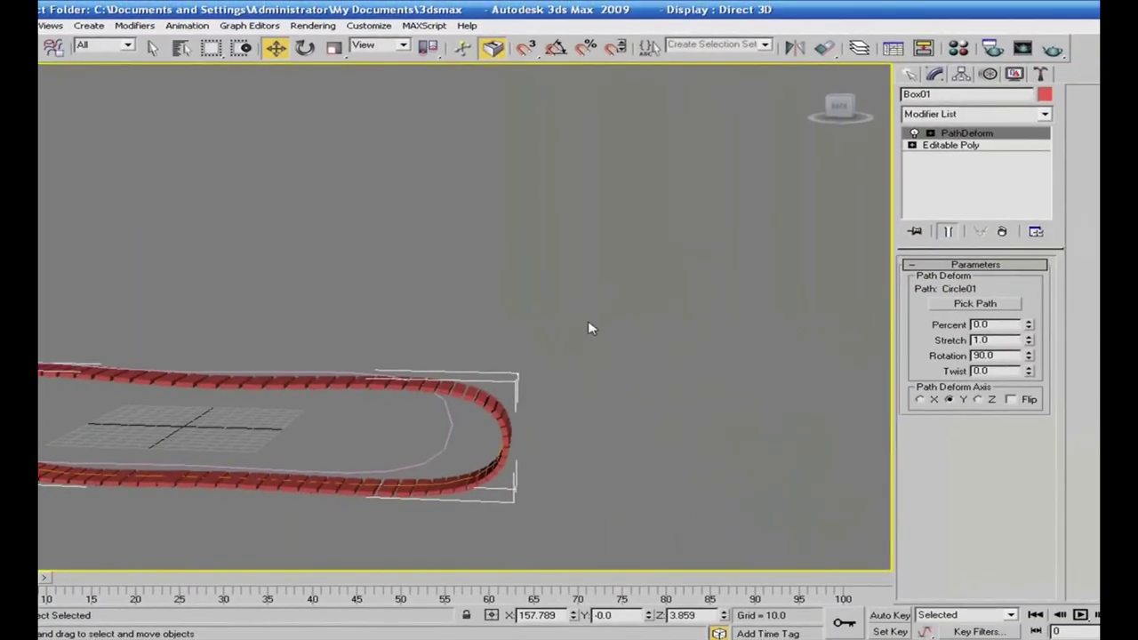
pyautogui.moveTo(383, 490); pyautogui.dragTo(699, 364, button='middle')
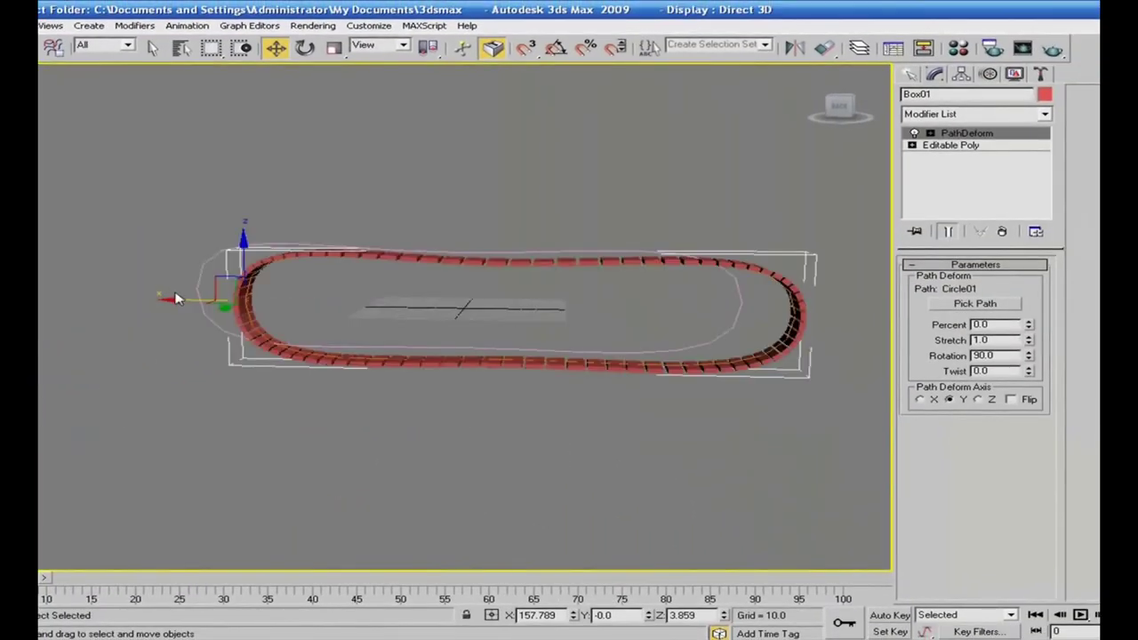
pyautogui.moveTo(177, 305); pyautogui.dragTo(121, 298)
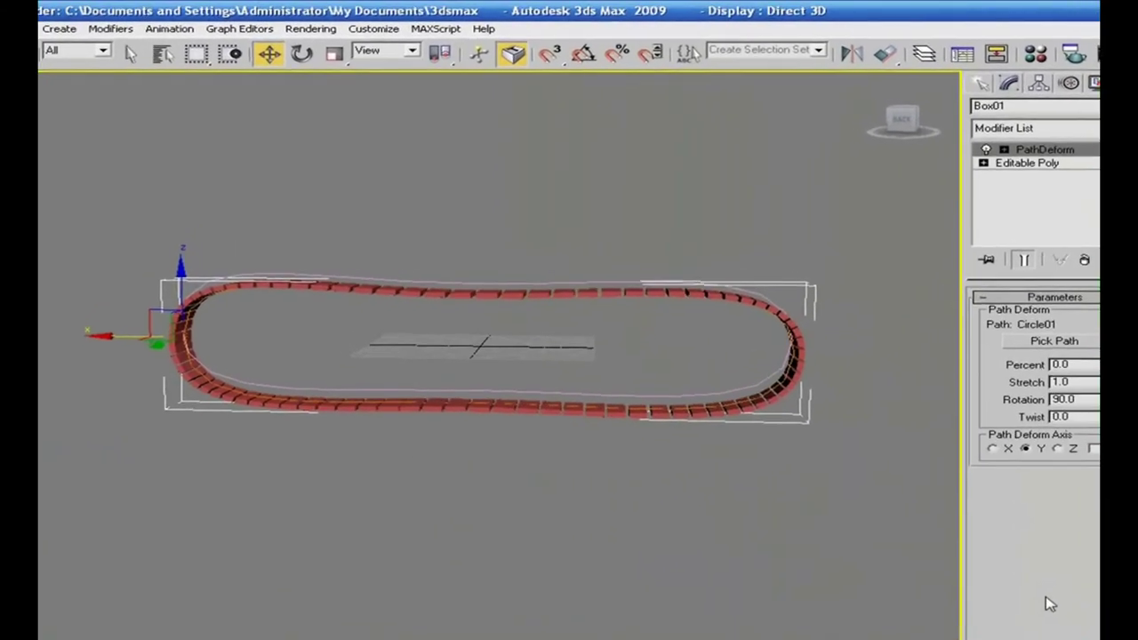
pyautogui.press('f')
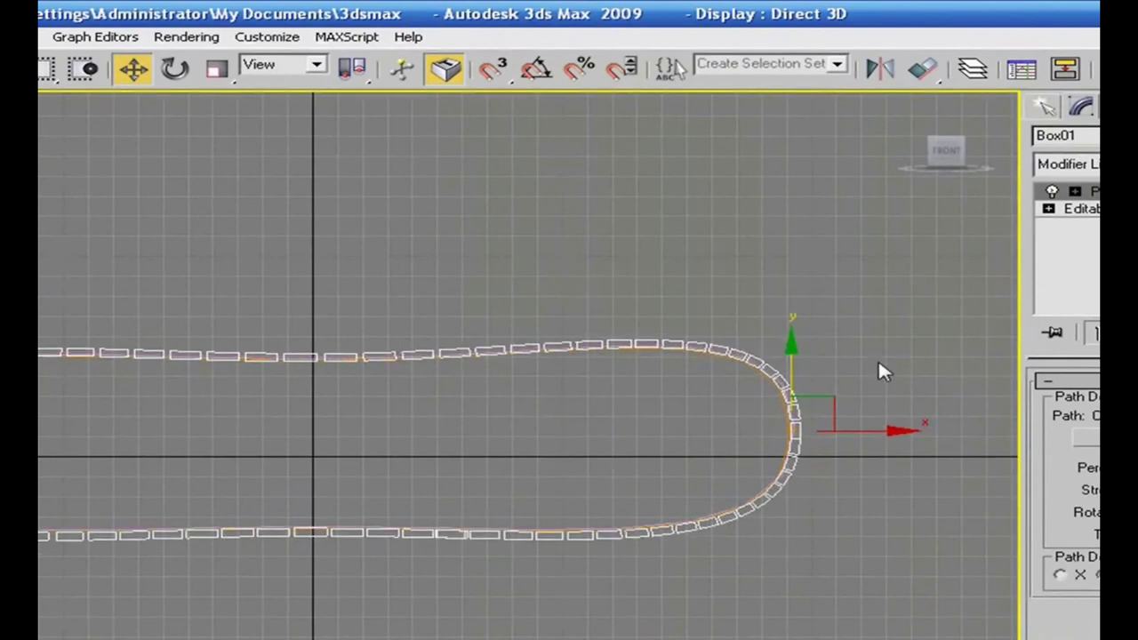
pyautogui.press('p')
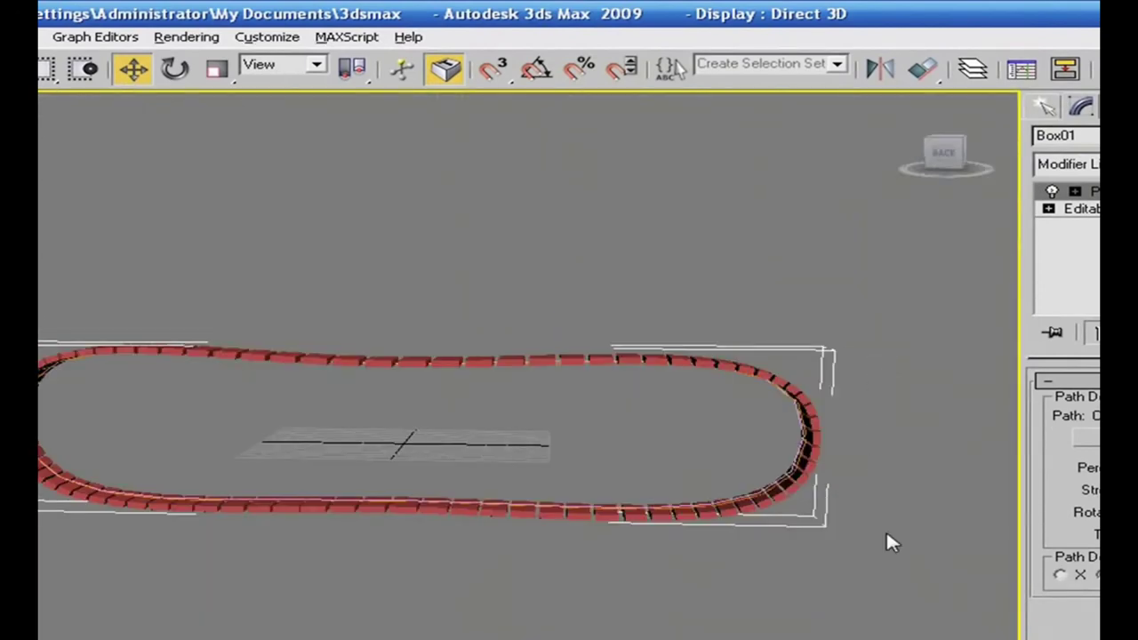
pyautogui.keyDown('alt'); pyautogui.moveTo(886, 533); pyautogui.dragTo(815, 582, button='middle'); pyautogui.keyUp('alt')
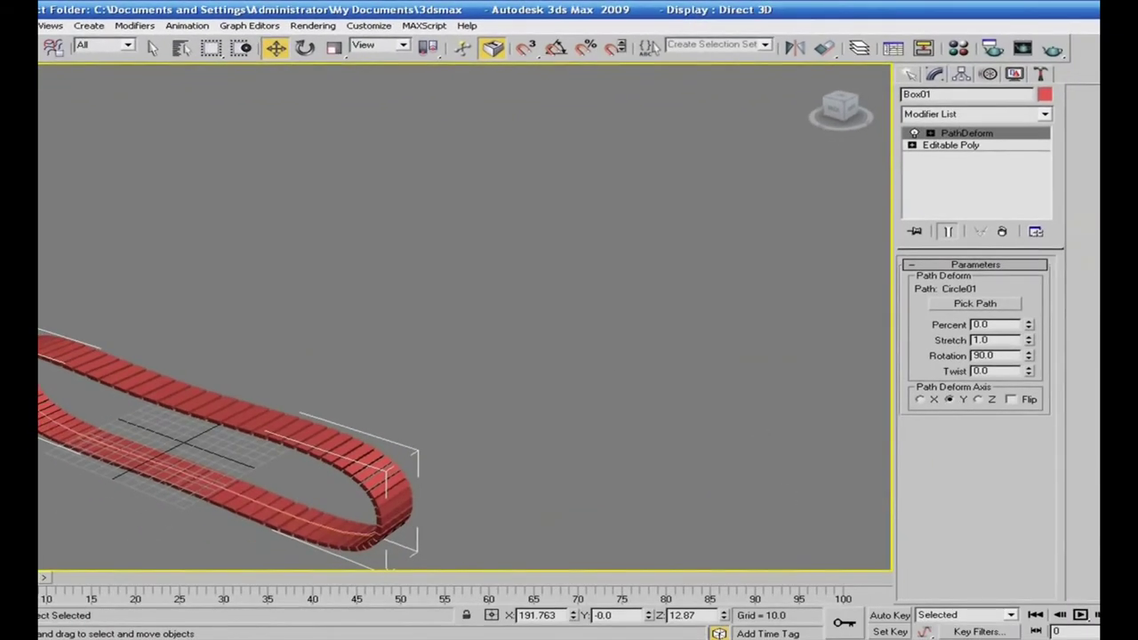
pyautogui.moveTo(387, 481); pyautogui.dragTo(420, 458)
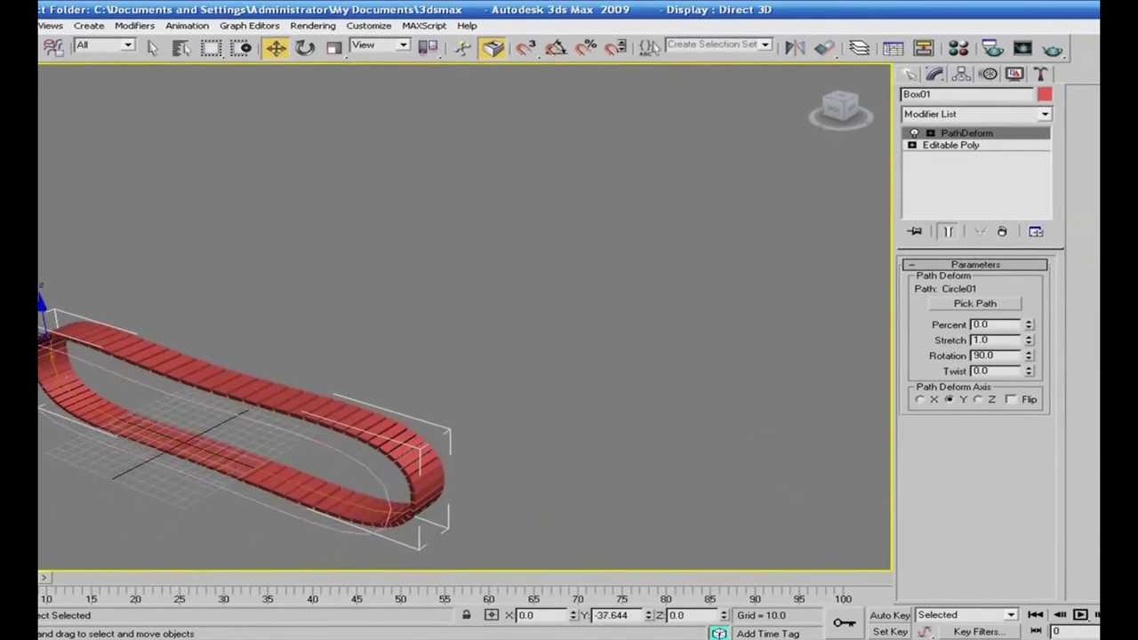
# Step: Try moving the end vertex of the Circle01 spline outward along X to reshape the belt that follows it
pyautogui.click(41, 457)
pyautogui.click(43, 414)
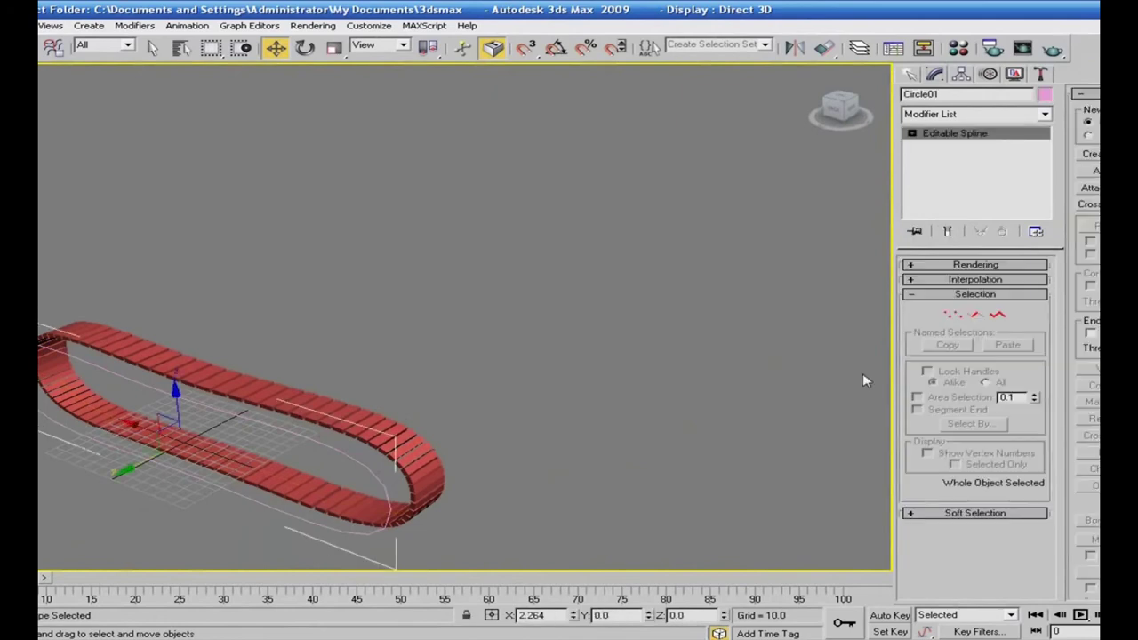
pyautogui.click(951, 318)
pyautogui.keyDown('alt'); pyautogui.moveTo(747, 424); pyautogui.dragTo(746, 417, button='middle'); pyautogui.keyUp('alt')
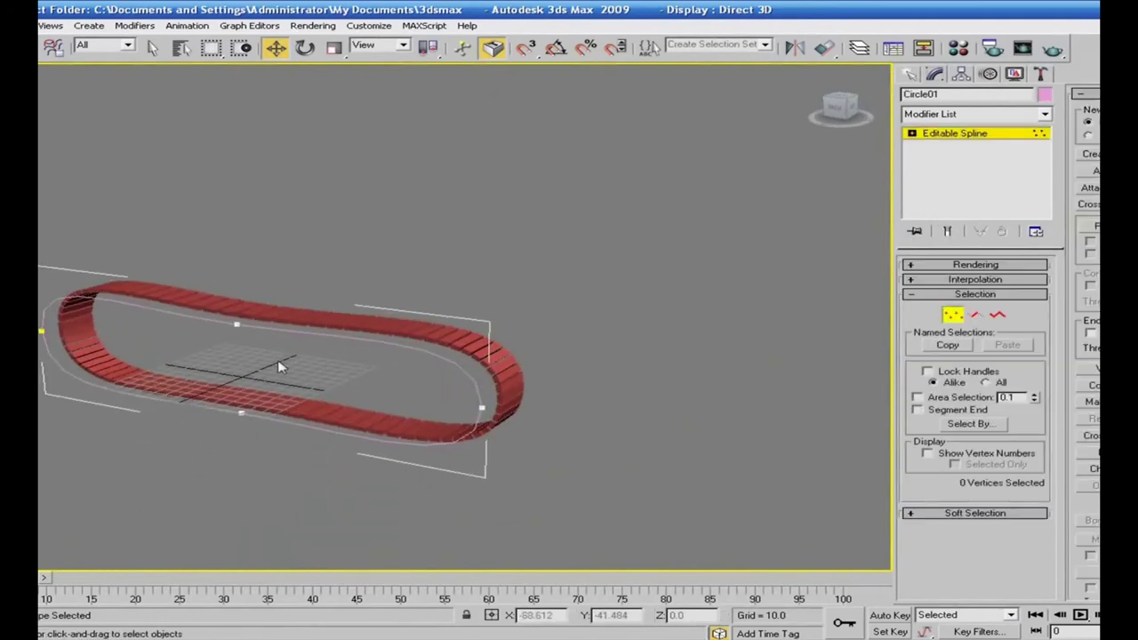
pyautogui.click(47, 339)
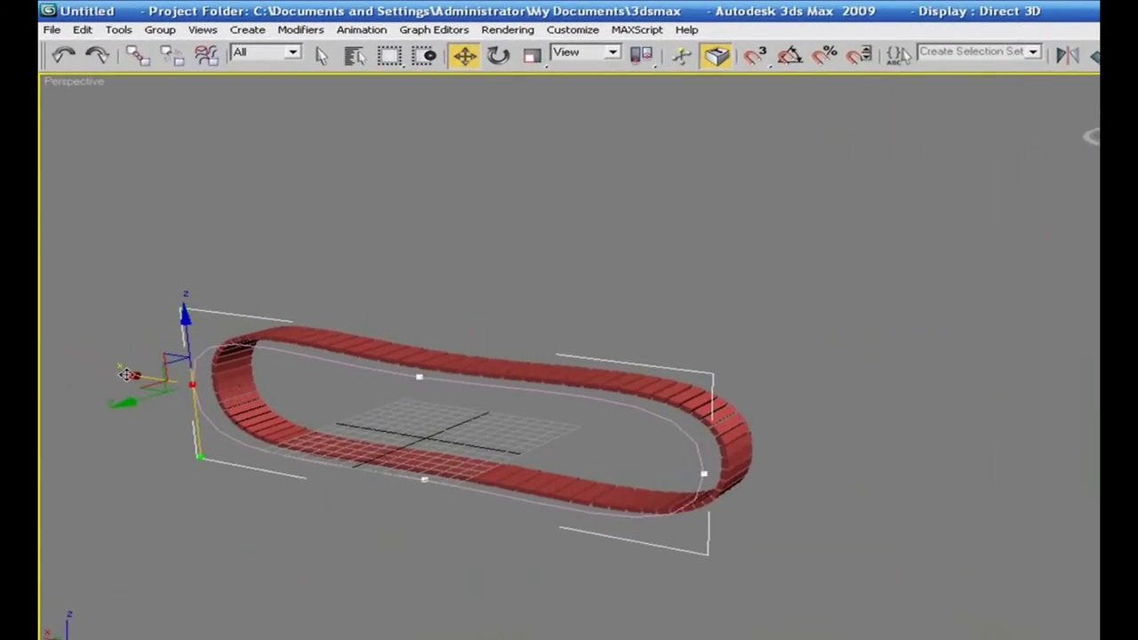
pyautogui.moveTo(126, 376); pyautogui.dragTo(89, 391)
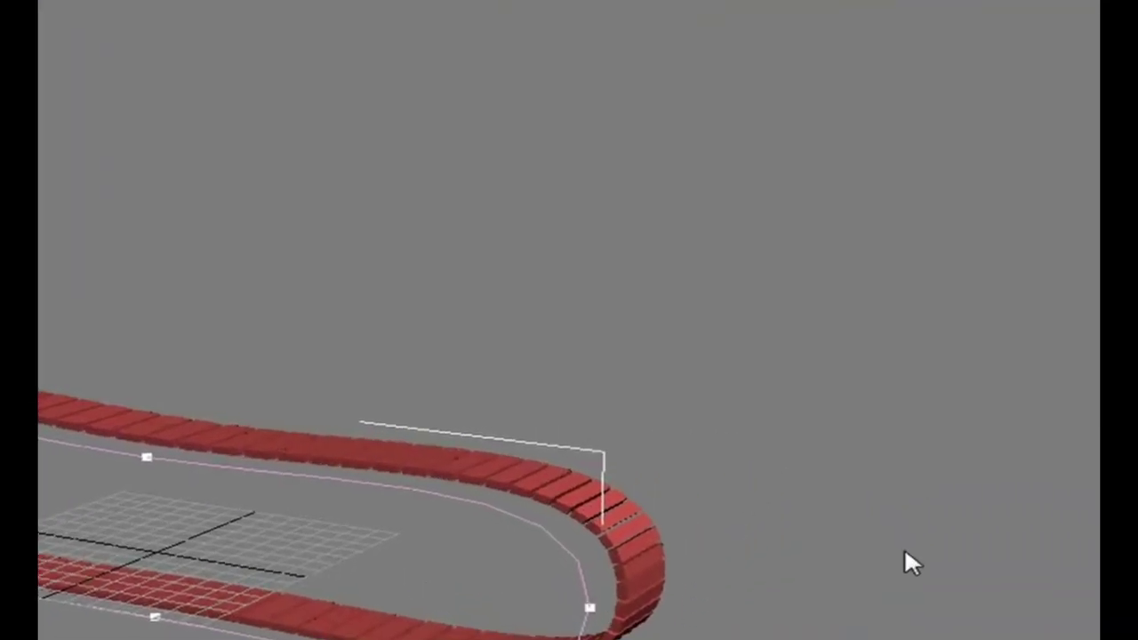
pyautogui.rightClick(987, 480)
pyautogui.click(451, 292)
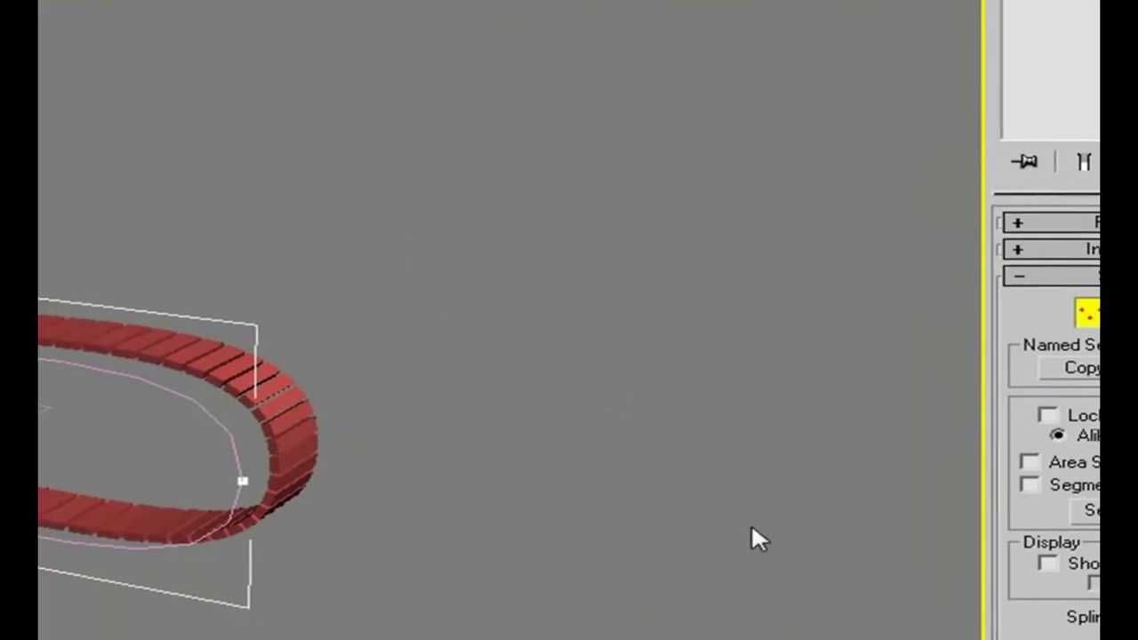
# Step: Create a standard box in the Top view beside the belt, spanning slightly more than the belt's full length
pyautogui.press('t')
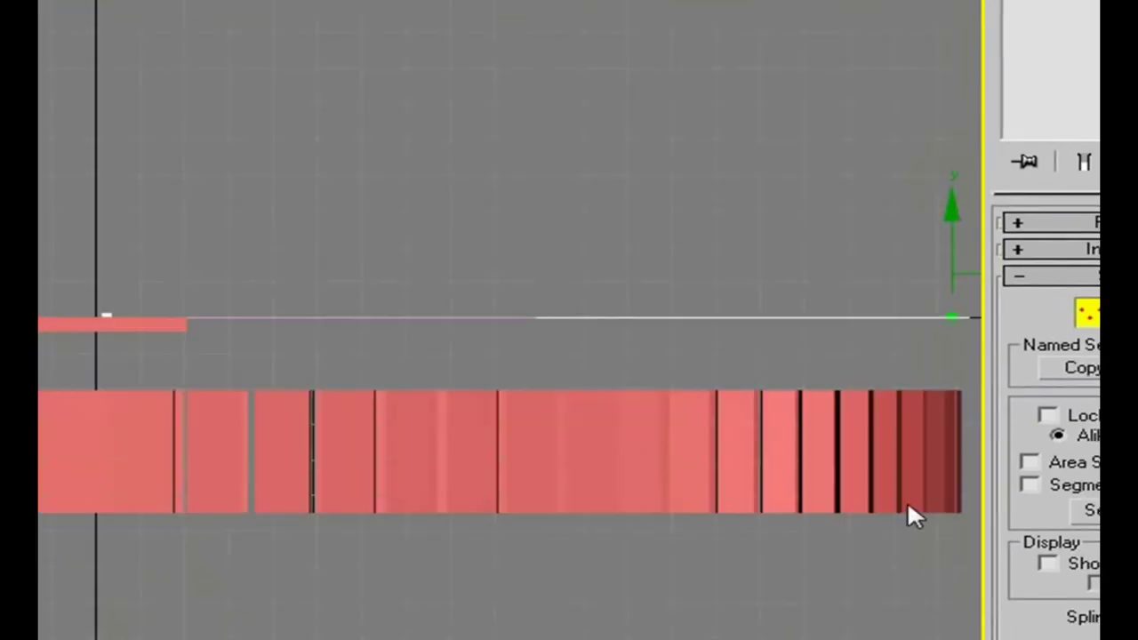
pyautogui.scroll(-3, 633, 261)
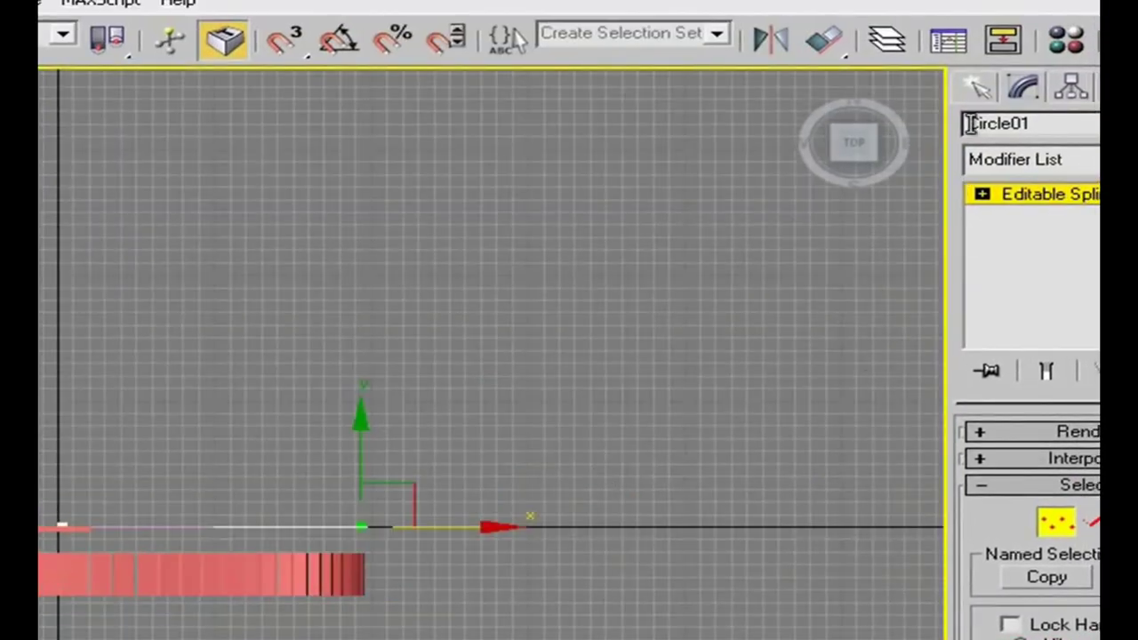
pyautogui.click(979, 86)
pyautogui.click(986, 130)
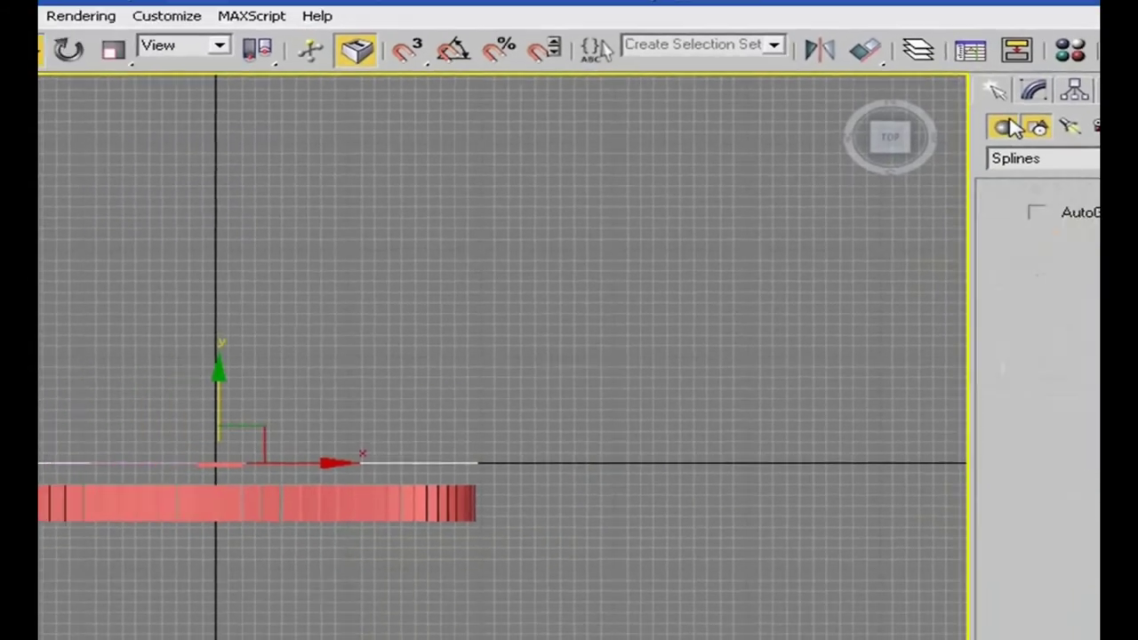
pyautogui.click(1031, 213)
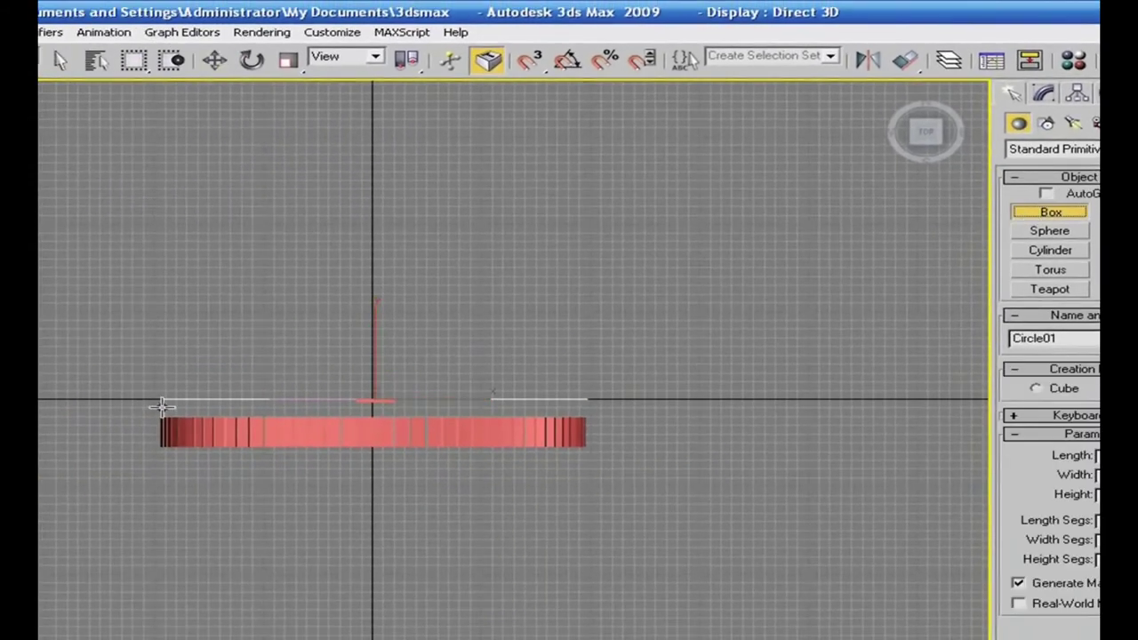
pyautogui.moveTo(148, 401); pyautogui.dragTo(587, 262)
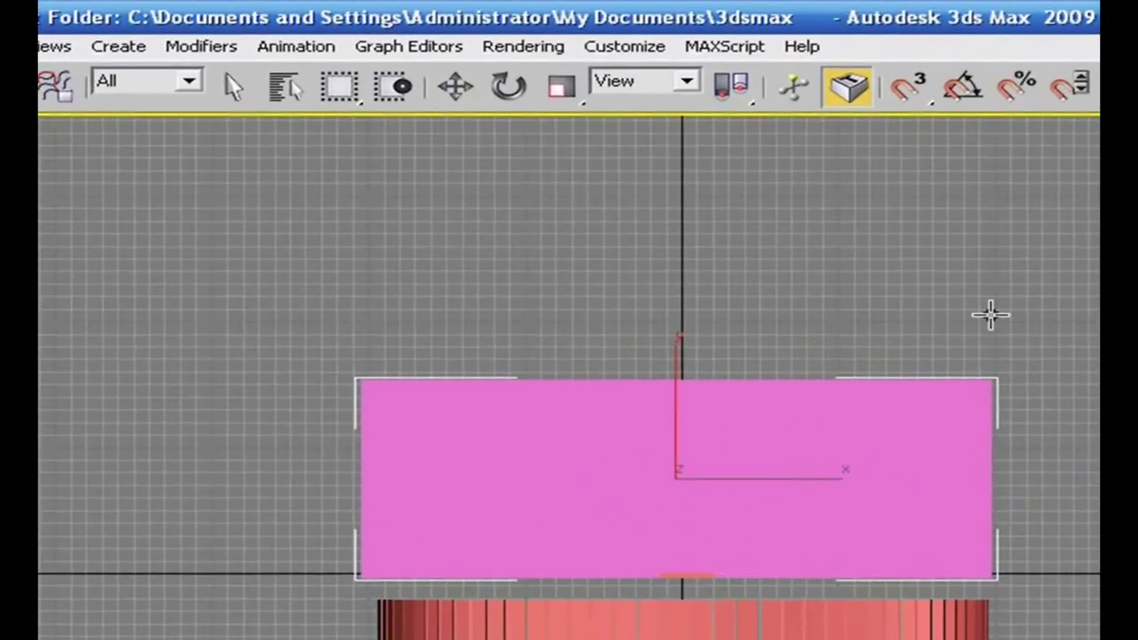
pyautogui.scroll(5, 991, 293)
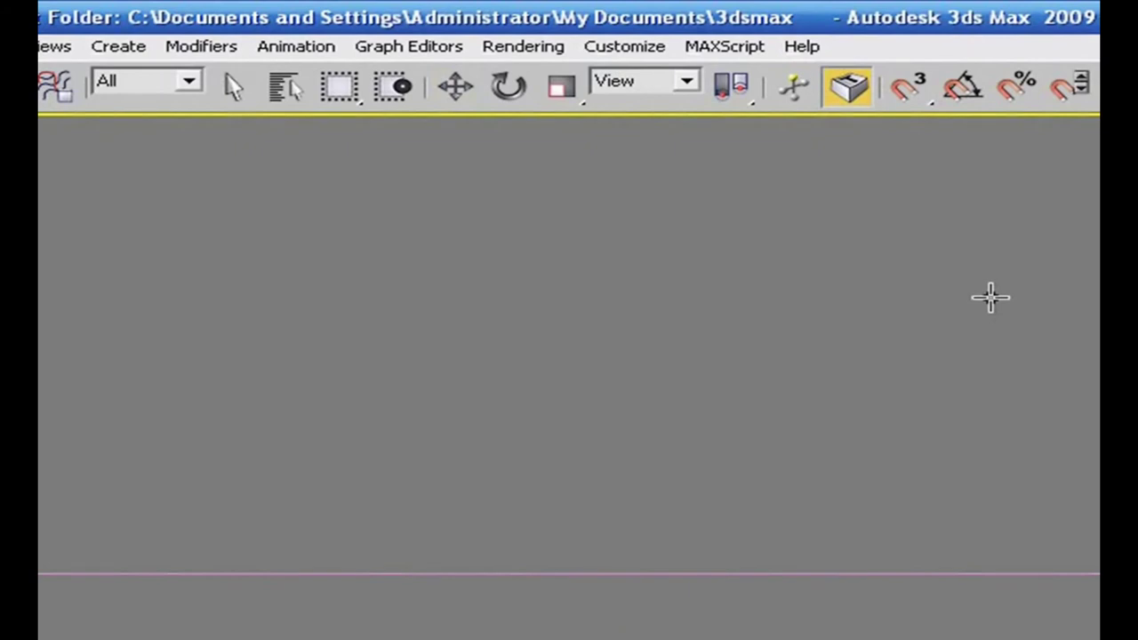
# Step: Display the perspective view shaded and convert the new box to an Editable Poly
pyautogui.press('w')
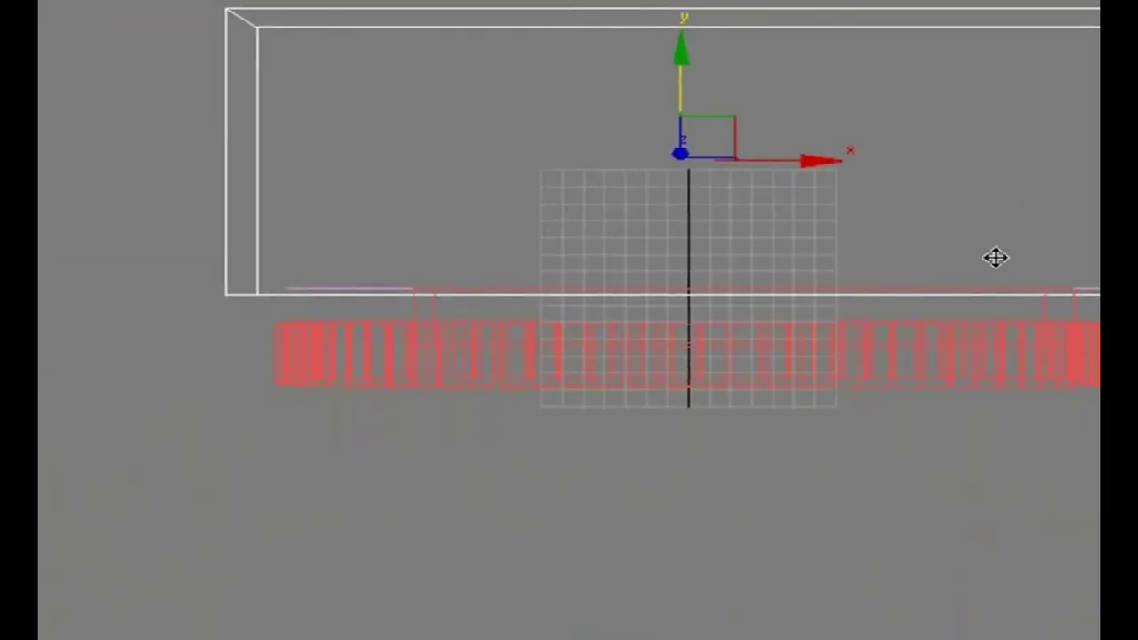
pyautogui.keyDown('alt'); pyautogui.moveTo(929, 518); pyautogui.dragTo(506, 522, button='middle'); pyautogui.keyUp('alt')
pyautogui.press('F3')
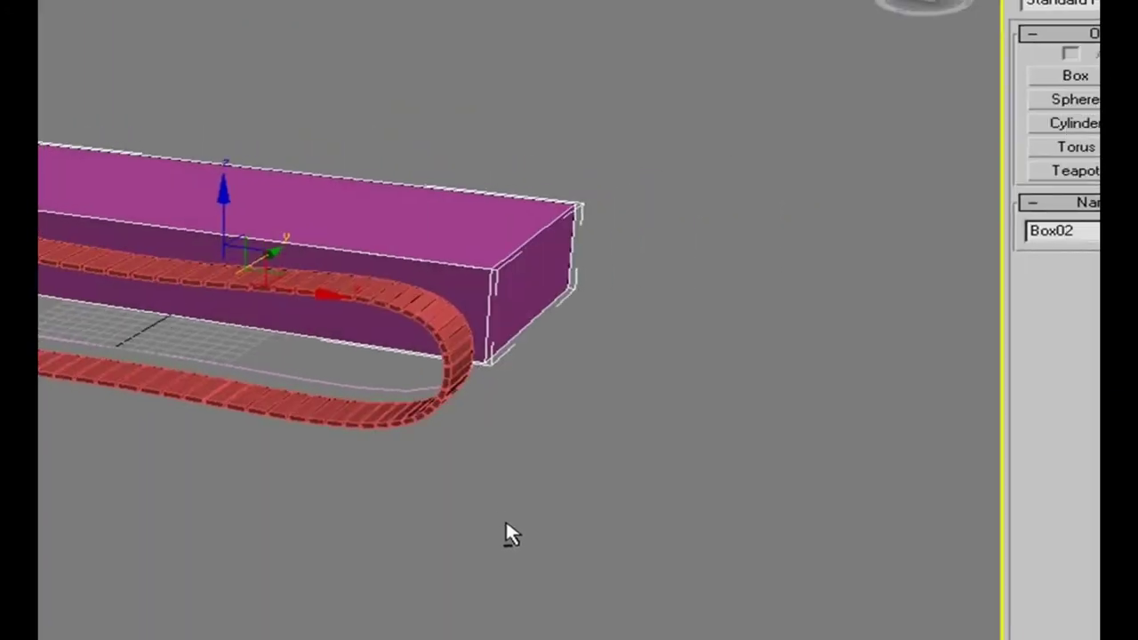
pyautogui.rightClick(485, 246)
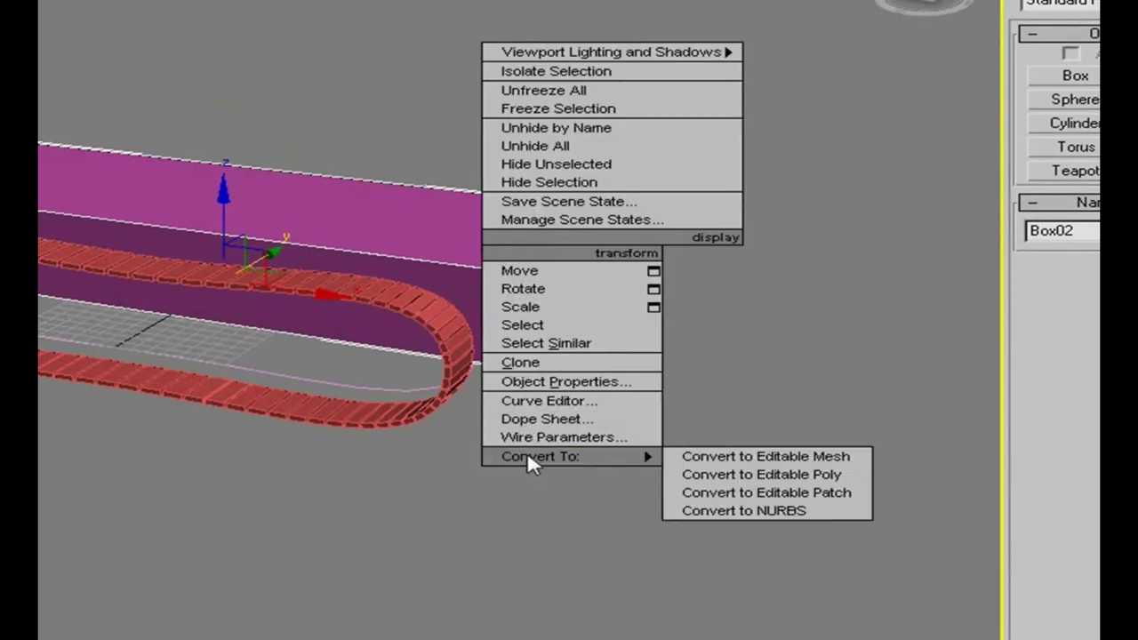
pyautogui.moveTo(645, 456)
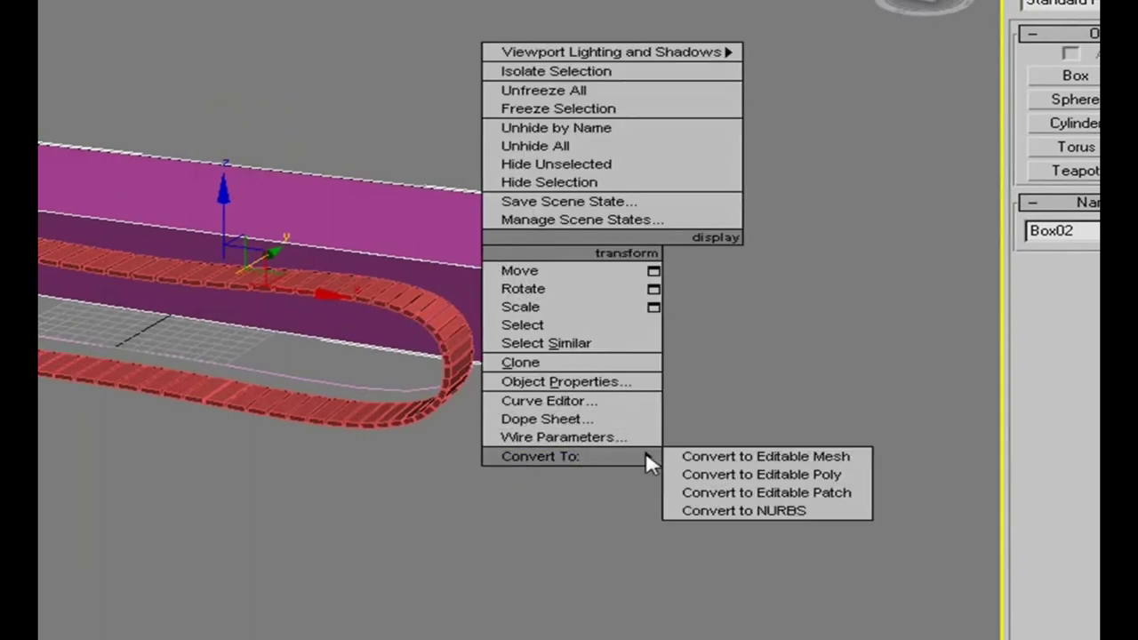
pyautogui.click(703, 475)
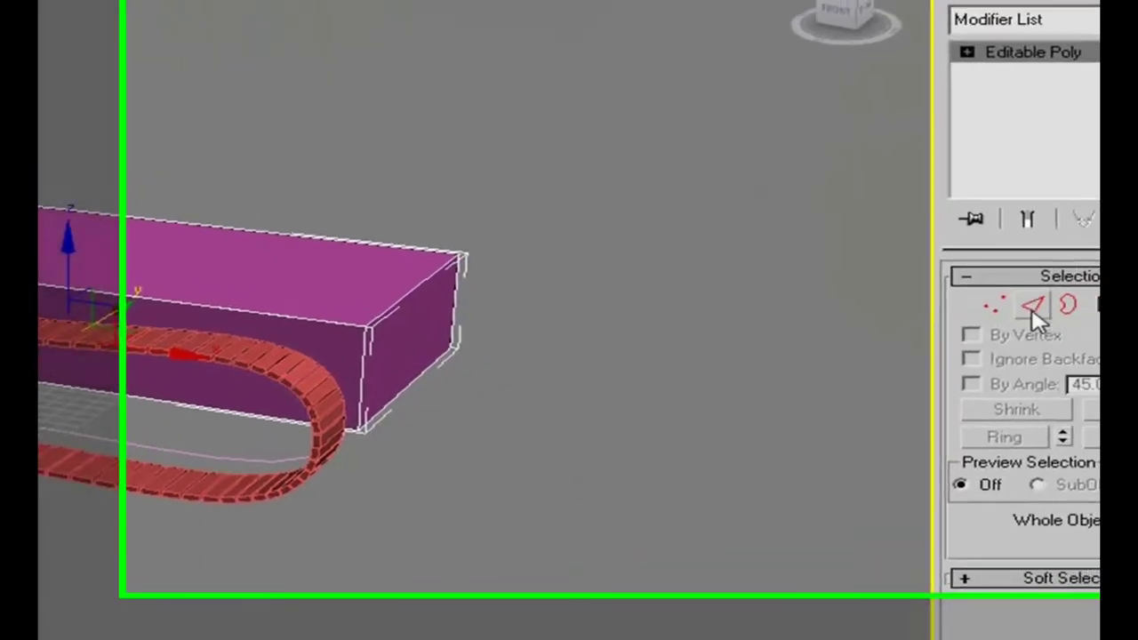
# Step: Chamfer the box's upper edge at its positive-X end by 48.216 with 1 segment, keeping the chamfer settings open
pyautogui.press('2')
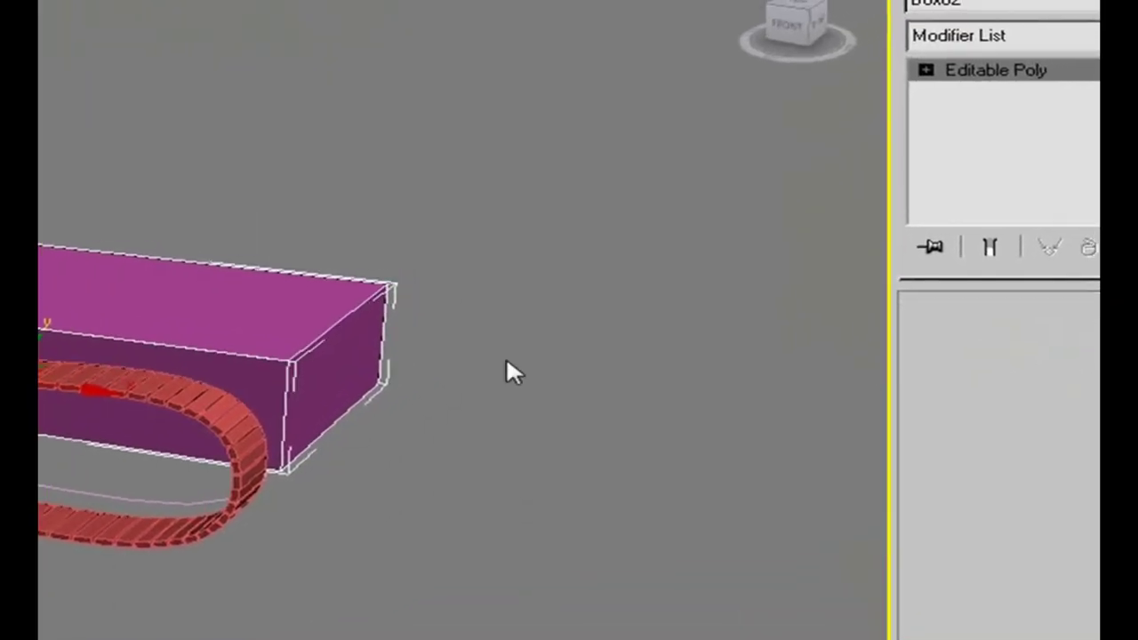
pyautogui.click(345, 322)
pyautogui.rightClick(341, 318)
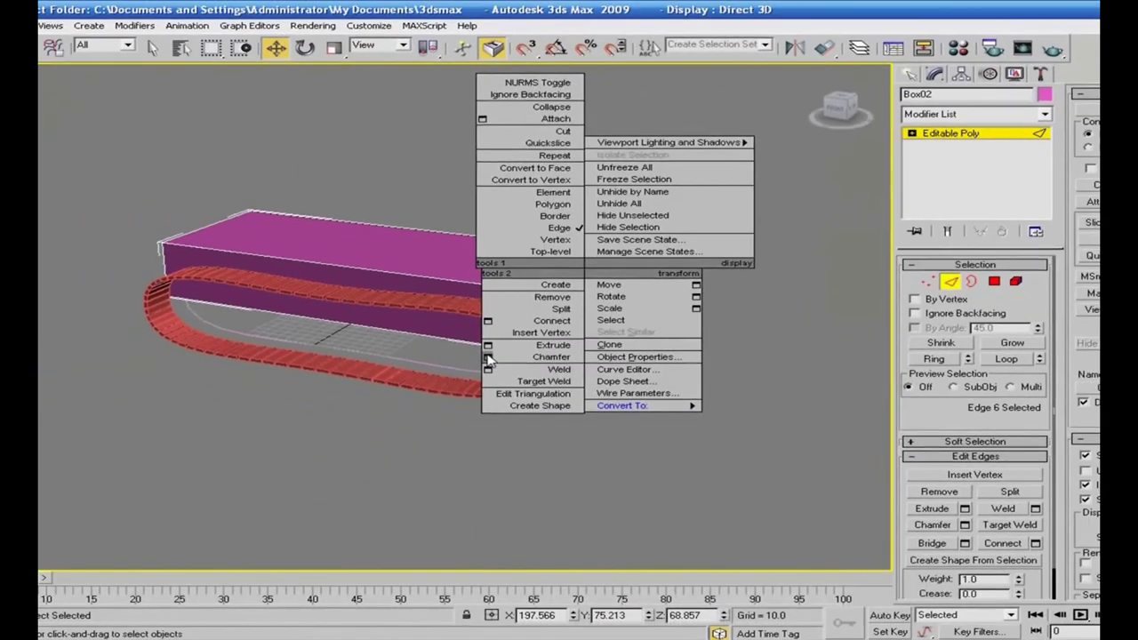
pyautogui.click(365, 401)
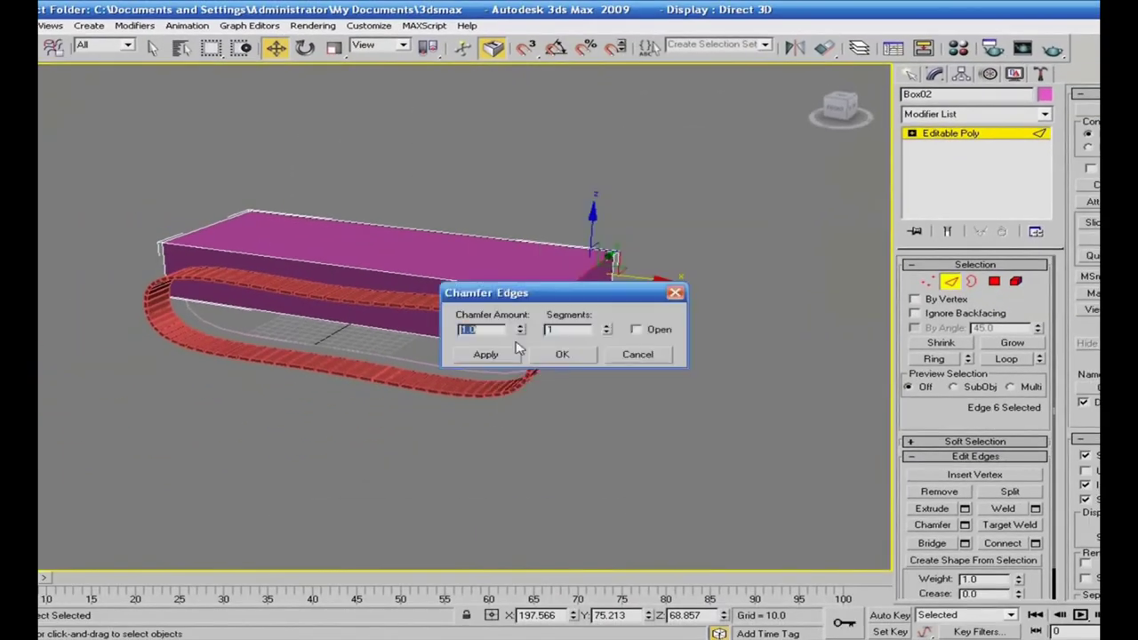
pyautogui.moveTo(520, 330); pyautogui.dragTo(738, 272)
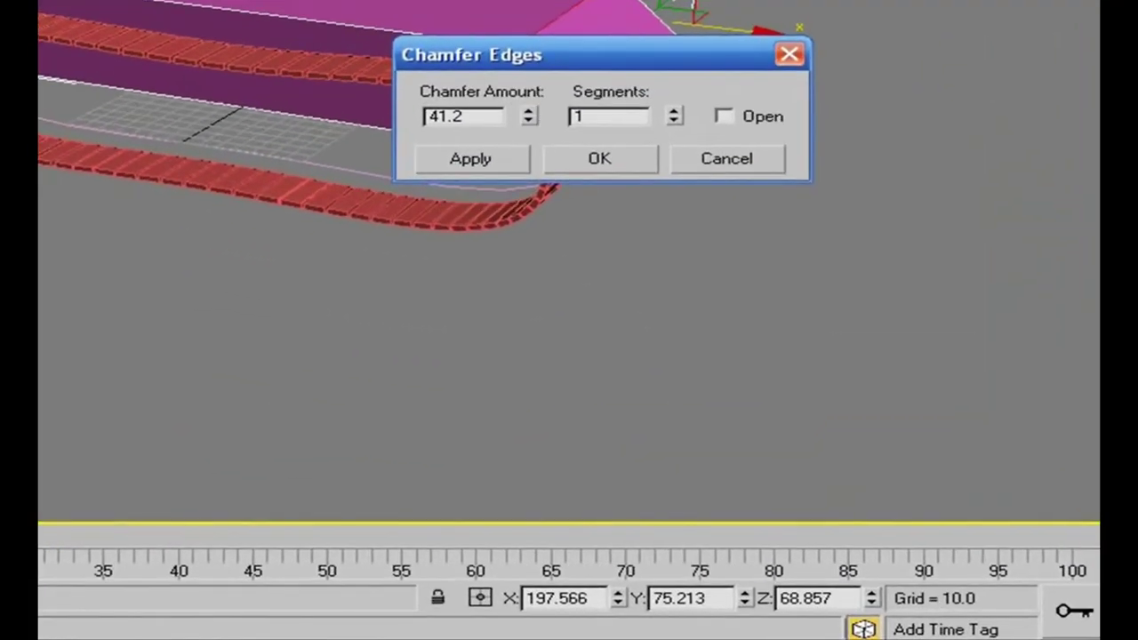
pyautogui.moveTo(725, 69); pyautogui.dragTo(373, 266)
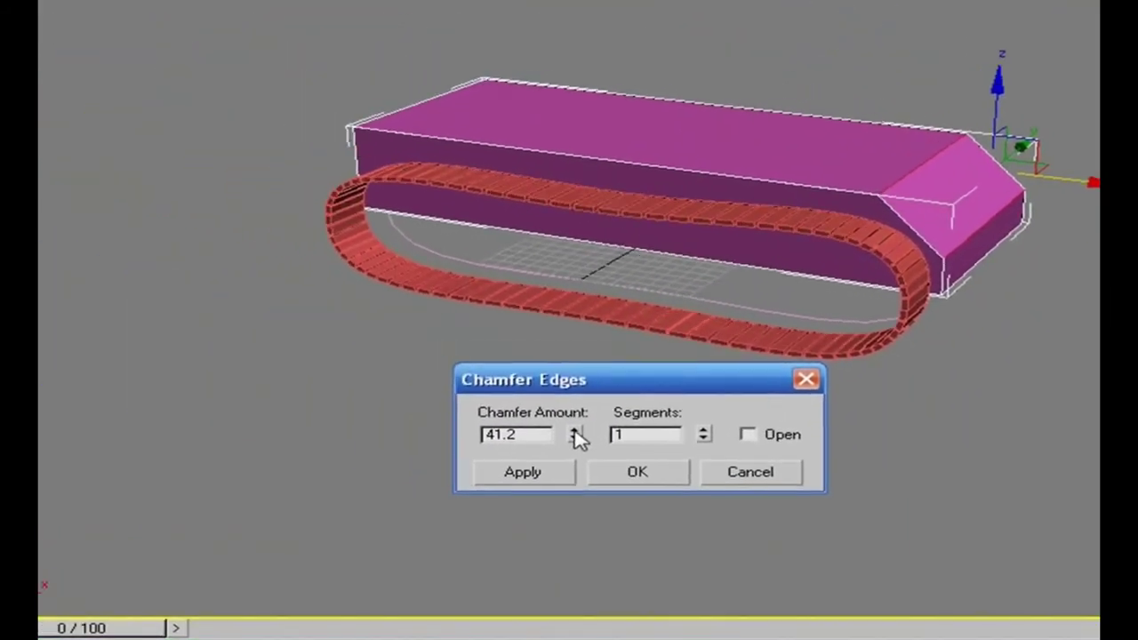
pyautogui.moveTo(576, 435)
pyautogui.mouseDown()
pyautogui.moveTo(576, 416)
pyautogui.moveTo(576, 447)
pyautogui.mouseUp()
pyautogui.click(541, 474)
# Step: Chamfer the box's upper edge at the opposite end by 10.125 with 9 segments
pyautogui.keyDown('alt'); pyautogui.moveTo(772, 559); pyautogui.dragTo(1067, 476, button='middle'); pyautogui.keyUp('alt')
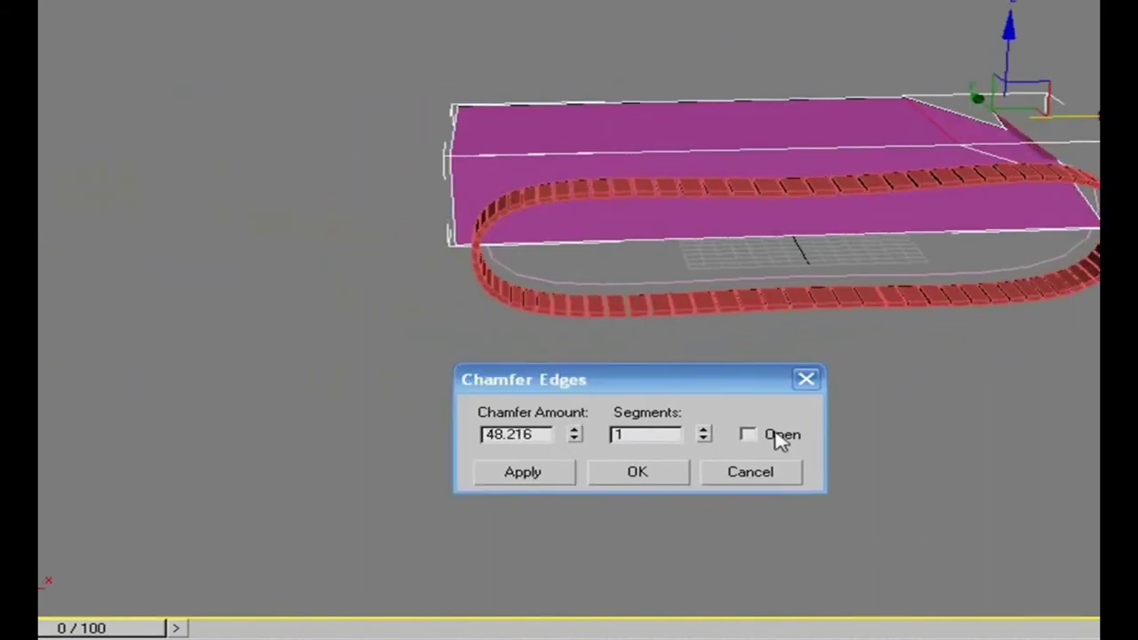
pyautogui.click(455, 136)
pyautogui.moveTo(576, 435); pyautogui.dragTo(547, 516)
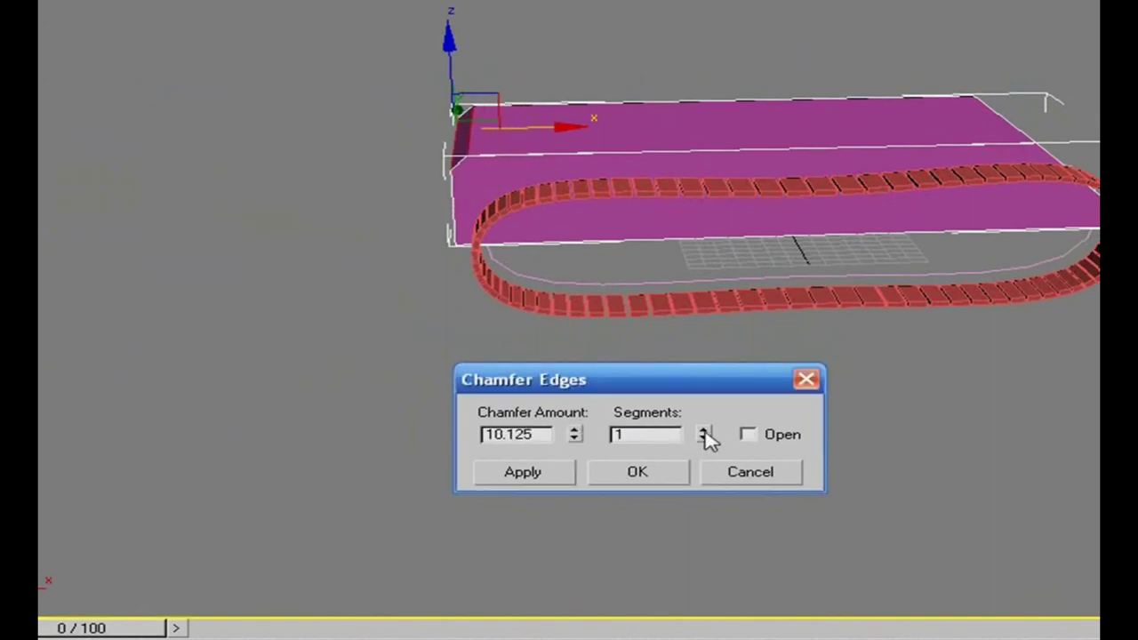
pyautogui.moveTo(705, 437); pyautogui.dragTo(693, 415)
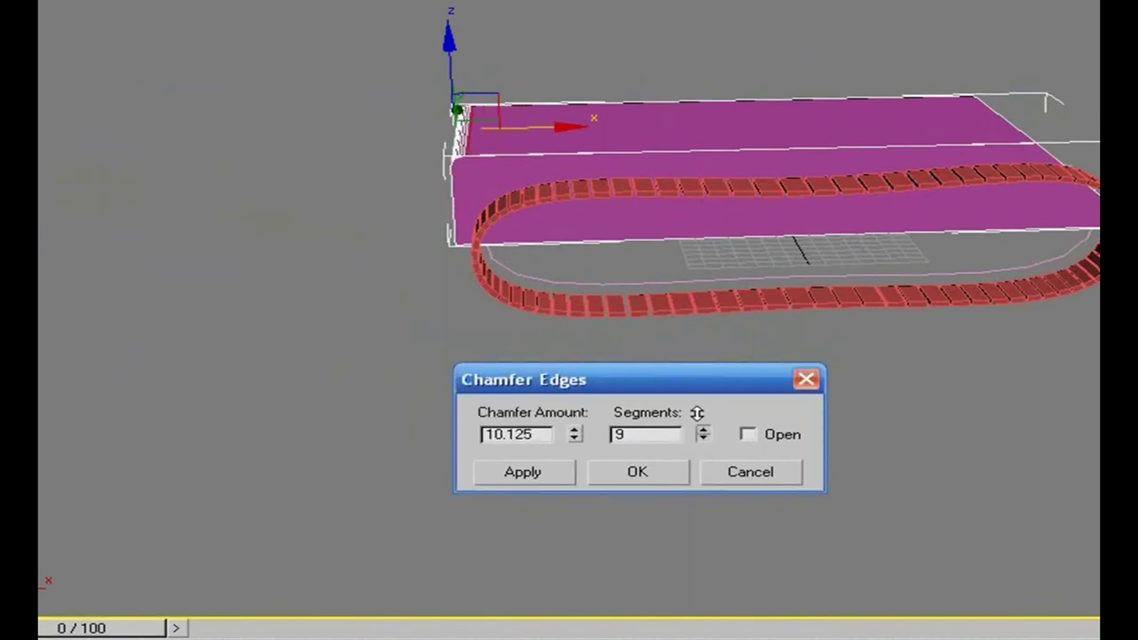
pyautogui.click(655, 483)
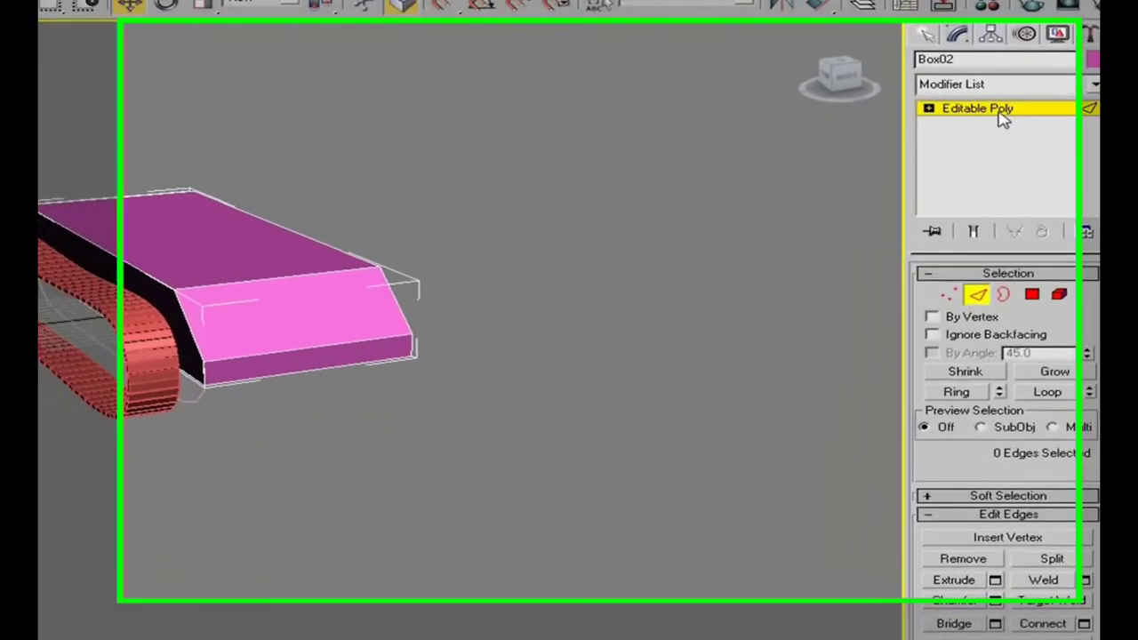
# Step: Leave edge editing and raise the chamfered body box along Z so it sits higher above the belt
pyautogui.click(967, 134)
pyautogui.click(679, 209)
pyautogui.click(200, 261)
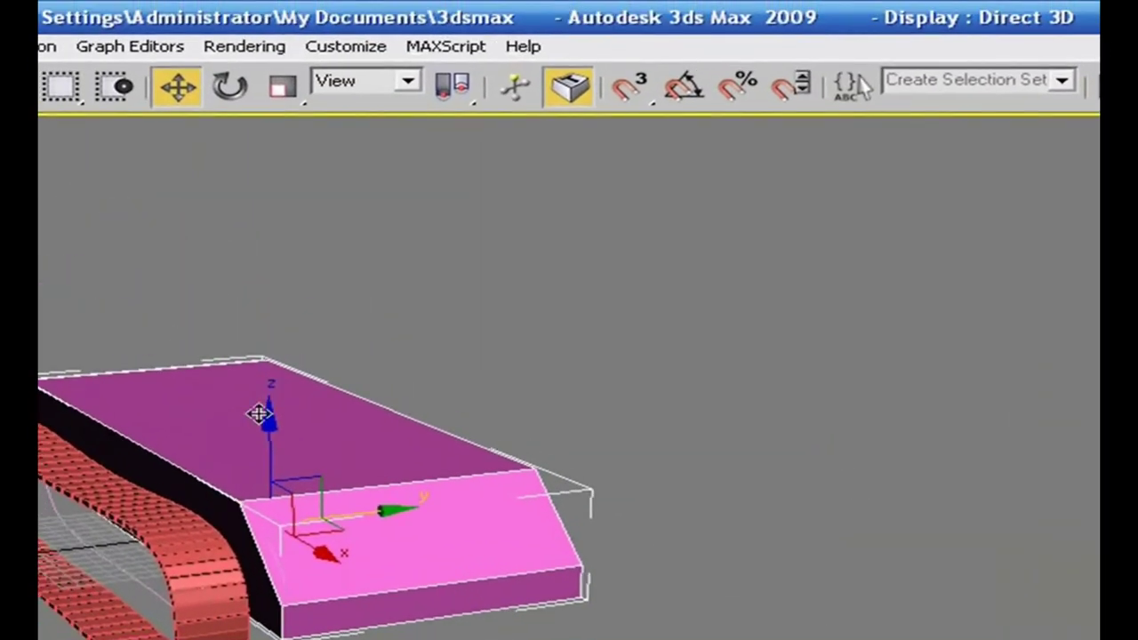
pyautogui.moveTo(118, 239); pyautogui.dragTo(115, 216)
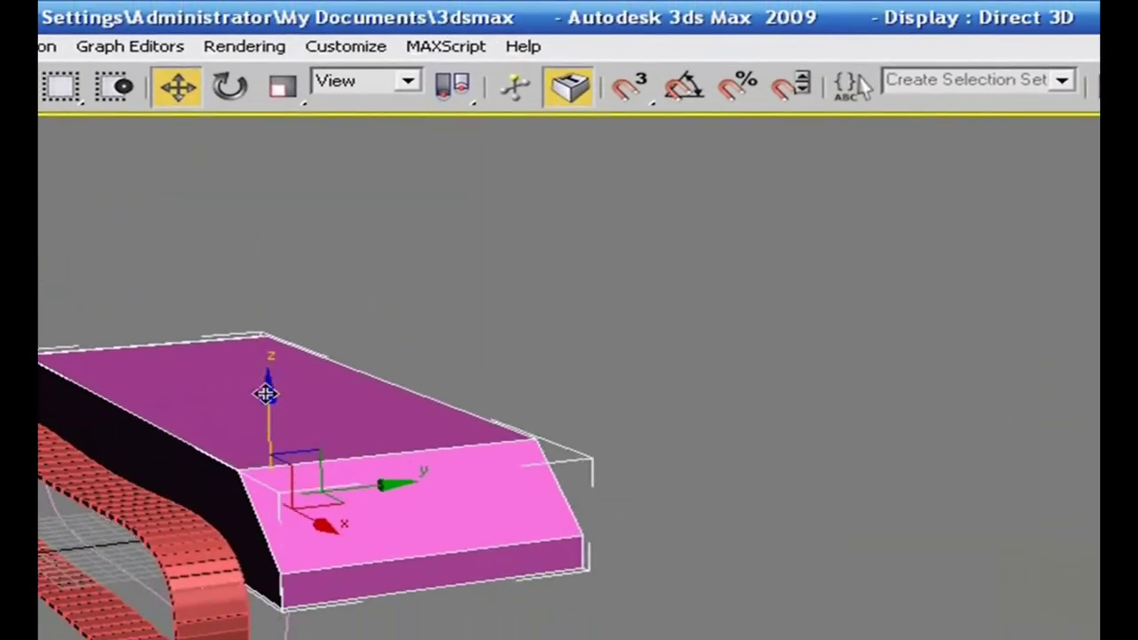
pyautogui.moveTo(267, 393); pyautogui.dragTo(264, 376)
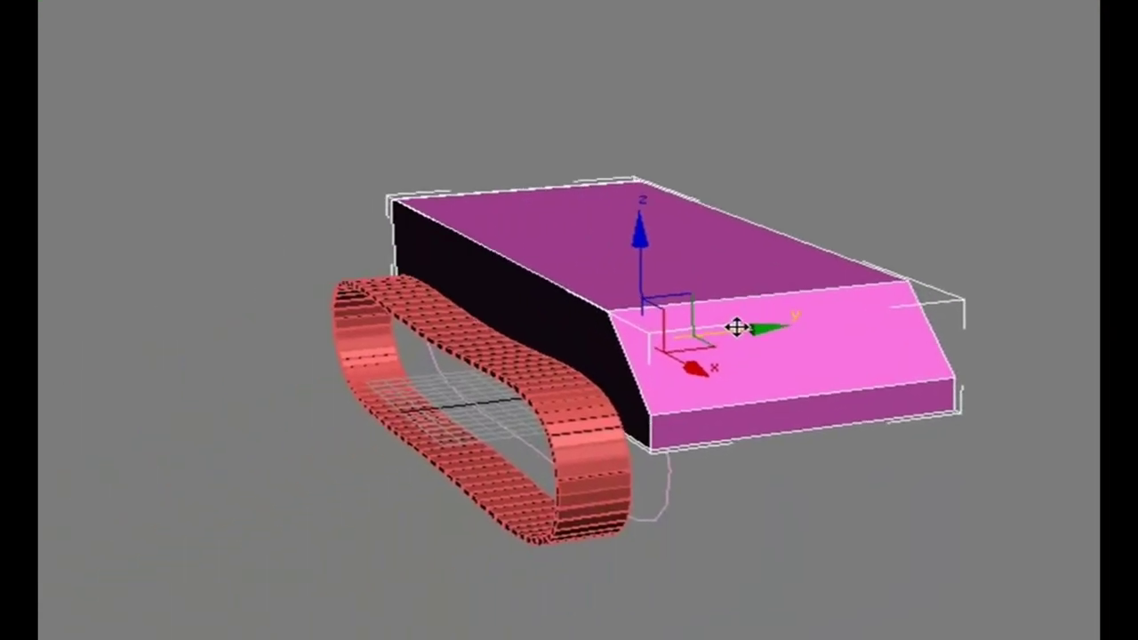
pyautogui.keyDown('alt'); pyautogui.moveTo(750, 401); pyautogui.dragTo(988, 597, button='middle'); pyautogui.keyUp('alt')
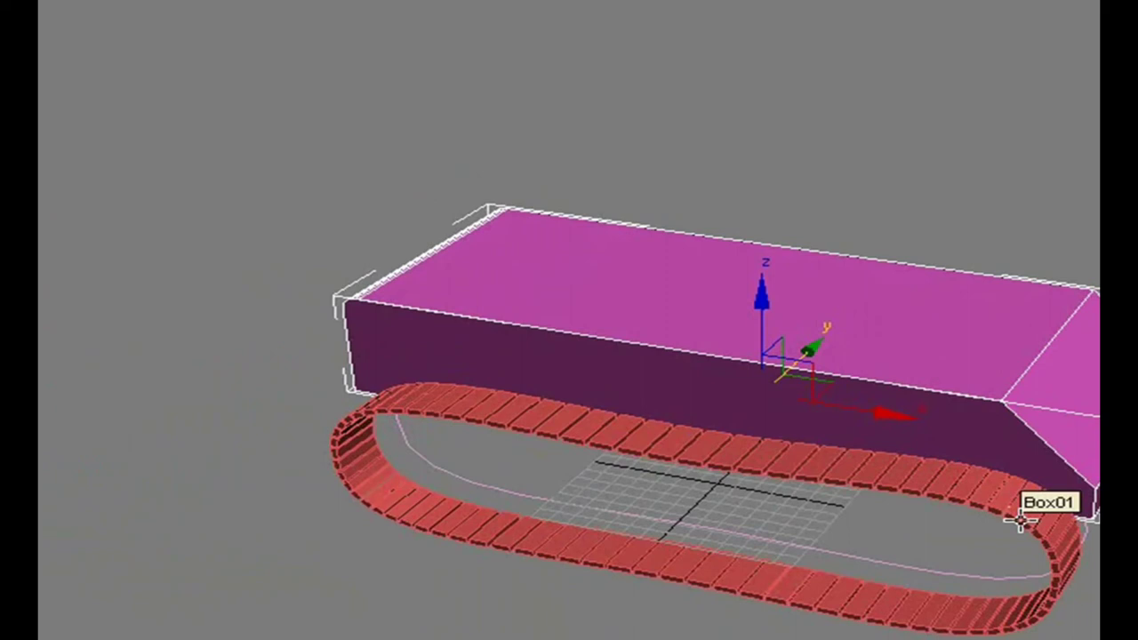
# Step: Select the body box and start wiring from its Transform X Position parameter
pyautogui.click(1077, 579)
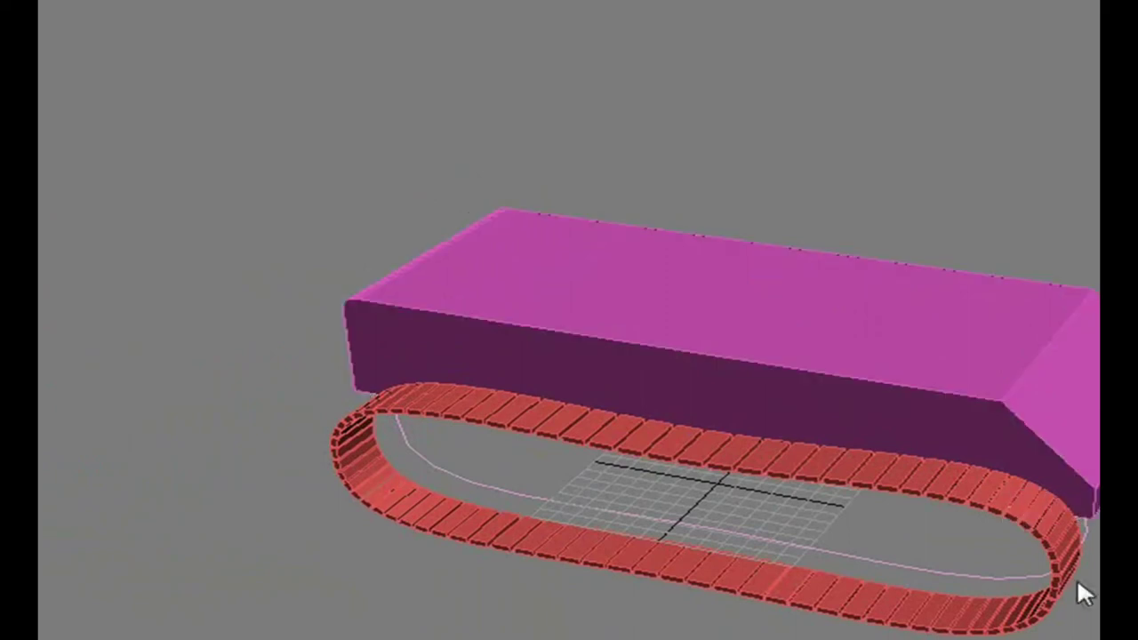
pyautogui.click(971, 498)
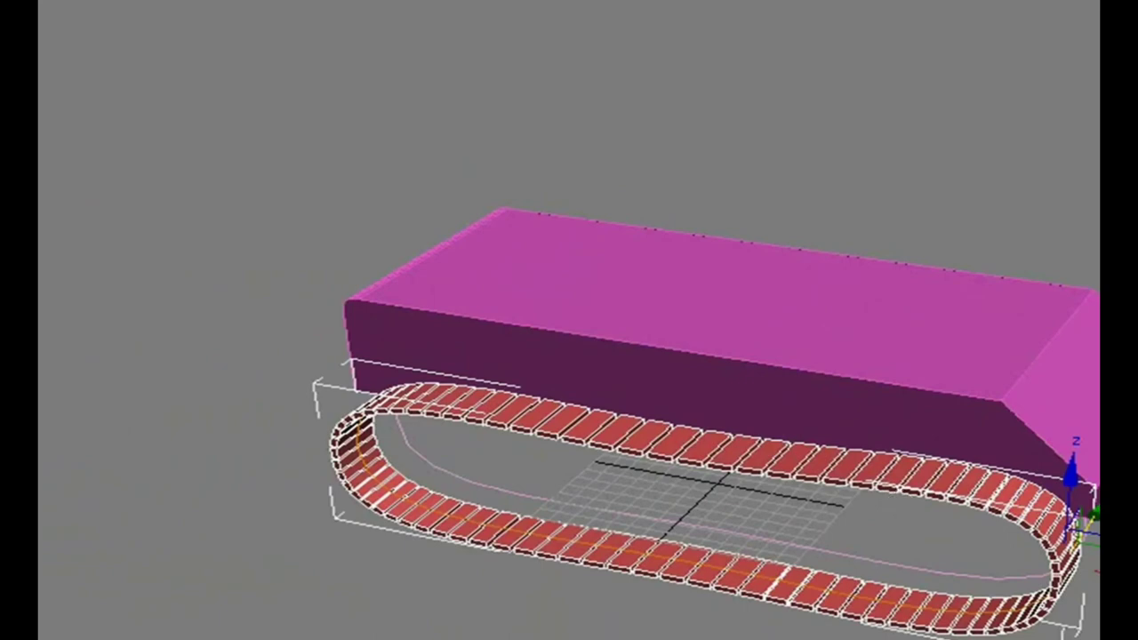
pyautogui.click(984, 322)
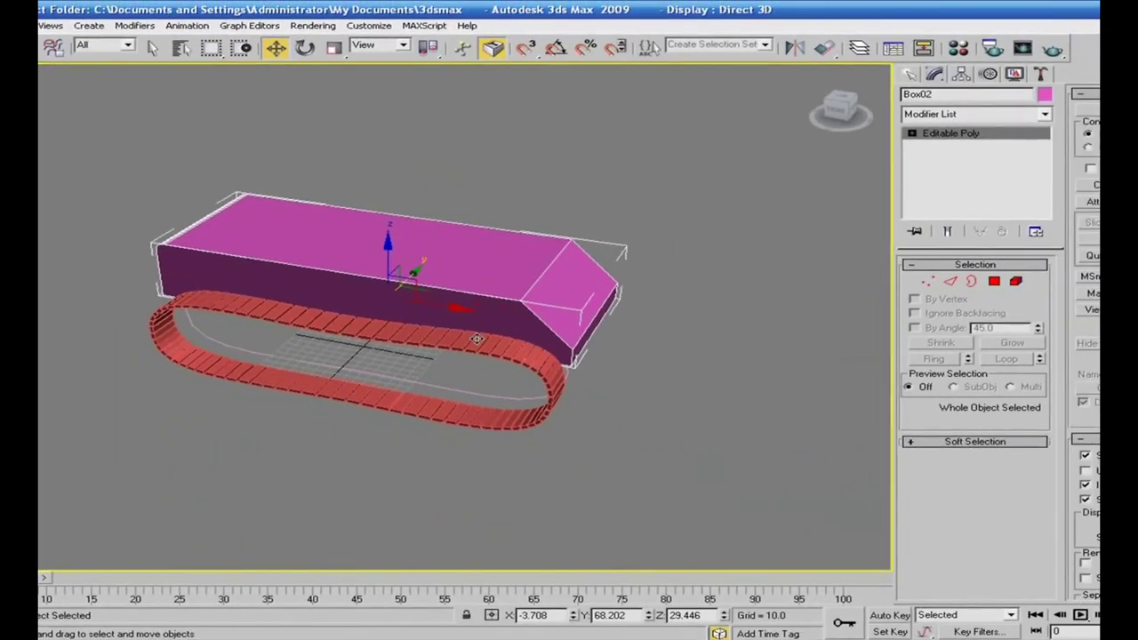
pyautogui.rightClick(500, 270)
pyautogui.moveTo(509, 397)
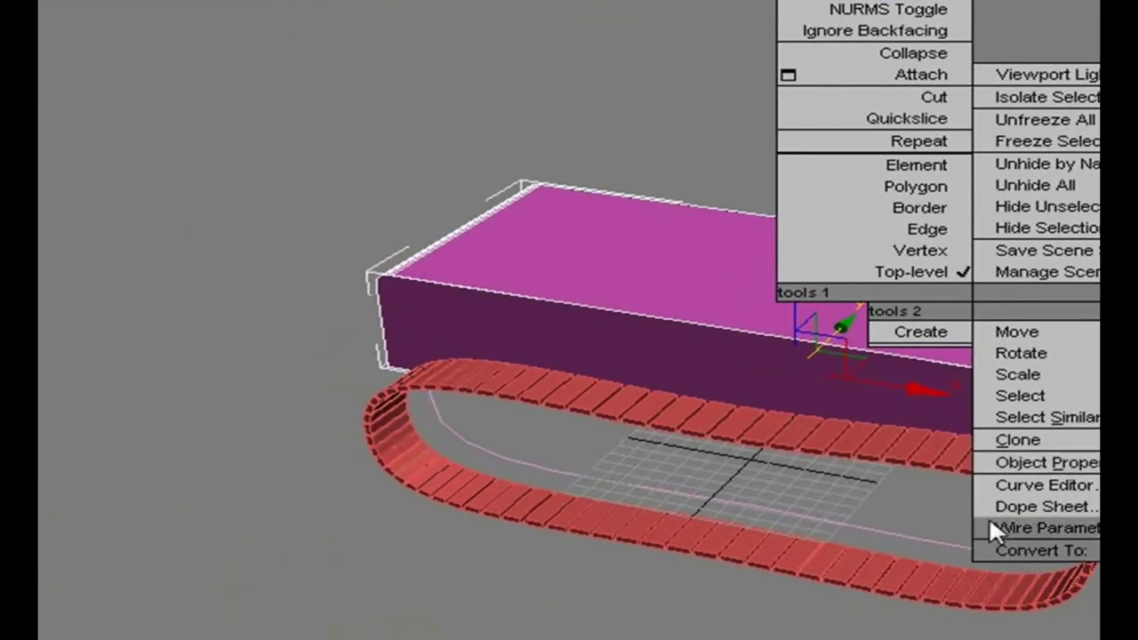
pyautogui.rightClick(797, 374)
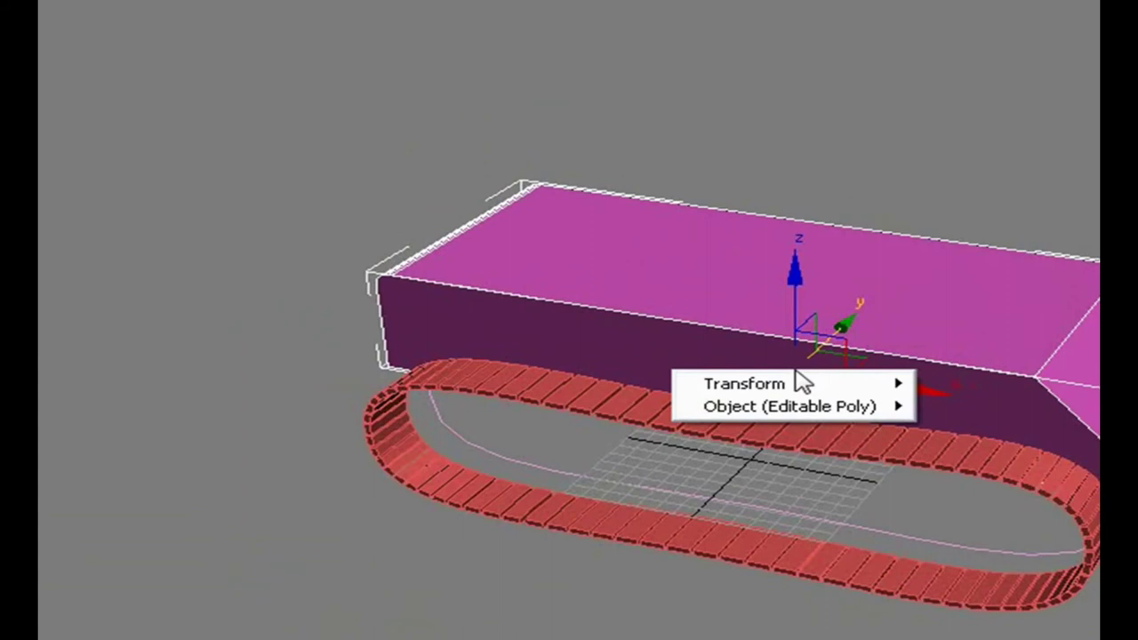
pyautogui.moveTo(801, 384)
pyautogui.moveTo(957, 388)
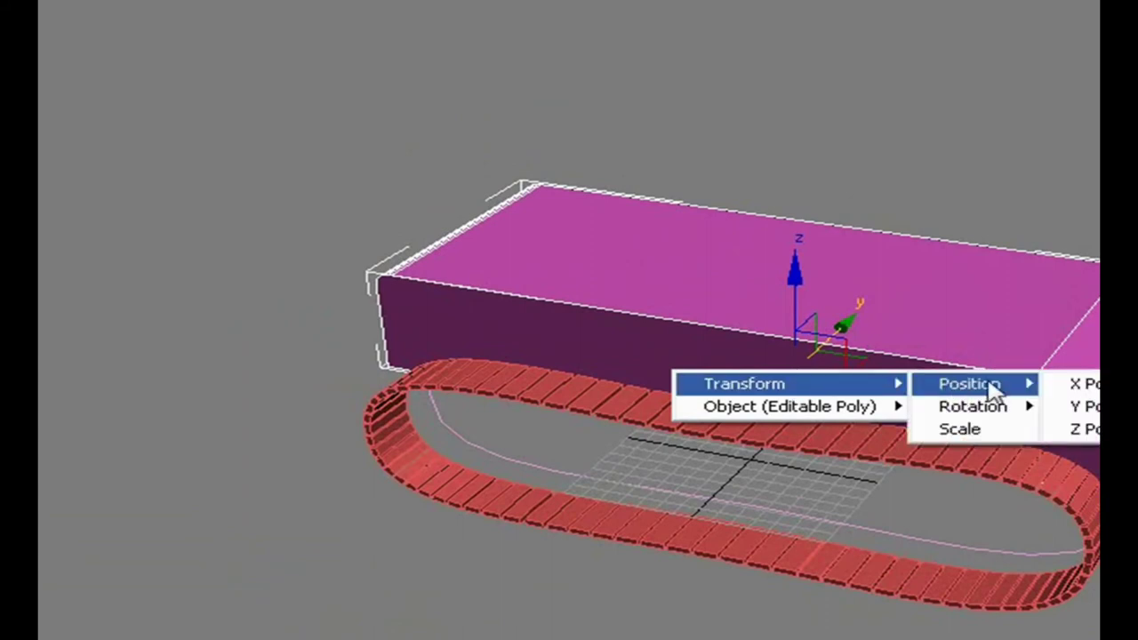
pyautogui.click(1076, 385)
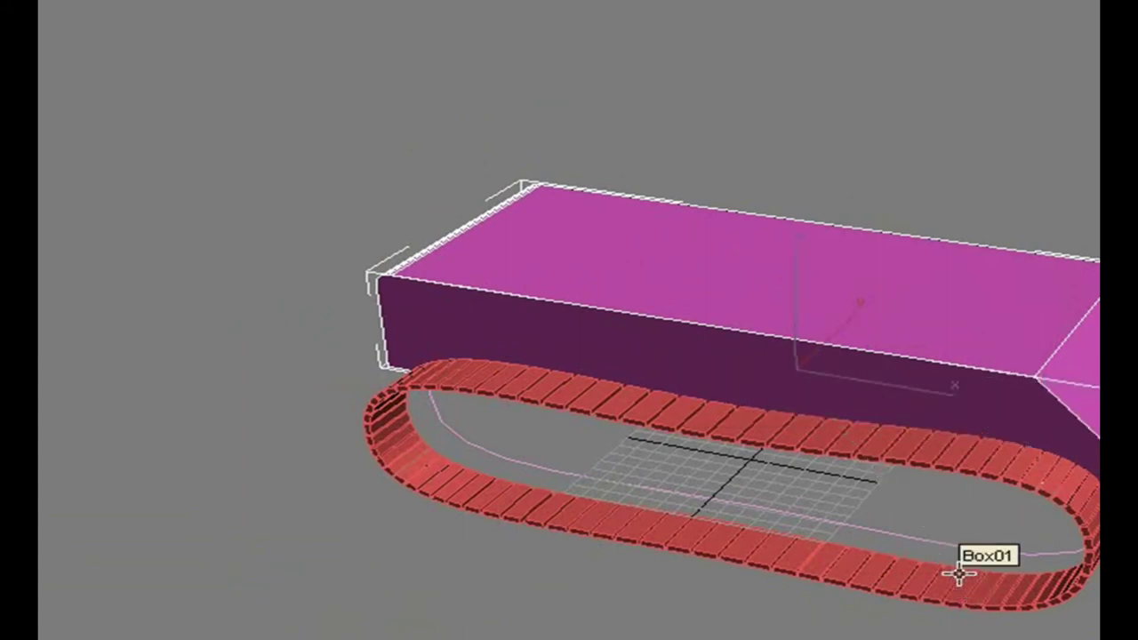
# Step: Pick the belt as wiring target and choose its PathDeform Percent along path parameter
pyautogui.click(959, 575)
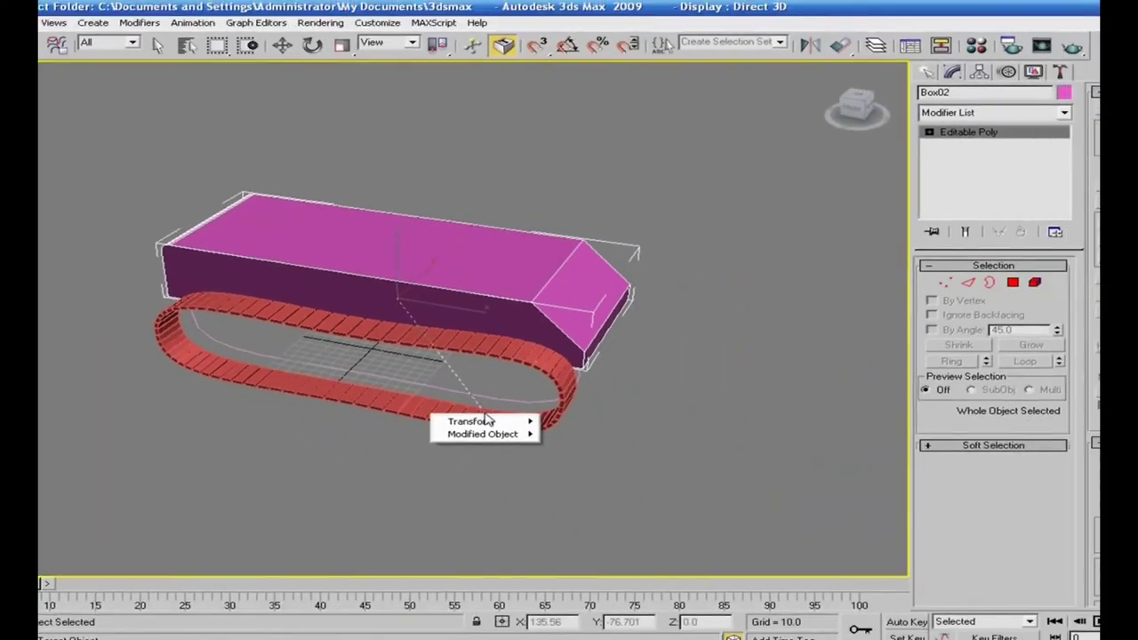
pyautogui.moveTo(925, 588)
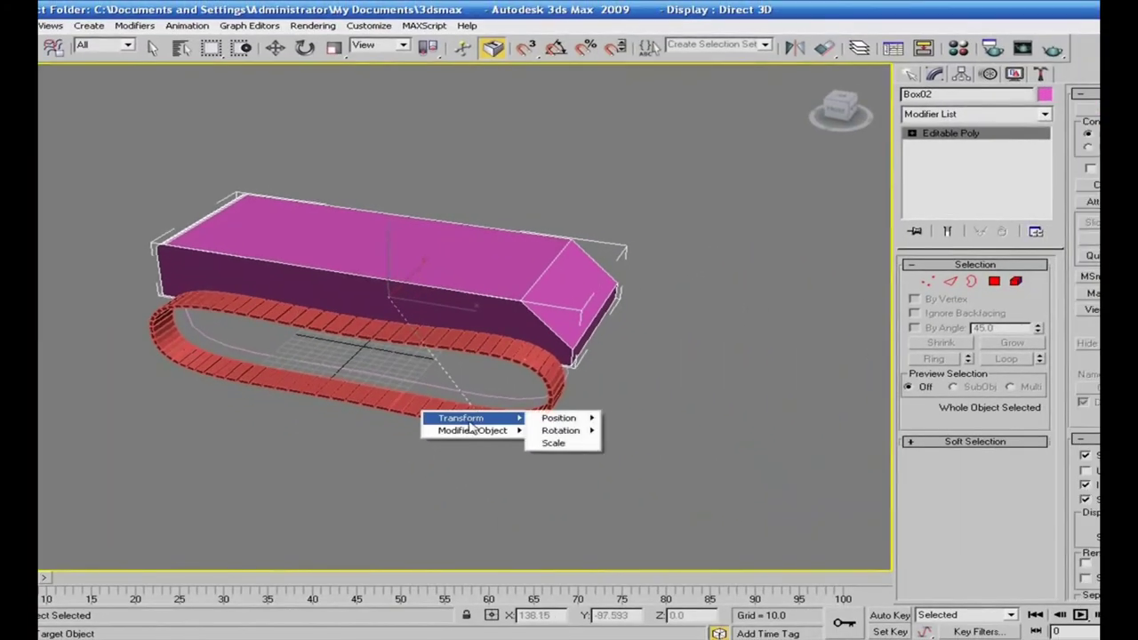
pyautogui.moveTo(564, 432)
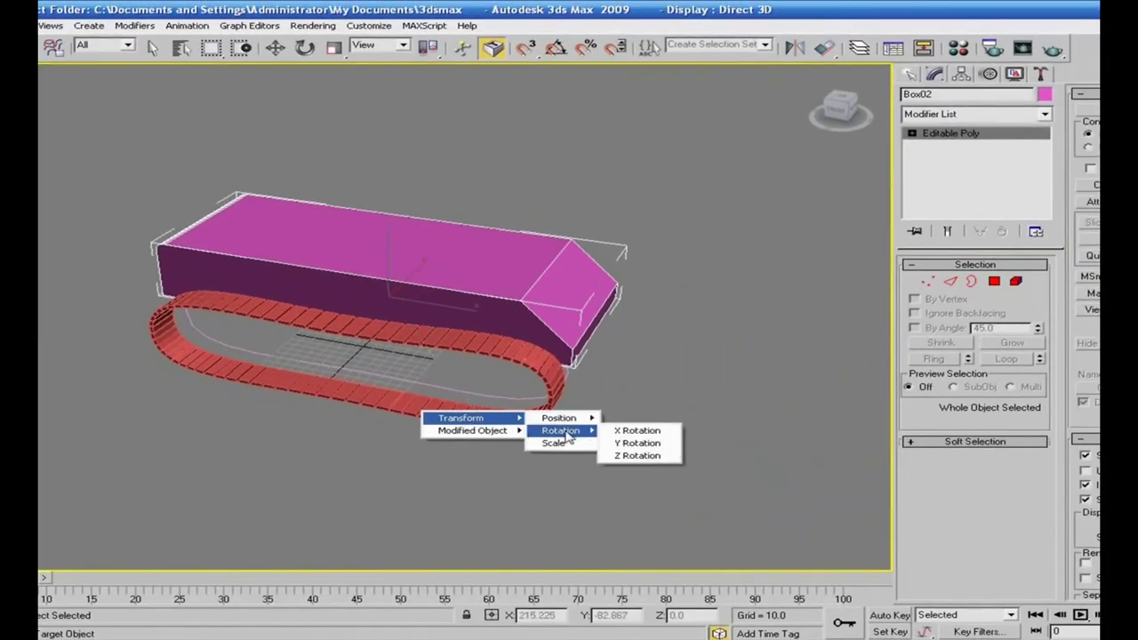
pyautogui.moveTo(493, 433)
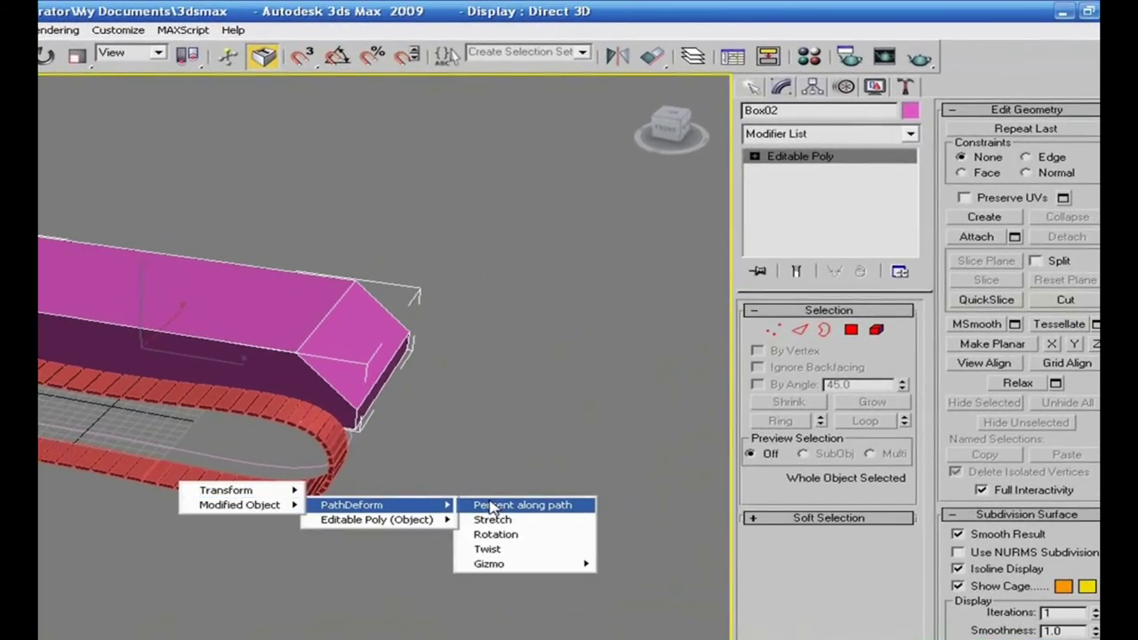
pyautogui.click(691, 432)
# Step: Connect Box02's X Position one-way to Box01's Percent along path and test it by moving the body along X
pyautogui.moveTo(229, 217); pyautogui.dragTo(616, 208)
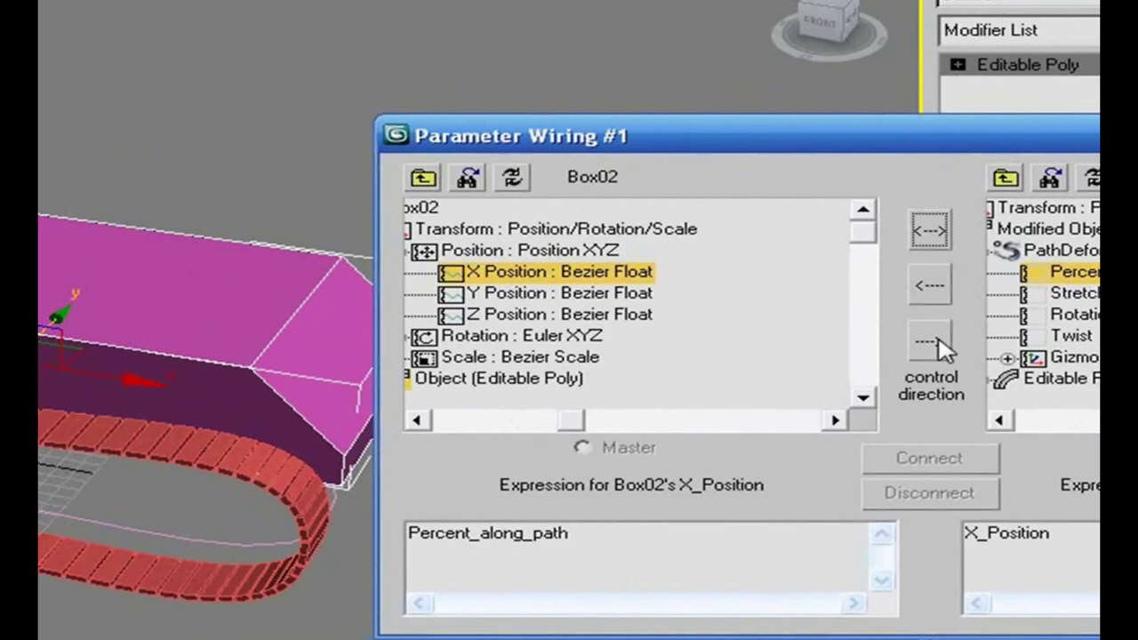
pyautogui.click(938, 344)
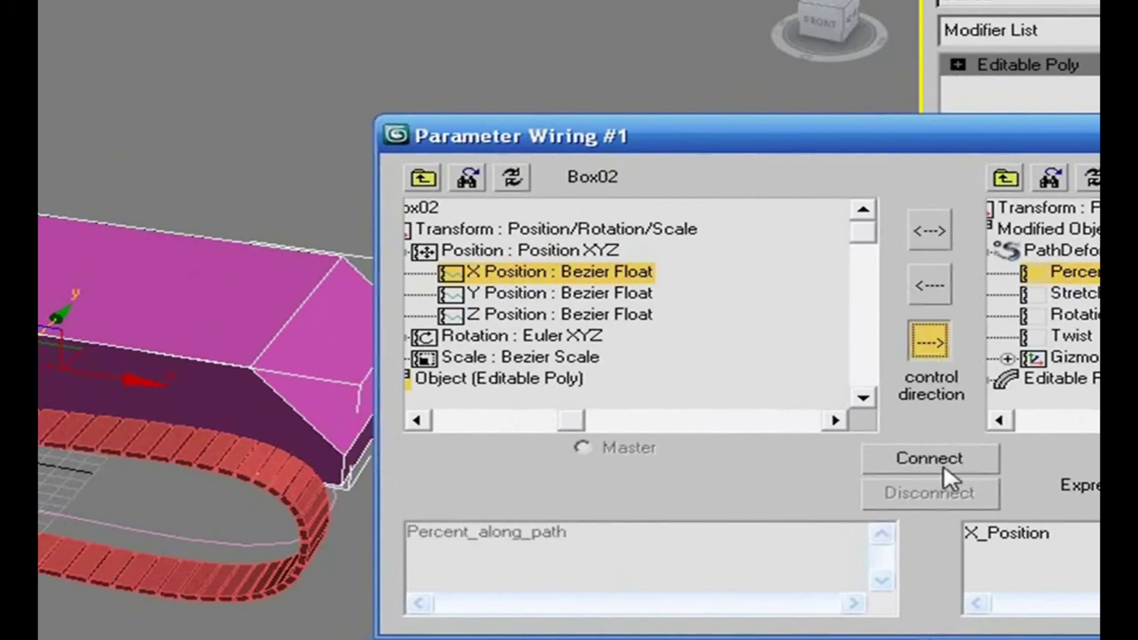
pyautogui.click(946, 468)
pyautogui.moveTo(146, 379); pyautogui.dragTo(312, 390)
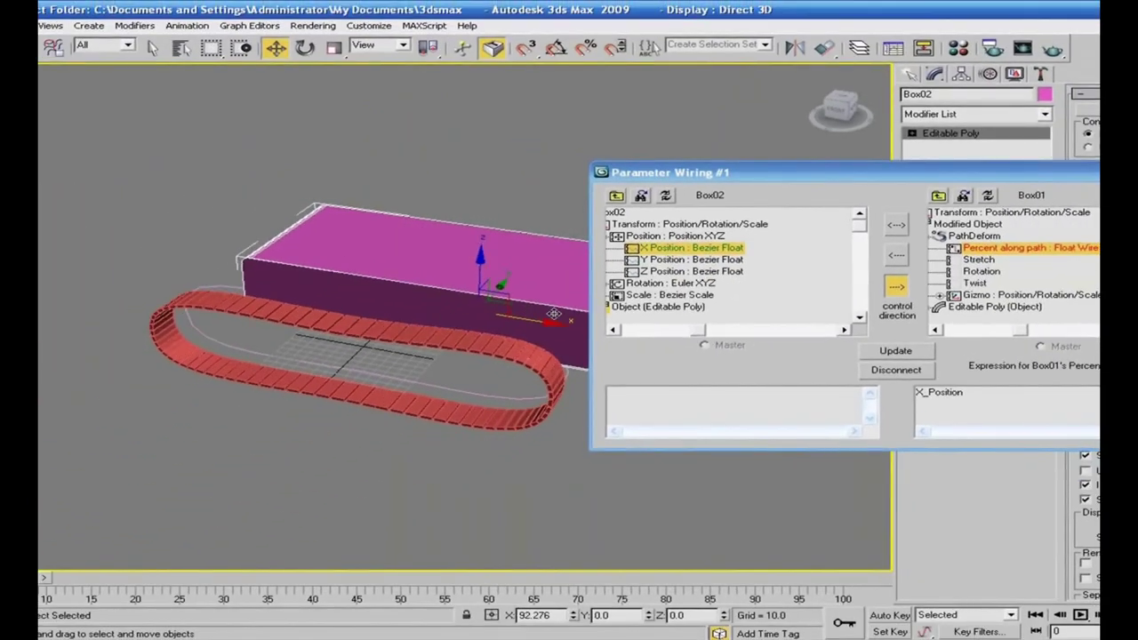
pyautogui.moveTo(553, 314); pyautogui.dragTo(492, 302)
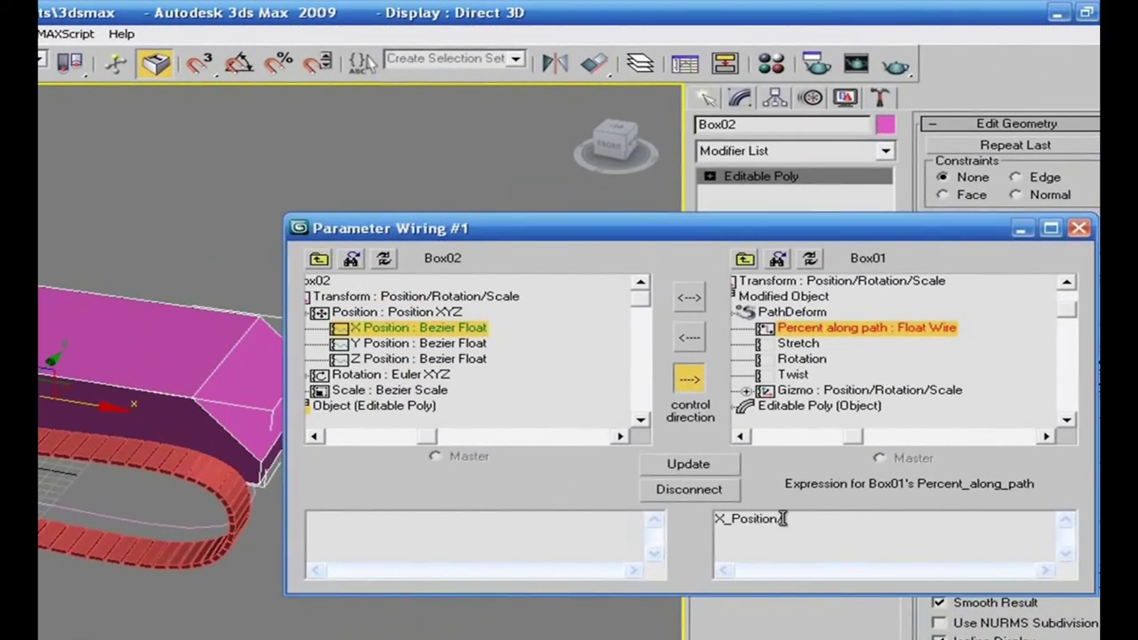
# Step: Change the Percent along path expression to X_Position/100, update the wire and test it by moving the body along X
pyautogui.click(716, 469)
pyautogui.moveTo(120, 407); pyautogui.dragTo(132, 407)
pyautogui.moveTo(144, 408); pyautogui.dragTo(159, 410)
pyautogui.rightClick(160, 410)
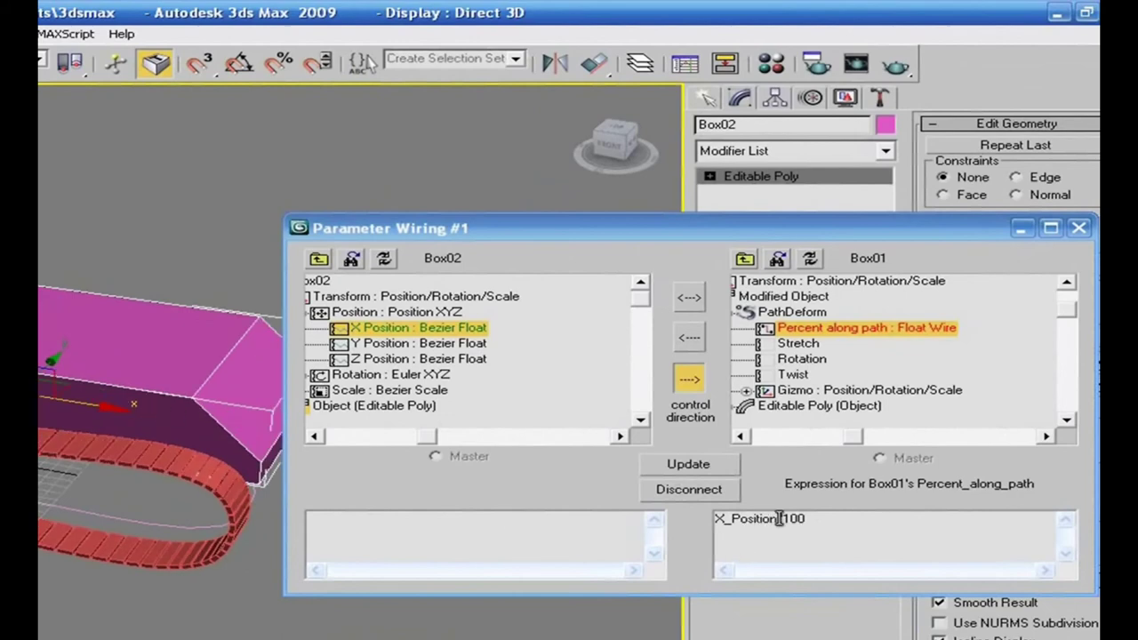
# Step: Change the wiring expression to X_Position/200, update it and test the belt by moving the body along X
pyautogui.moveTo(781, 518); pyautogui.dragTo(791, 519)
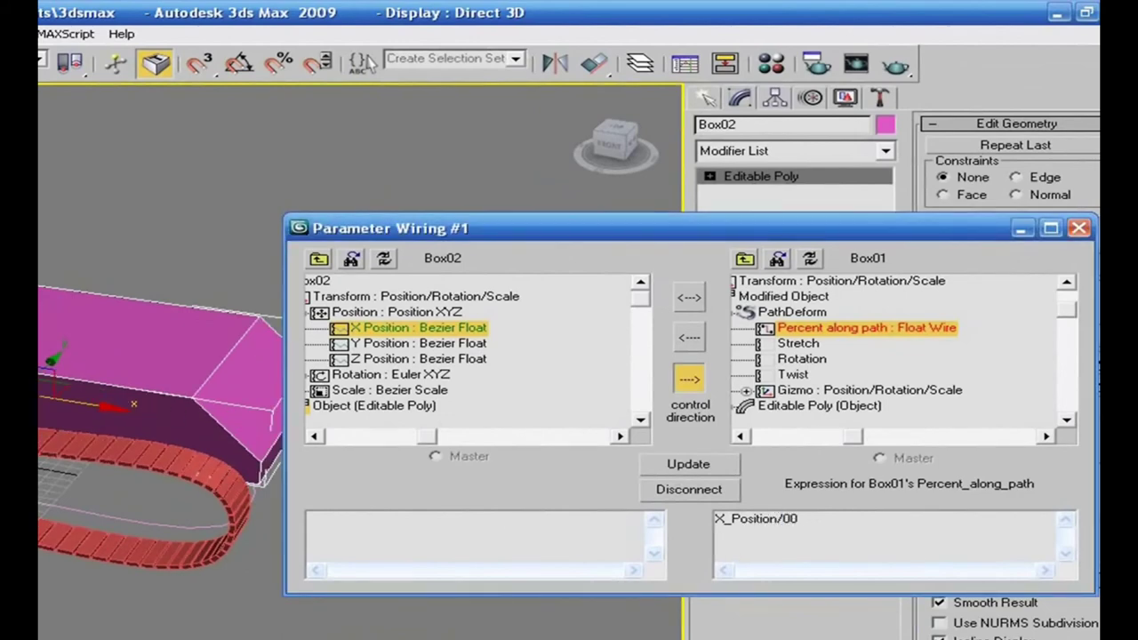
pyautogui.click(676, 465)
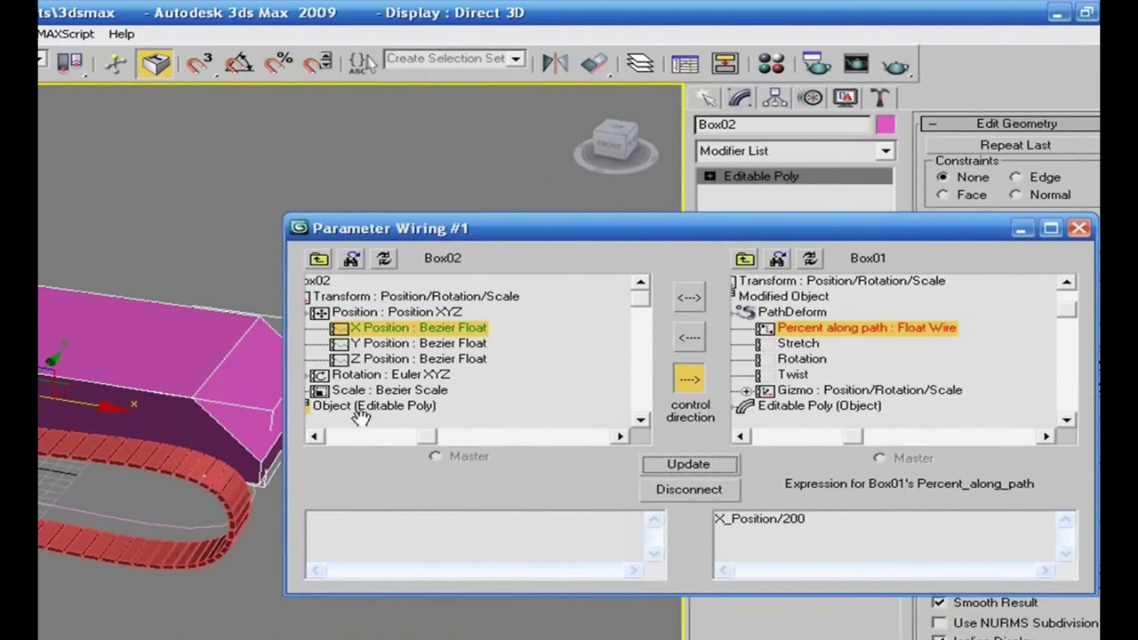
pyautogui.moveTo(114, 412); pyautogui.dragTo(133, 410)
# Step: Link the belt to the body box as its child and test the link by moving the body along X
pyautogui.click(51, 71)
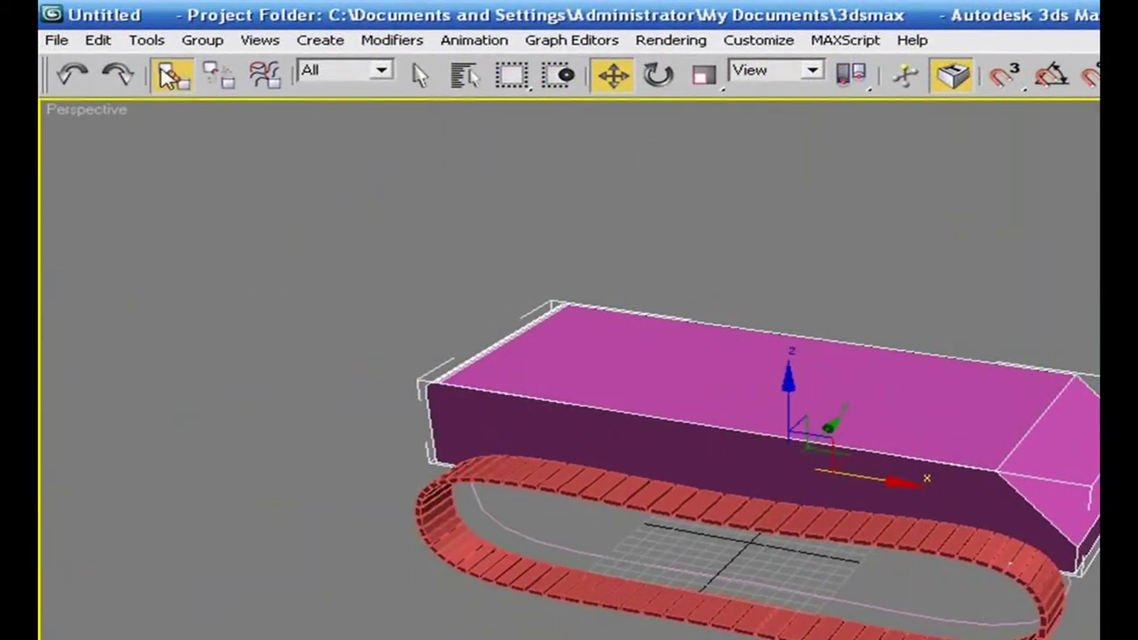
pyautogui.moveTo(587, 589); pyautogui.dragTo(677, 397)
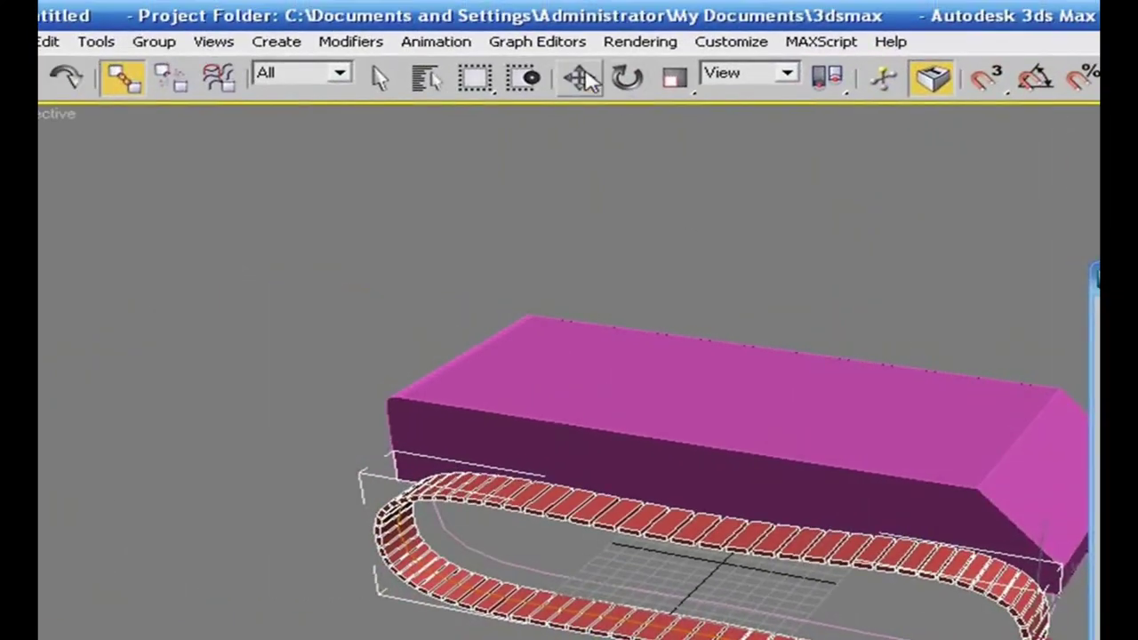
pyautogui.click(583, 78)
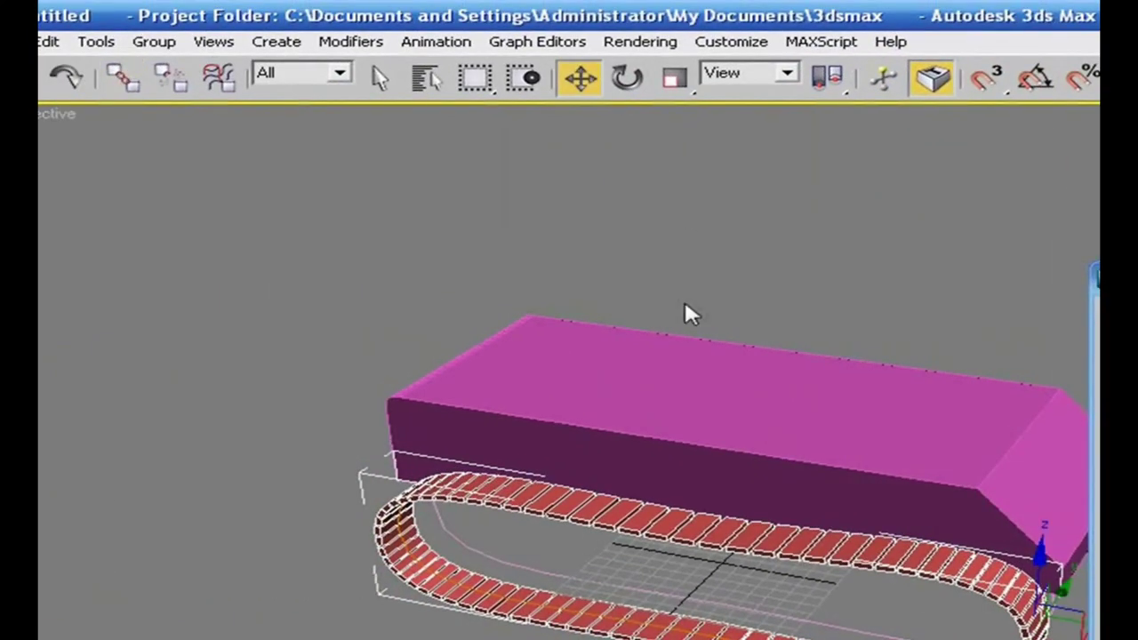
pyautogui.click(879, 419)
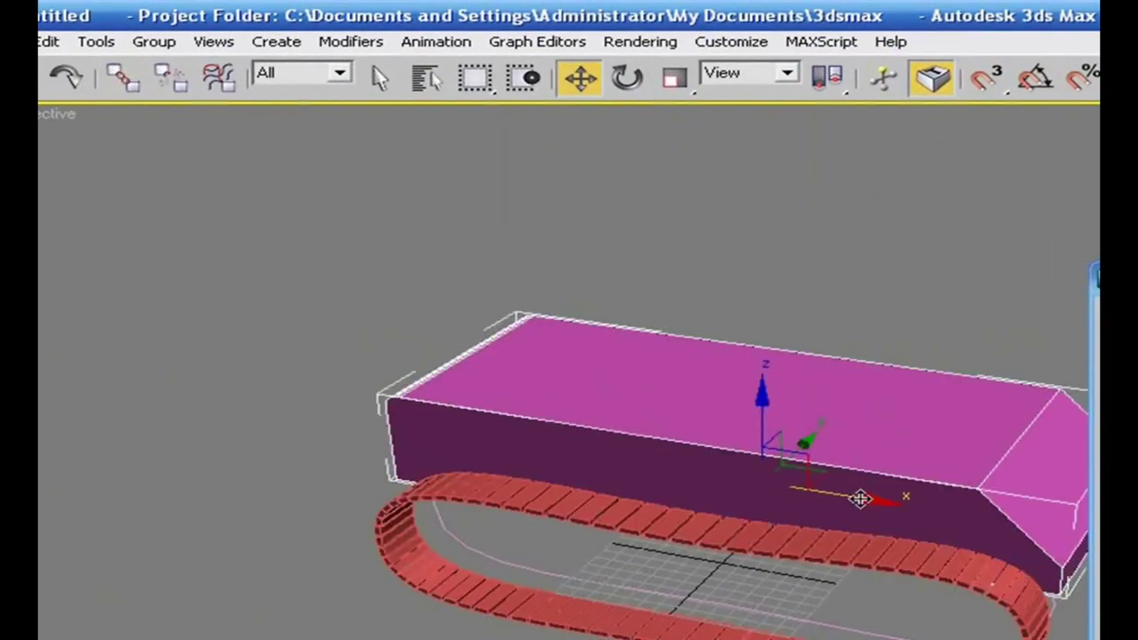
pyautogui.moveTo(863, 499); pyautogui.dragTo(899, 494)
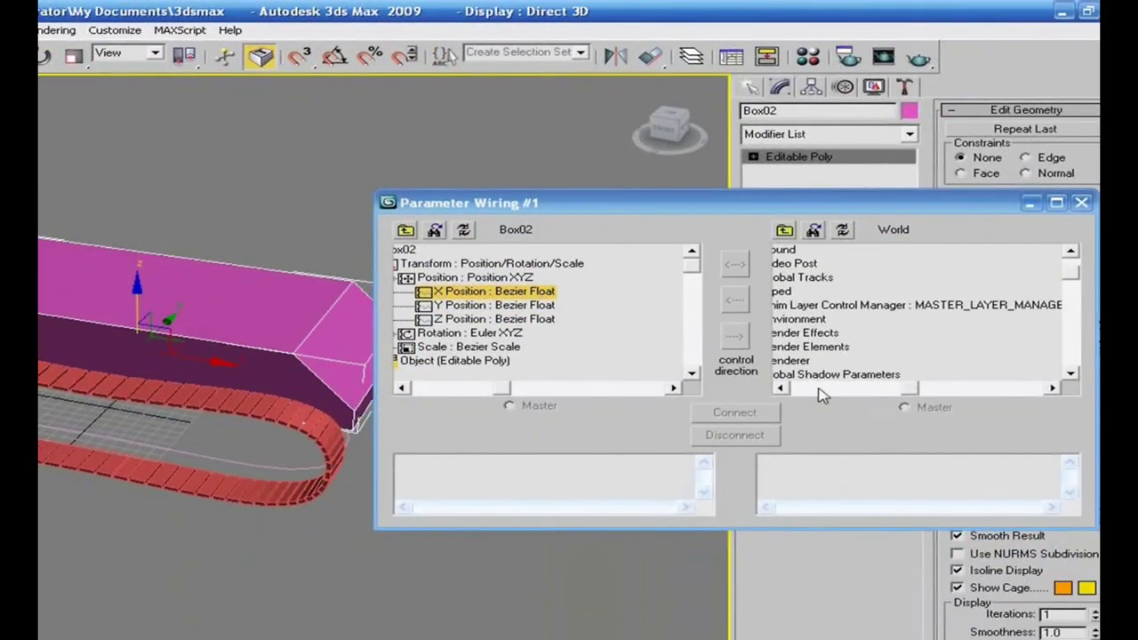
# Step: Load the belt's parameters as the wiring target and select its Percent along path parameter
pyautogui.moveTo(911, 394); pyautogui.dragTo(791, 395)
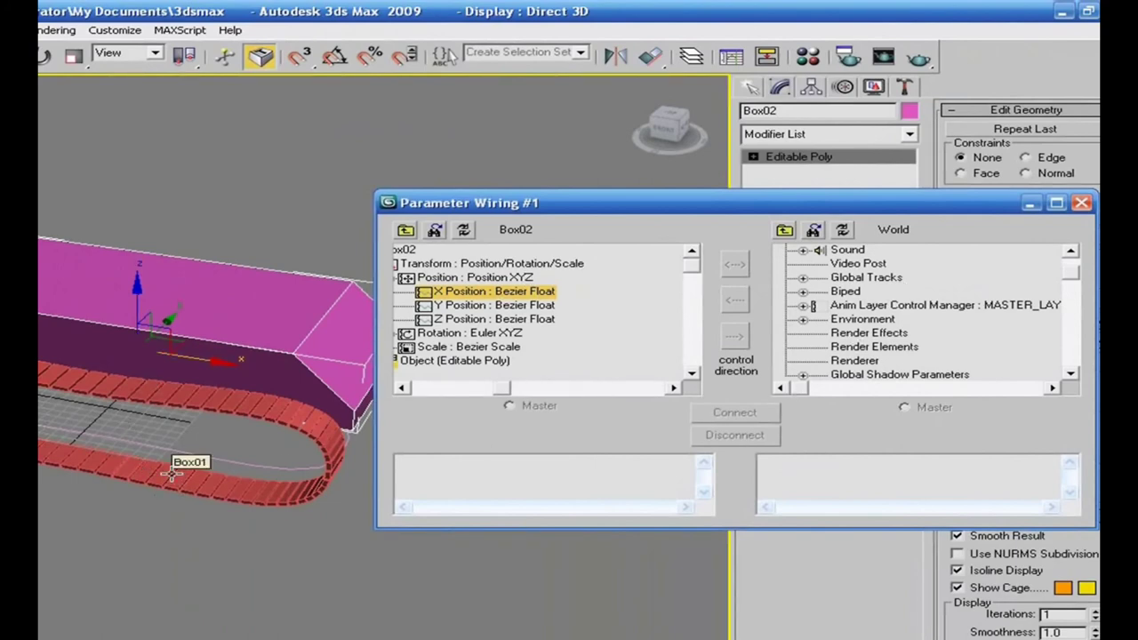
pyautogui.click(173, 472)
pyautogui.click(842, 230)
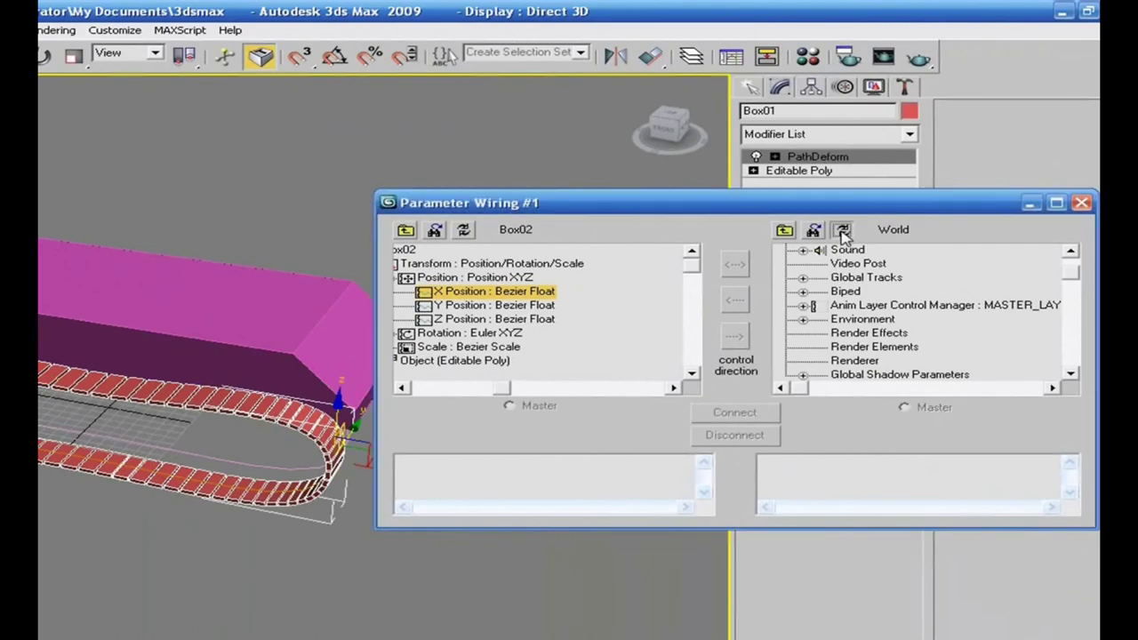
pyautogui.click(927, 322)
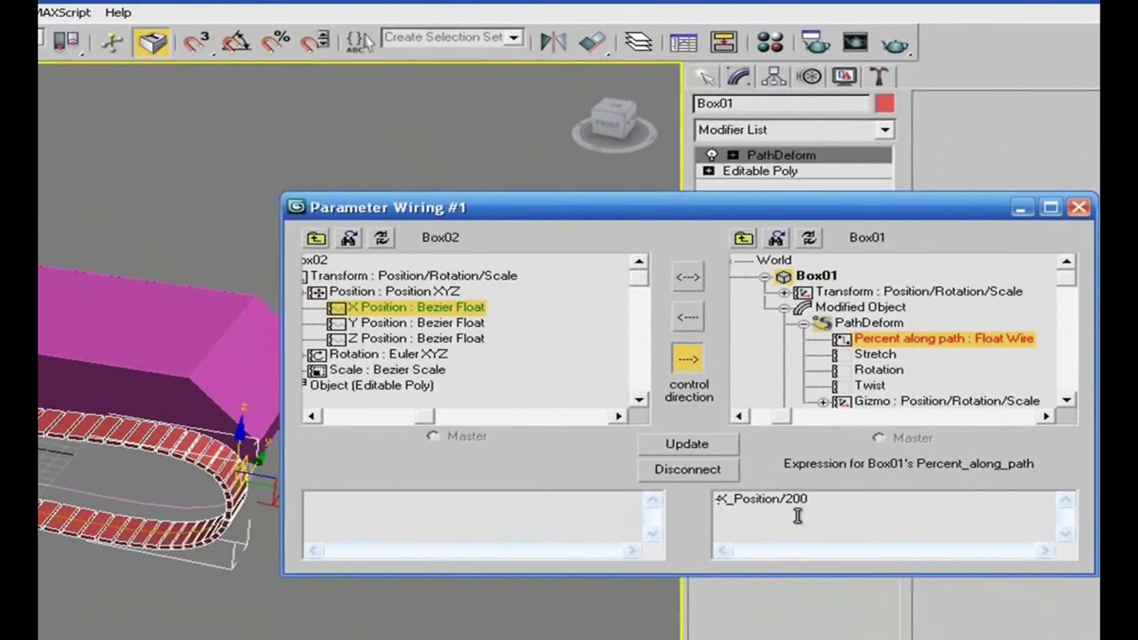
# Step: Set the Percent along path expression to -X_Position/400 and update the wire
pyautogui.write('4')
pyautogui.press('BackSpace')
pyautogui.write('4')
pyautogui.click(715, 448)
# Step: Move the body back and forth along X to test the belt's rotation, and undo the move
pyautogui.click(134, 387)
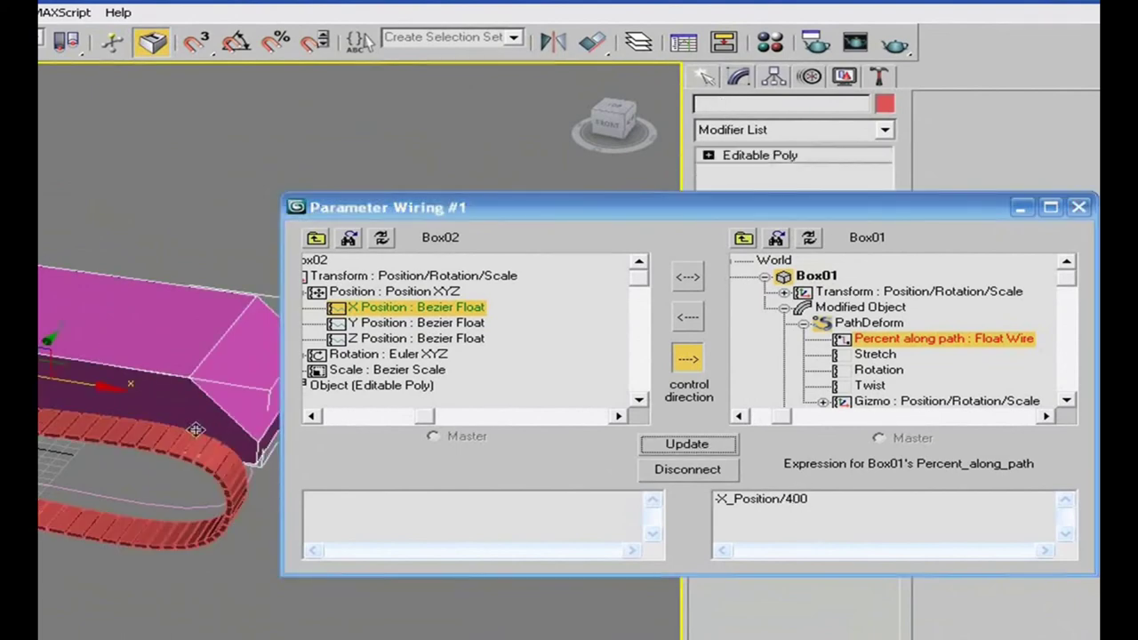
pyautogui.moveTo(111, 389); pyautogui.dragTo(174, 387)
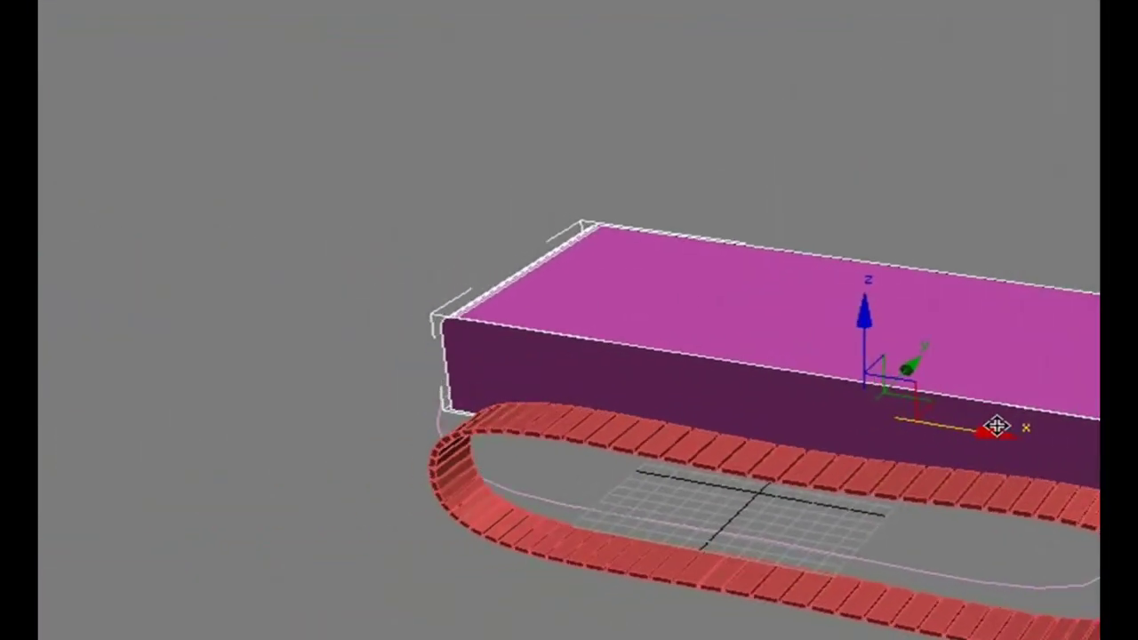
pyautogui.moveTo(997, 427); pyautogui.dragTo(811, 429)
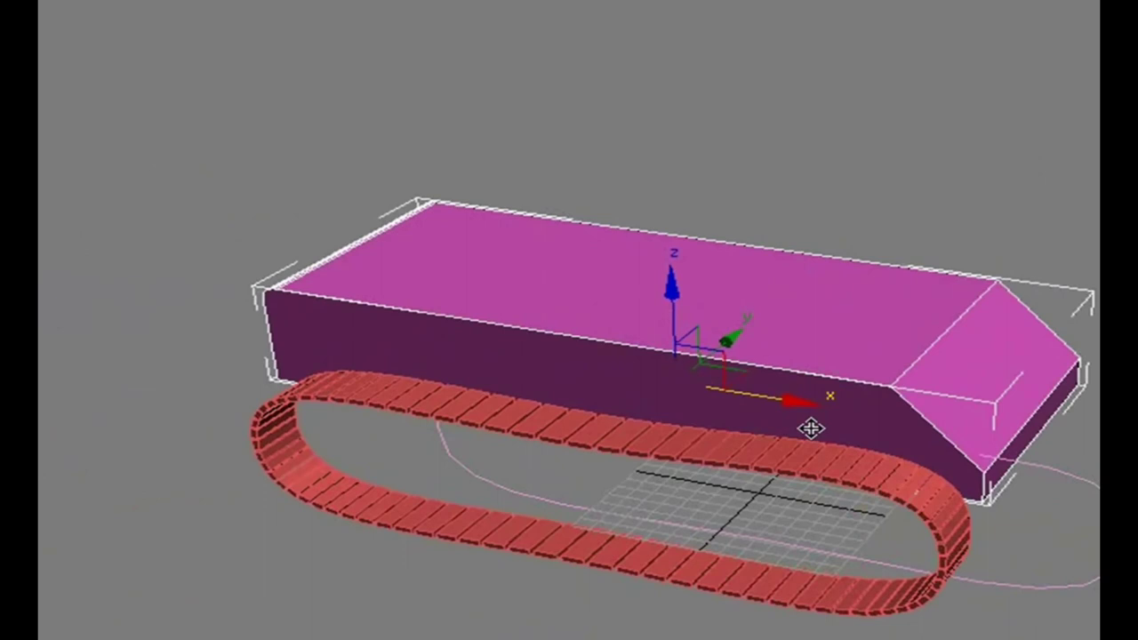
pyautogui.hotkey('ctrl', 'z')
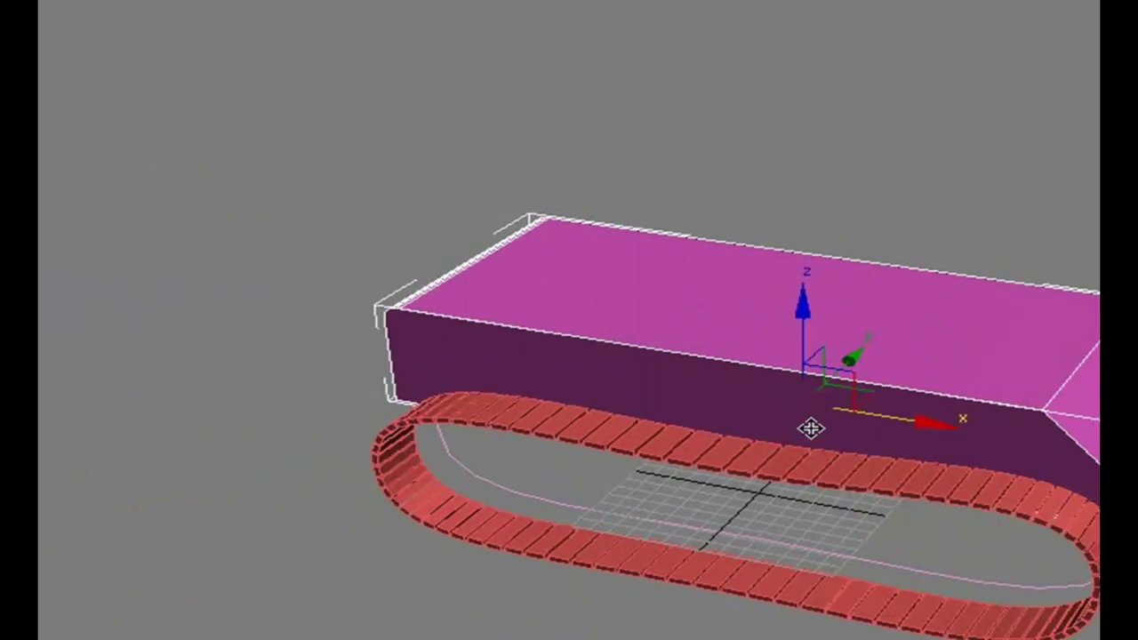
# Step: Hide the spline that serves as the belt's deformation path
pyautogui.click(602, 512)
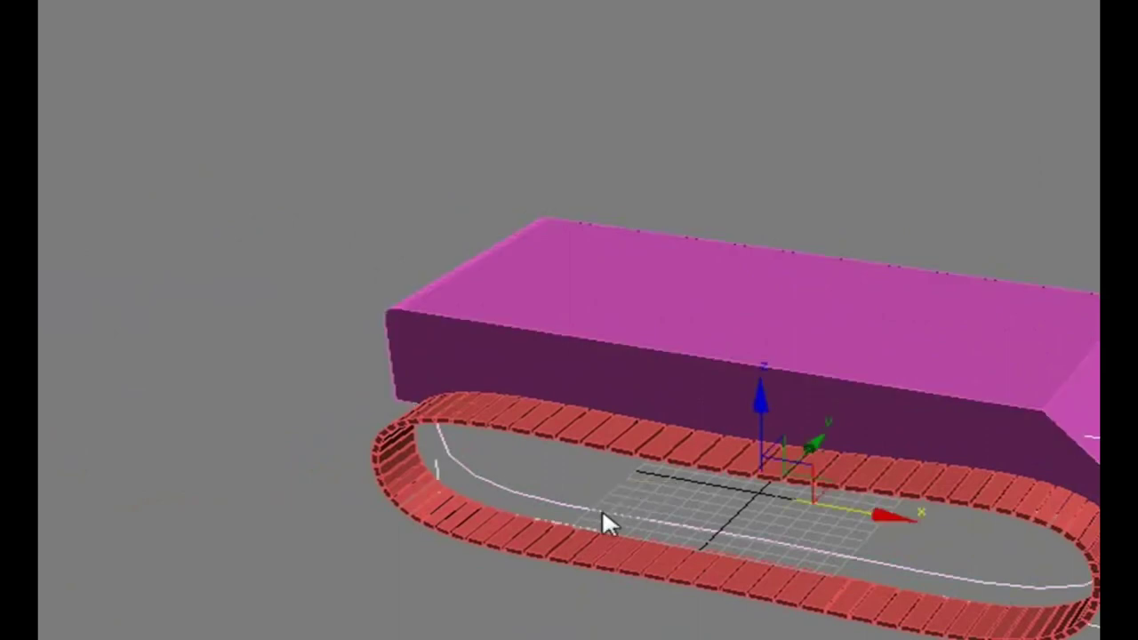
pyautogui.rightClick(603, 513)
pyautogui.click(613, 433)
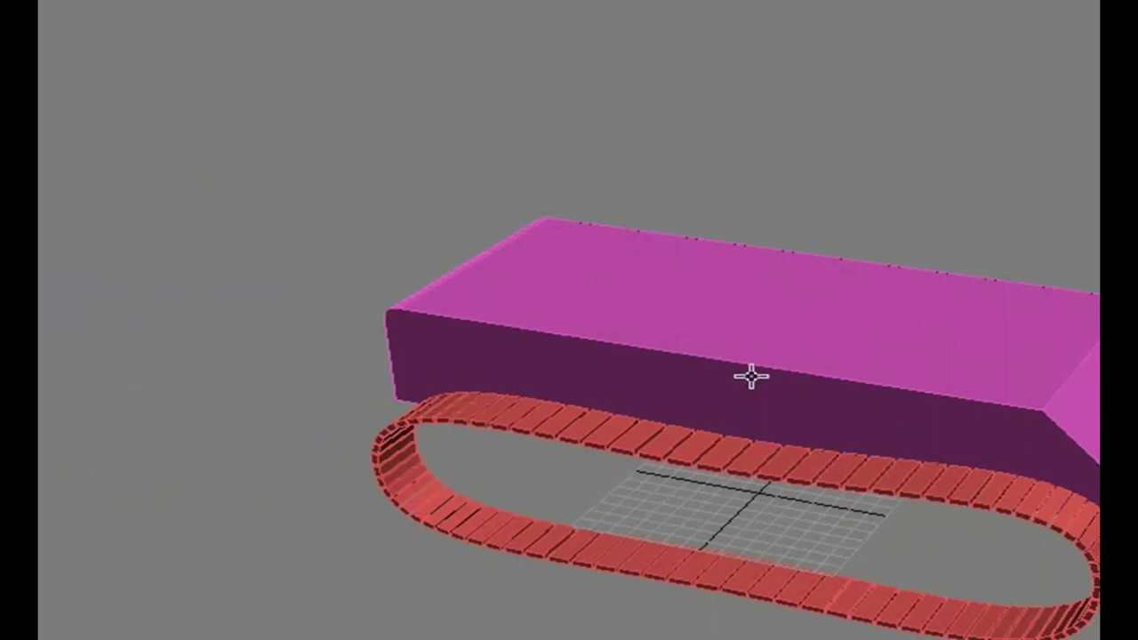
# Step: Move the body along X to test the belt's rolling without the path spline displayed, and undo the move
pyautogui.click(749, 343)
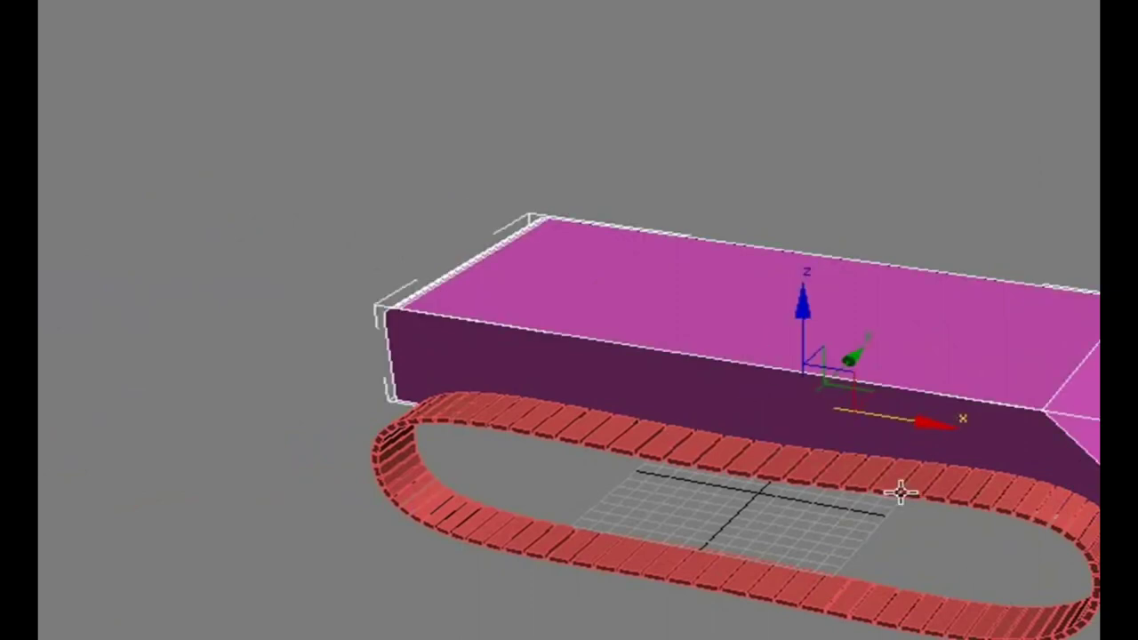
pyautogui.moveTo(928, 424); pyautogui.dragTo(994, 426)
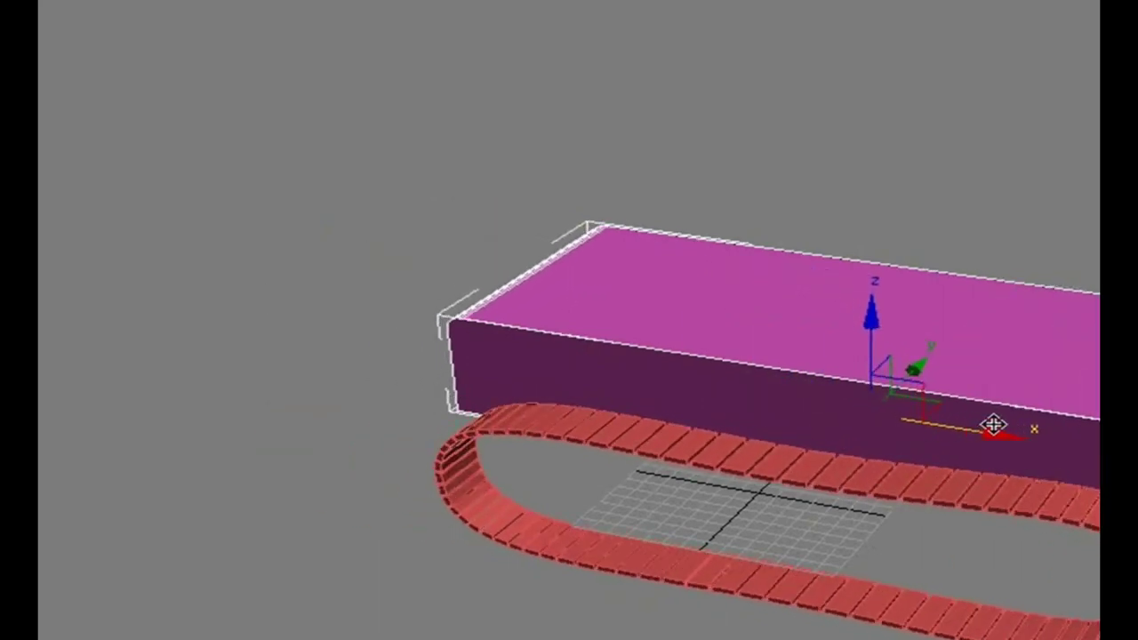
pyautogui.hotkey('ctrl', 'z')
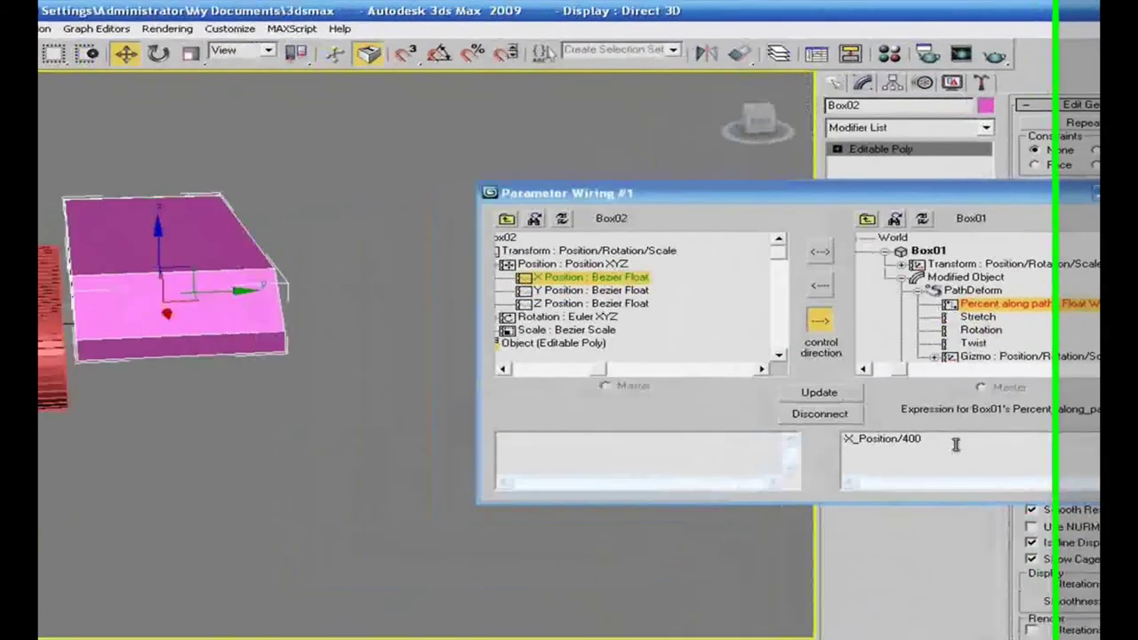
# Step: Close the parameter wiring dialog and clone the belt along Y to the body's opposite side as one instance named Box03
pyautogui.moveTo(825, 546); pyautogui.dragTo(630, 538)
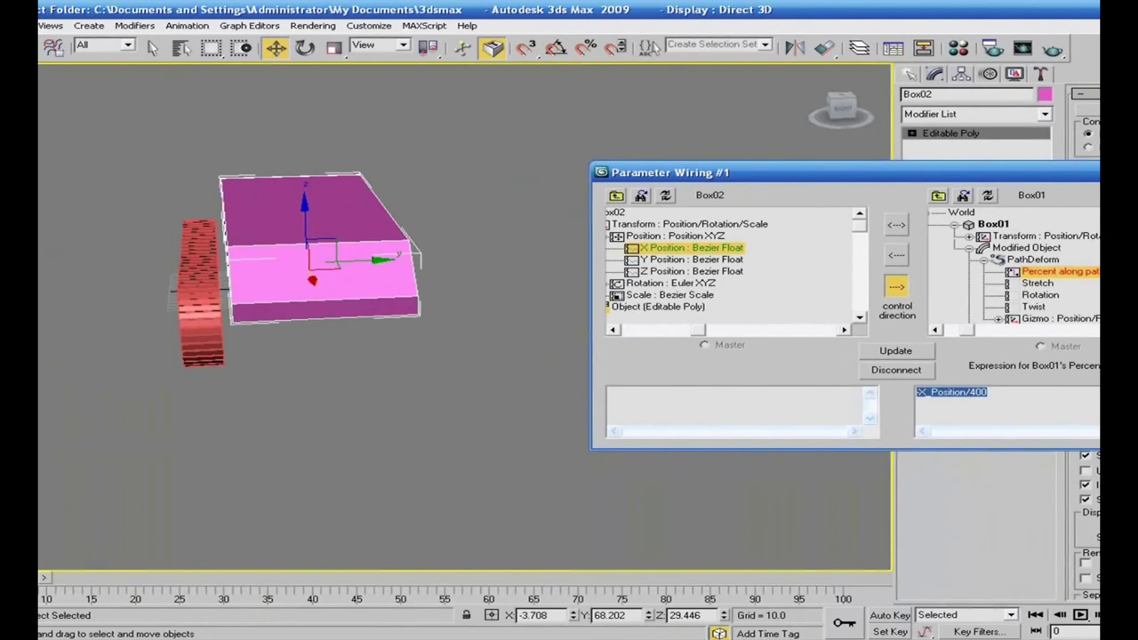
pyautogui.click(1094, 172)
pyautogui.moveTo(148, 197); pyautogui.dragTo(198, 395)
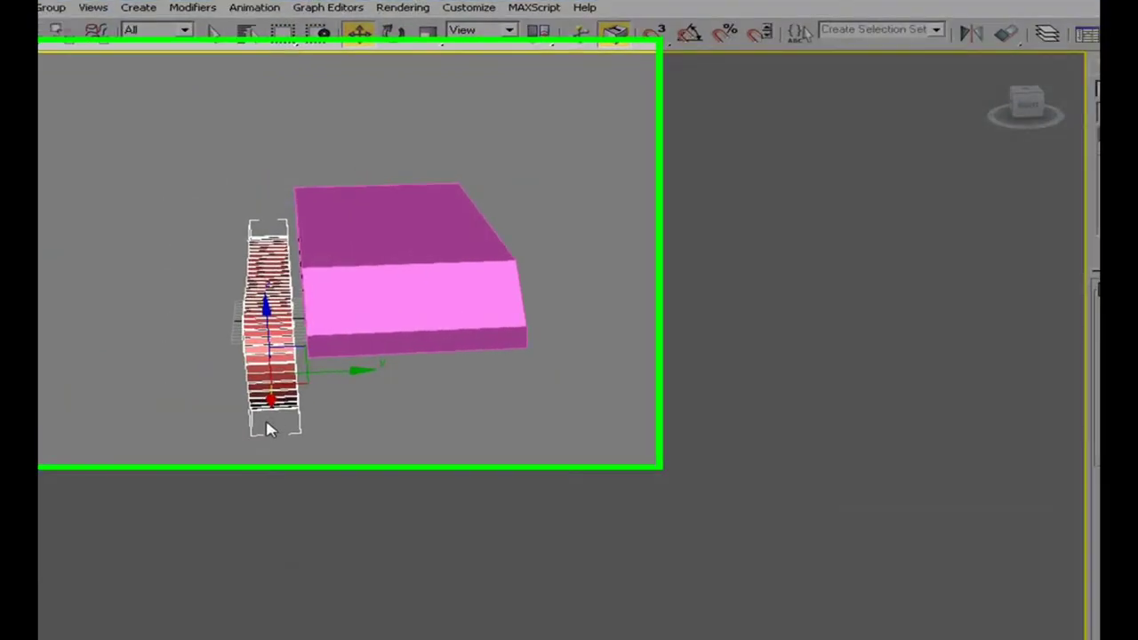
pyautogui.keyDown('shift'); pyautogui.moveTo(603, 500); pyautogui.dragTo(1042, 457); pyautogui.keyUp('shift')
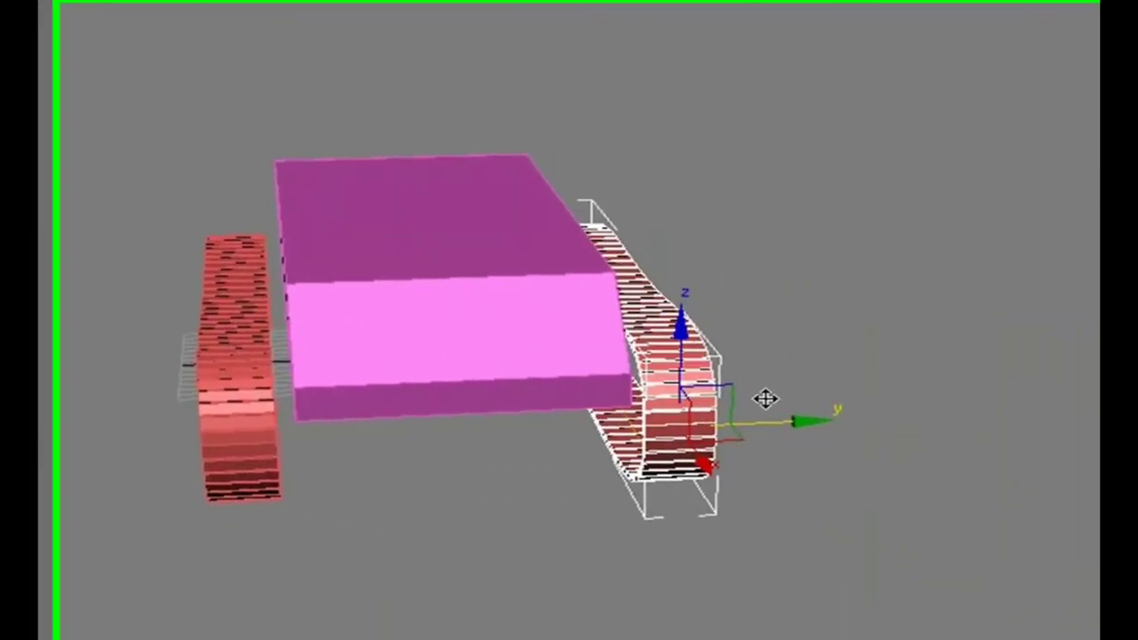
pyautogui.keyDown('shift'); pyautogui.moveTo(766, 400); pyautogui.dragTo(768, 397); pyautogui.keyUp('shift')
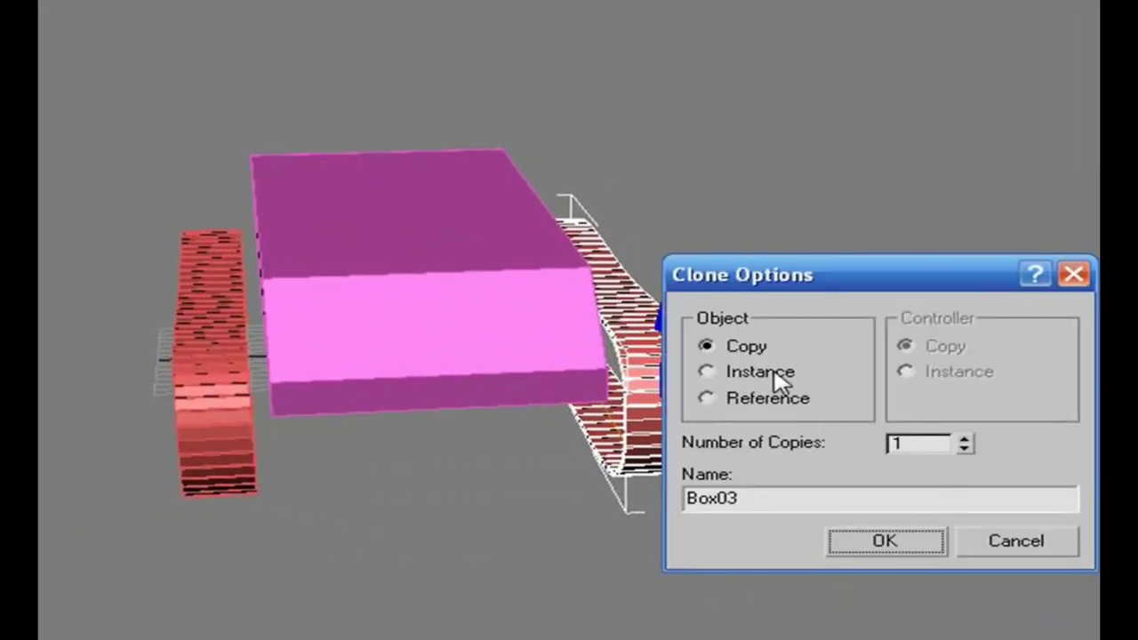
pyautogui.click(775, 374)
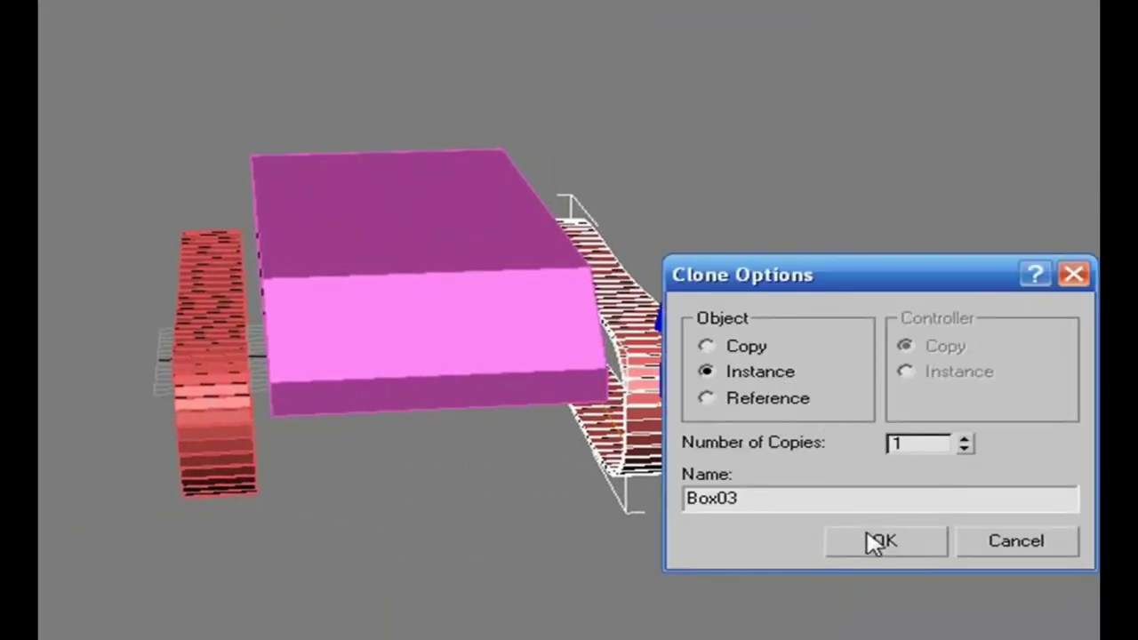
pyautogui.click(895, 545)
# Step: Move the body along X to test that both belts follow and roll with it, checking from both sides
pyautogui.keyDown('alt'); pyautogui.moveTo(931, 534); pyautogui.dragTo(852, 556, button='middle'); pyautogui.keyUp('alt')
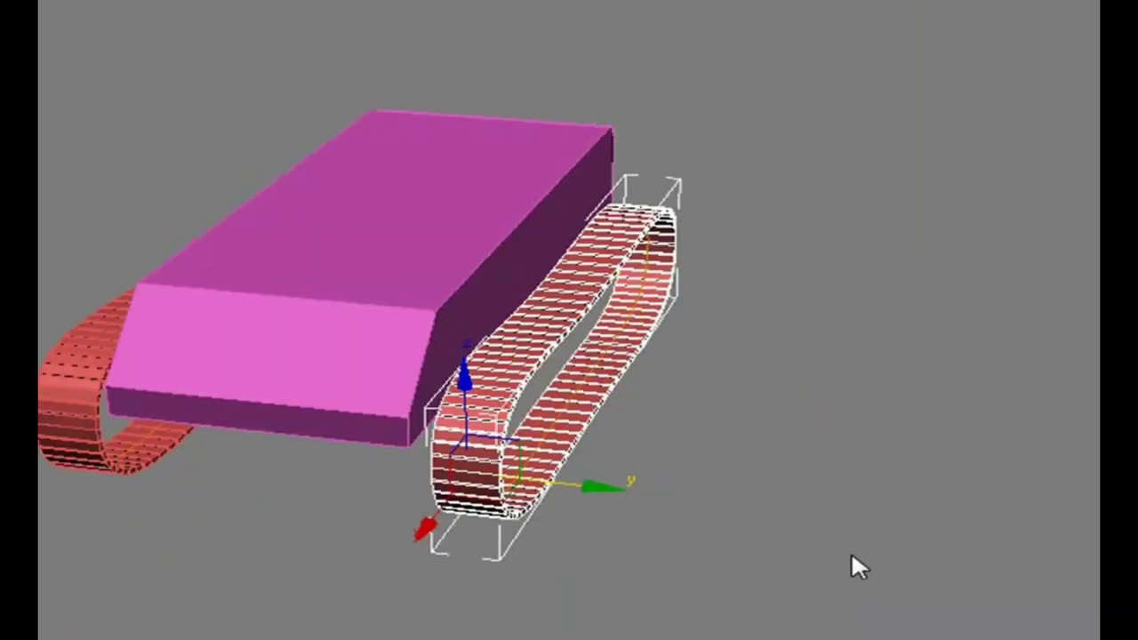
pyautogui.click(238, 374)
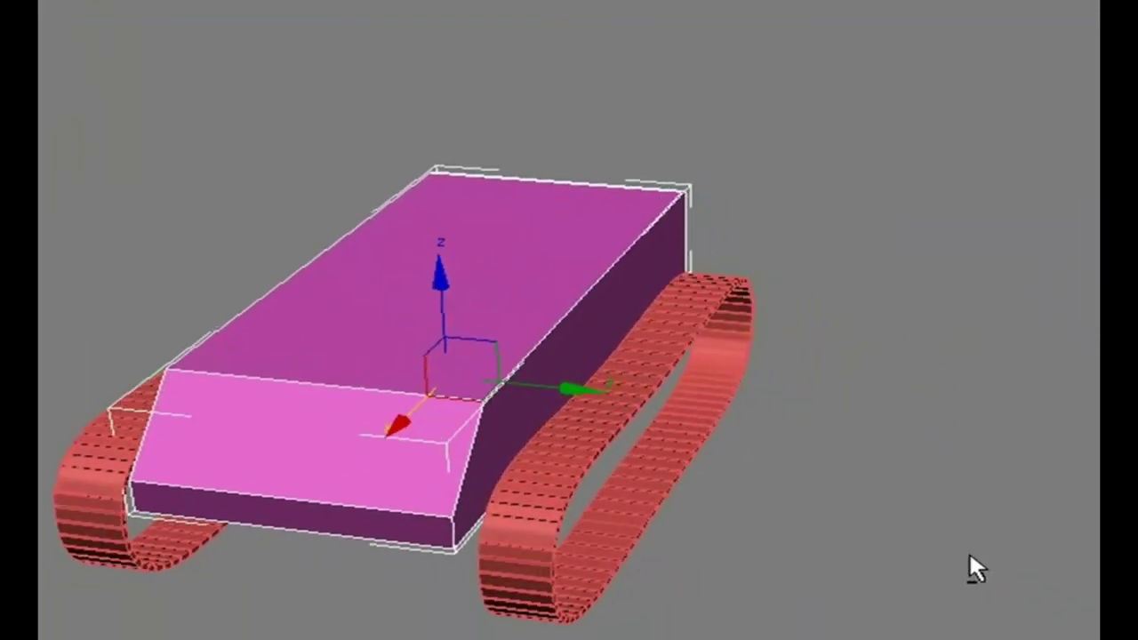
pyautogui.keyDown('alt'); pyautogui.moveTo(970, 551); pyautogui.dragTo(989, 495, button='middle'); pyautogui.keyUp('alt')
pyautogui.scroll(5, 997, 525)
pyautogui.moveTo(808, 168); pyautogui.dragTo(770, 183)
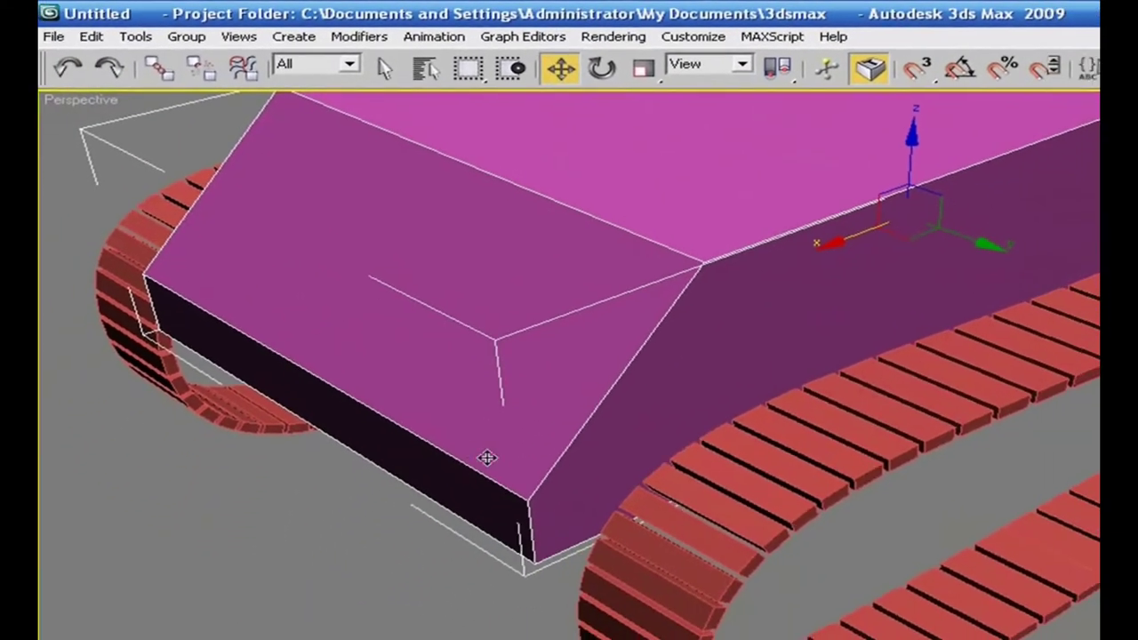
pyautogui.keyDown('alt'); pyautogui.moveTo(404, 543); pyautogui.dragTo(650, 575, button='middle'); pyautogui.keyUp('alt')
pyautogui.scroll(-3, 667, 427)
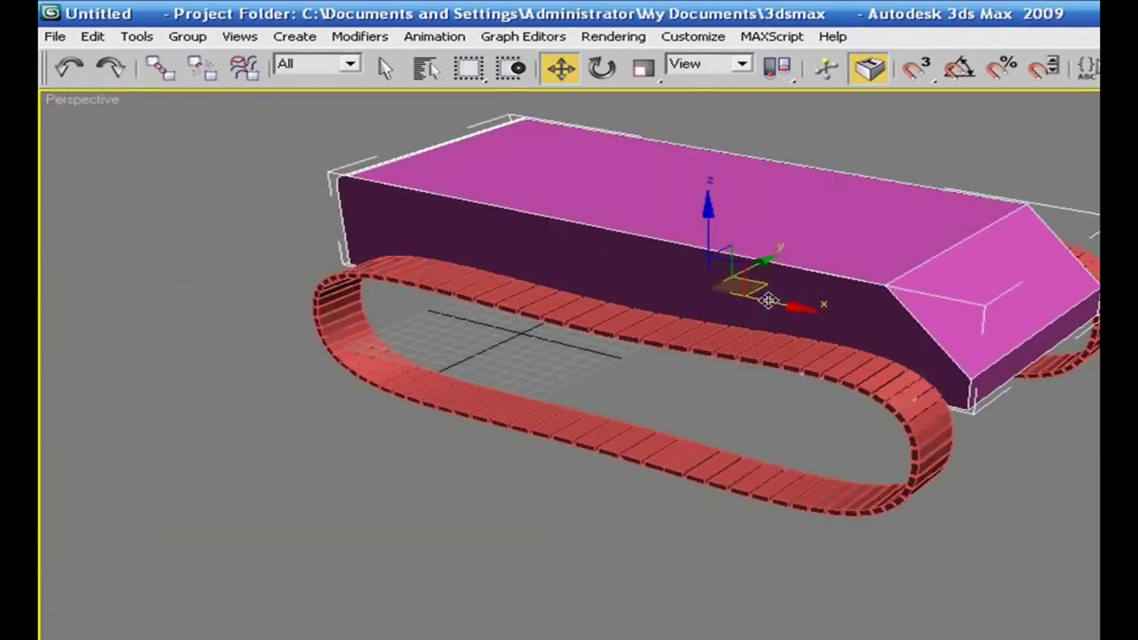
pyautogui.moveTo(782, 304); pyautogui.dragTo(808, 306)
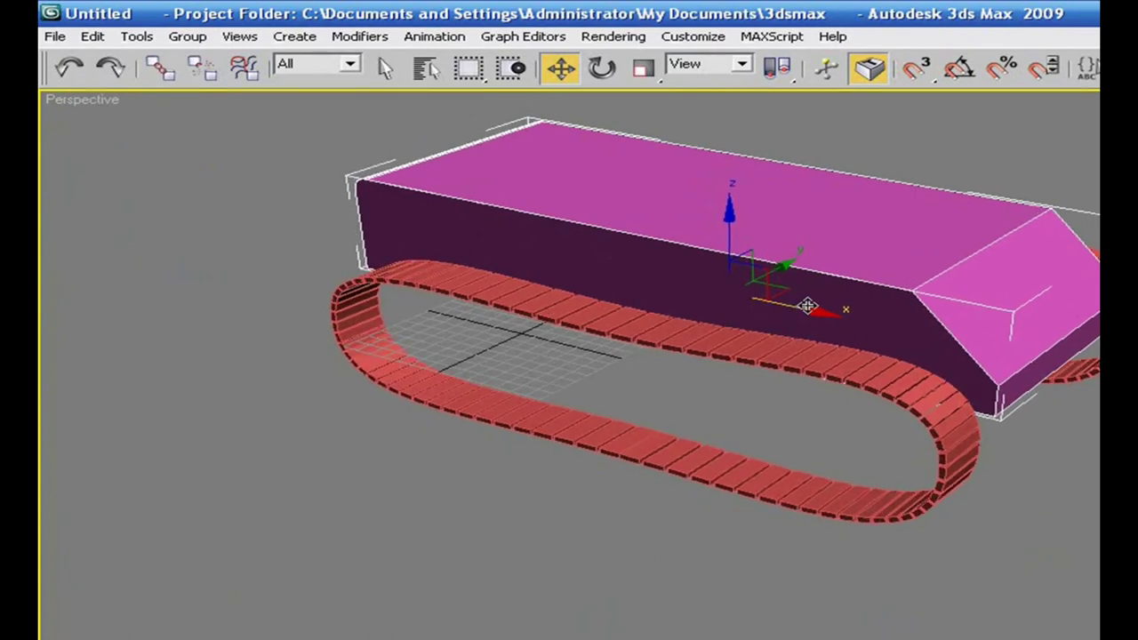